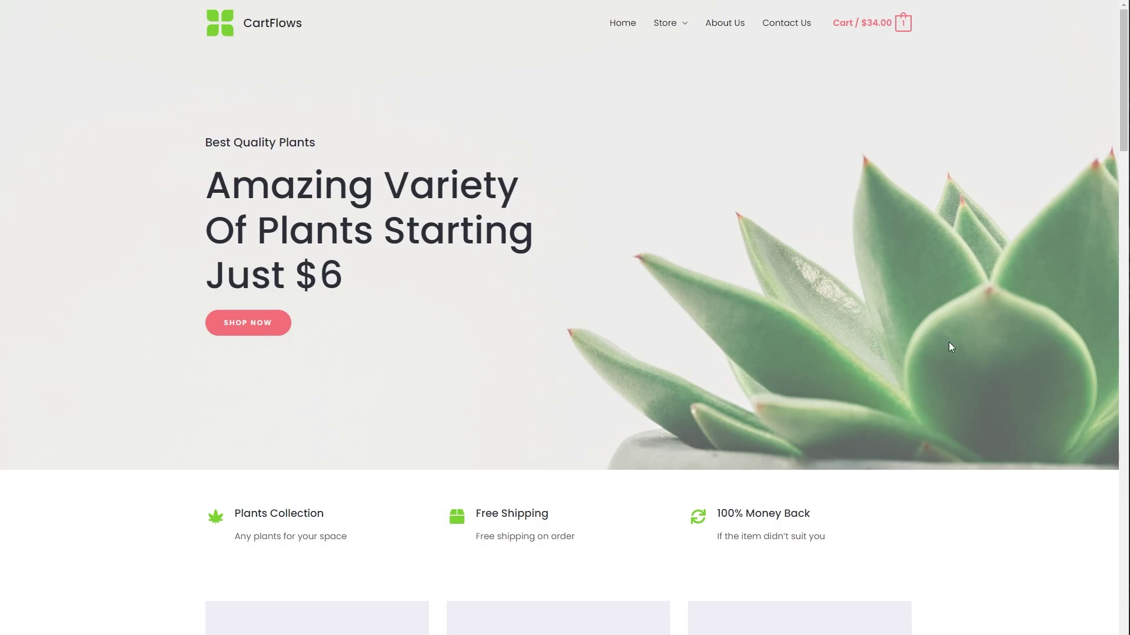
Go from the storefront to the Checkout page through the mini-cart.
{"action": "scroll", "coordinate": [953, 373], "scroll_direction": "down", "scroll_amount": 5}
{"action": "scroll", "coordinate": [963, 374], "scroll_direction": "down", "scroll_amount": 14}
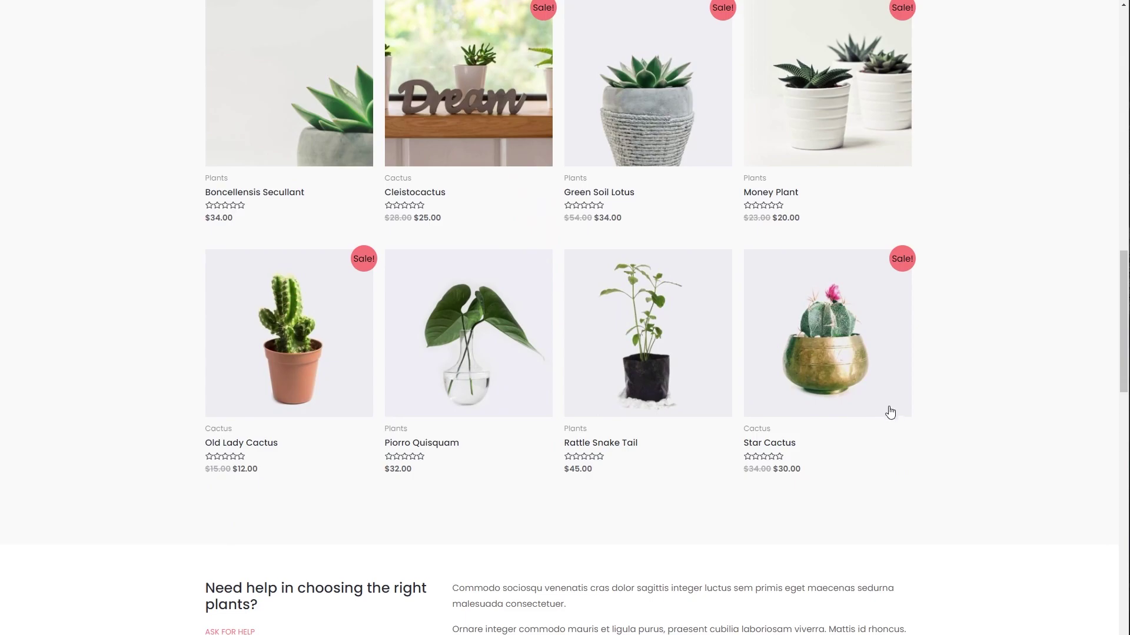
{"action": "scroll", "coordinate": [943, 412], "scroll_direction": "up", "scroll_amount": 2}
{"action": "scroll", "coordinate": [942, 318], "scroll_direction": "up", "scroll_amount": 17}
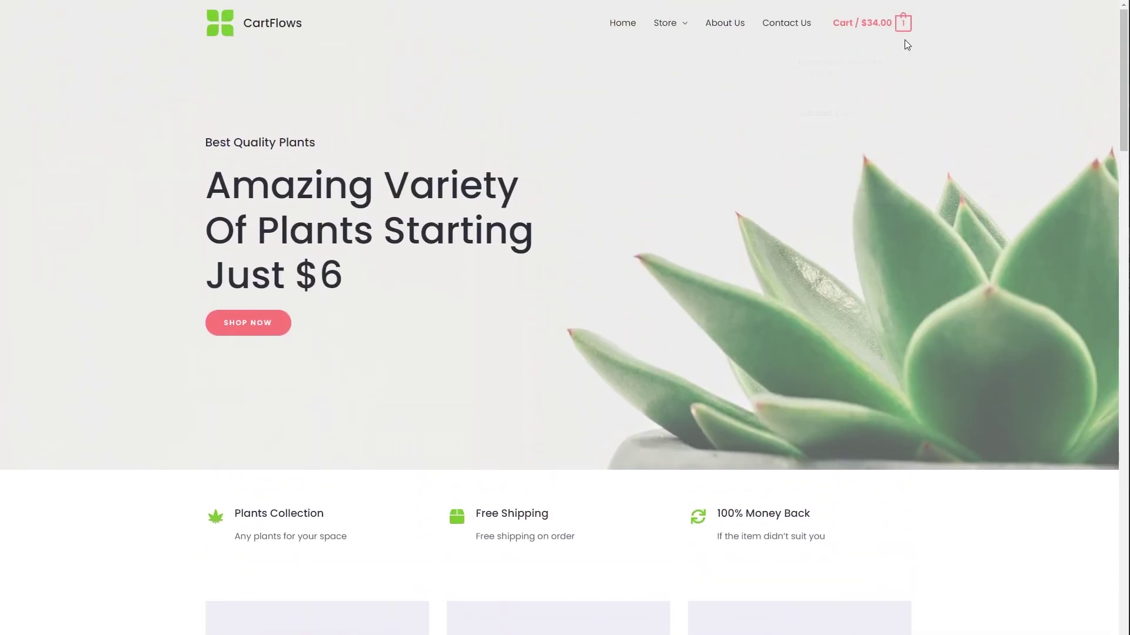
{"action": "mouse_move", "coordinate": [905, 44]}
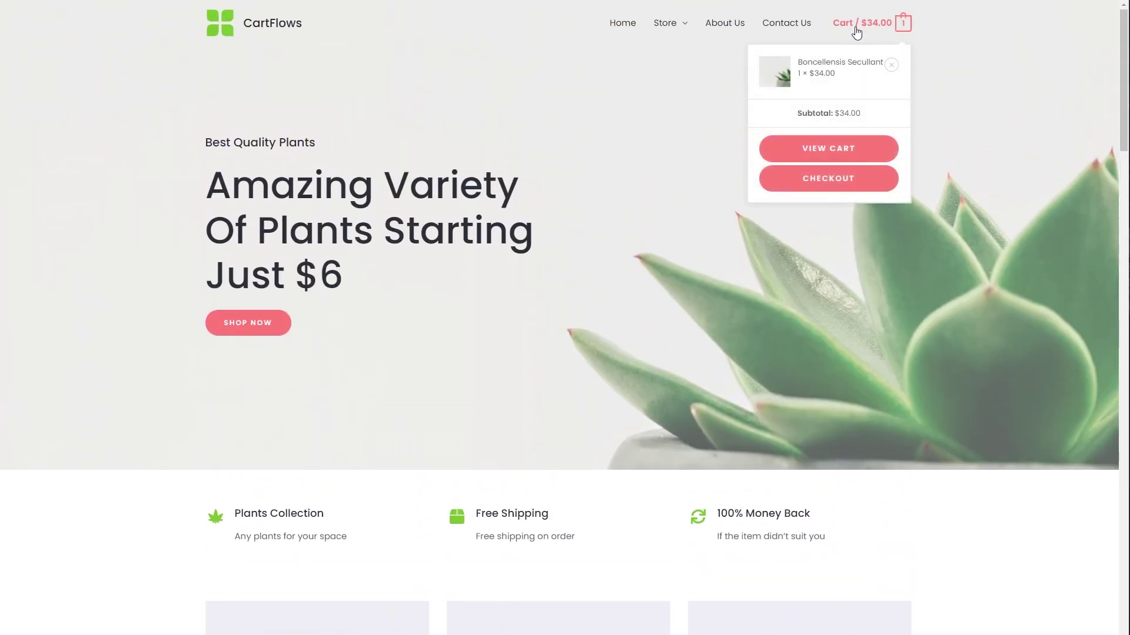
{"action": "left_click", "coordinate": [833, 180]}
Review the checkout form listing Boncellensis Secullant ×1 at $34.00.
{"action": "scroll", "coordinate": [950, 198], "scroll_direction": "down", "scroll_amount": 6}
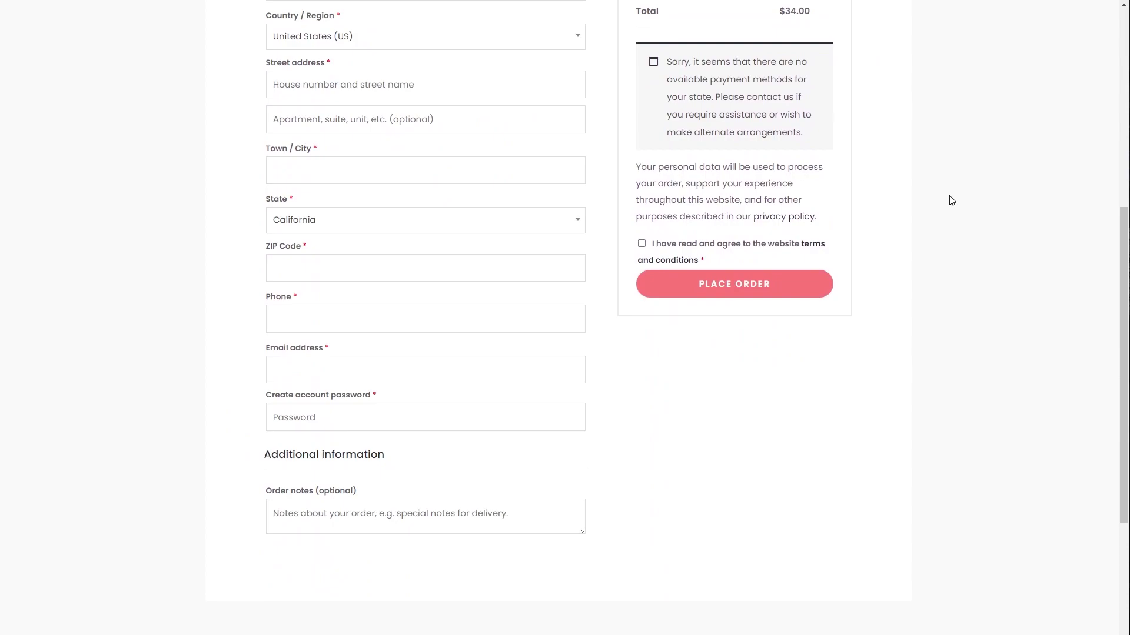
{"action": "scroll", "coordinate": [951, 201], "scroll_direction": "up", "scroll_amount": 7}
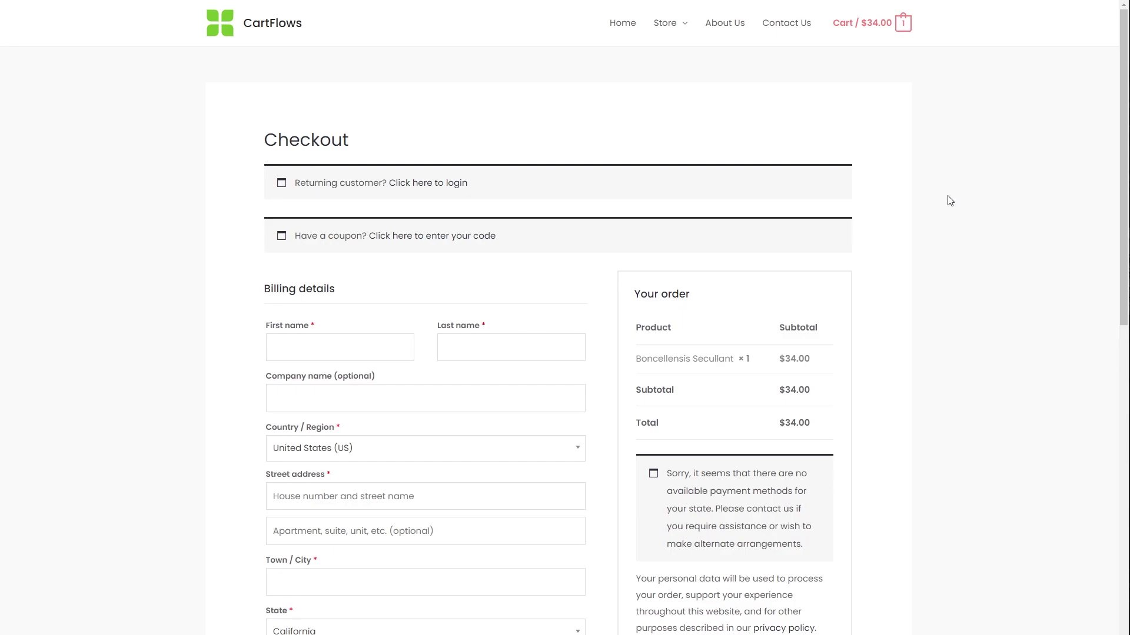
{"action": "scroll", "coordinate": [951, 201], "scroll_direction": "down", "scroll_amount": 7}
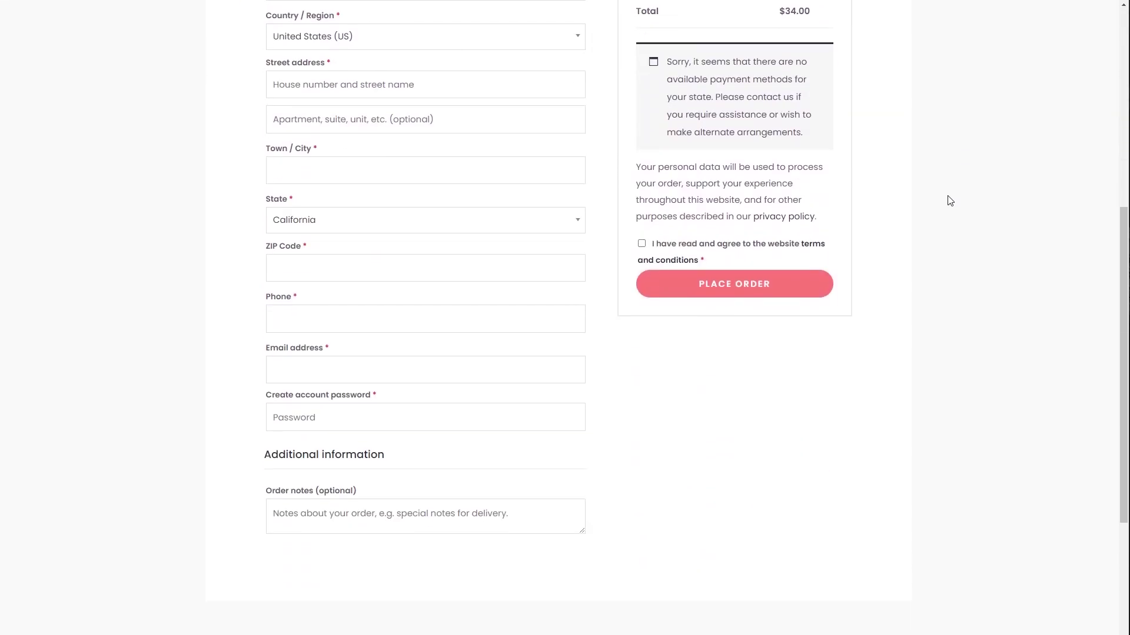
{"action": "scroll", "coordinate": [951, 201], "scroll_direction": "up", "scroll_amount": 7}
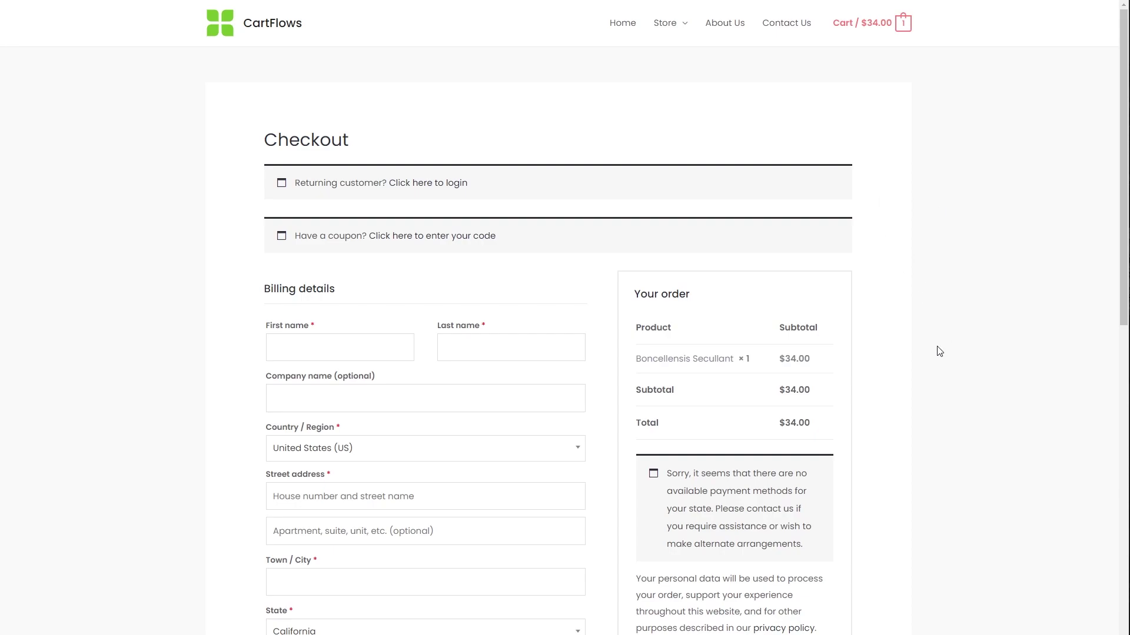
{"action": "scroll", "coordinate": [921, 368], "scroll_direction": "down", "scroll_amount": 3}
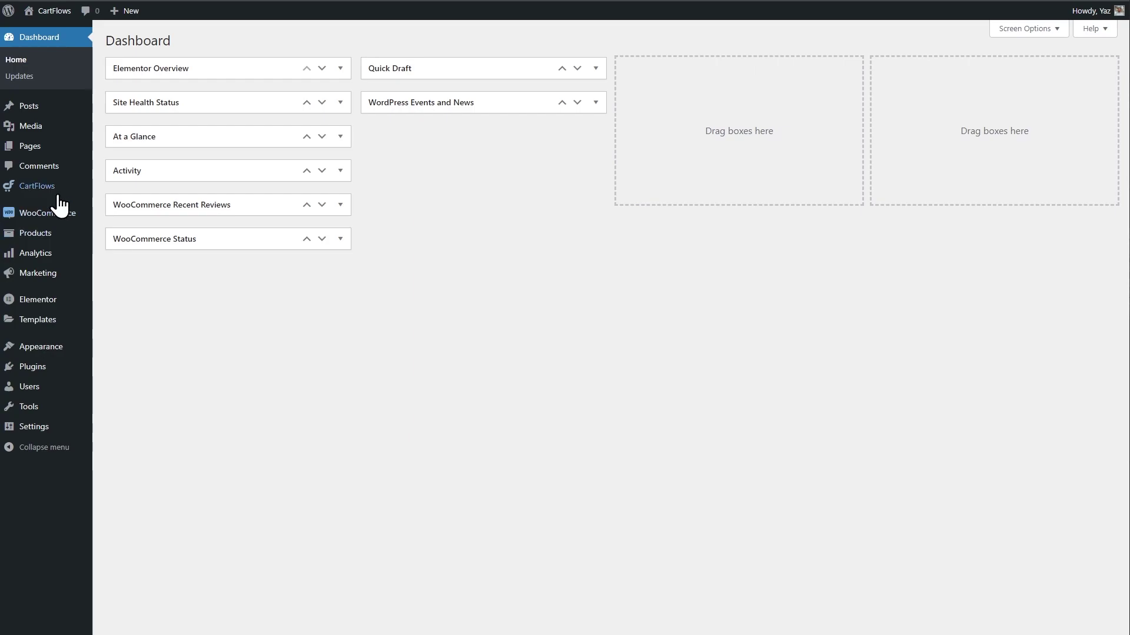
Search Plugins > Add New for 'cartflows', then open the CartFlows Home screen.
{"action": "mouse_move", "coordinate": [25, 373]}
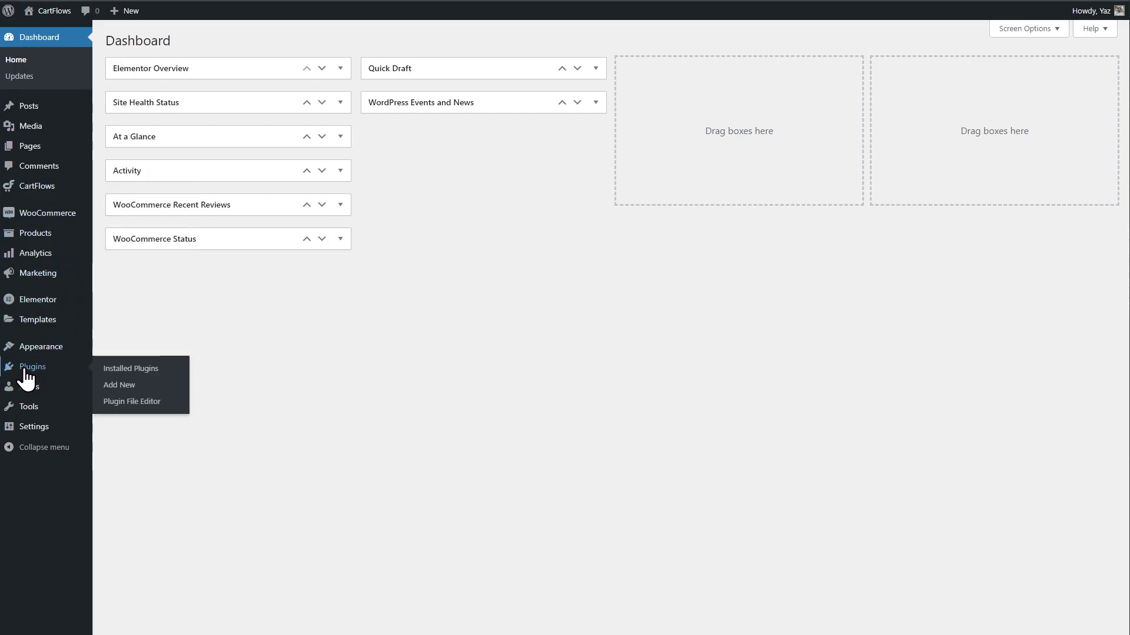
{"action": "left_click", "coordinate": [120, 385]}
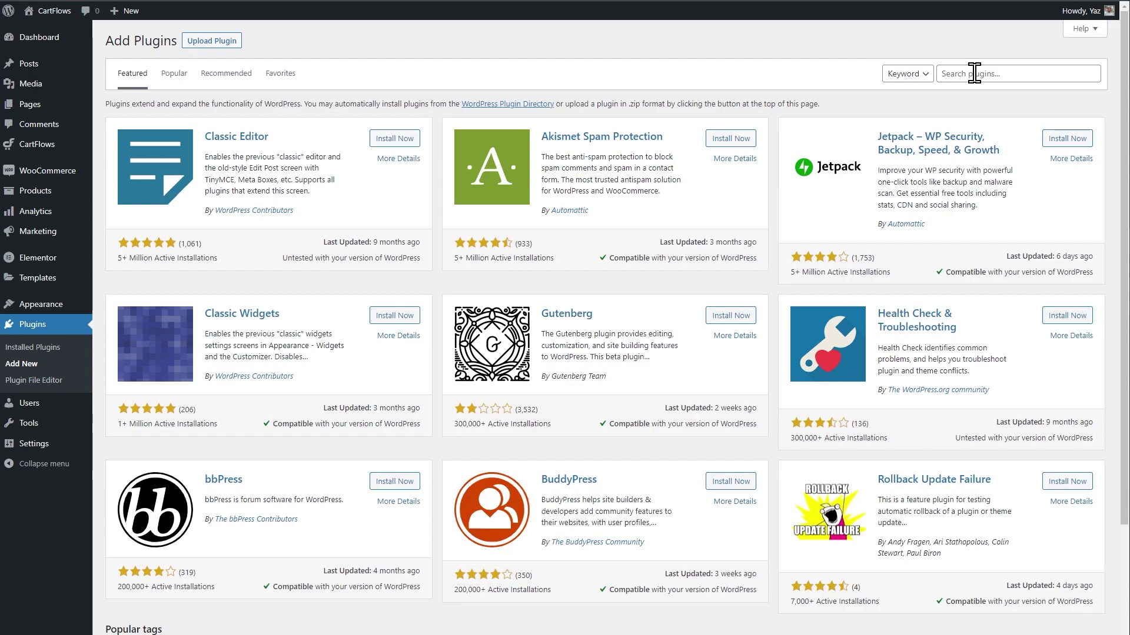
{"action": "left_click", "coordinate": [975, 73]}
{"action": "type", "text": "cartflows"}
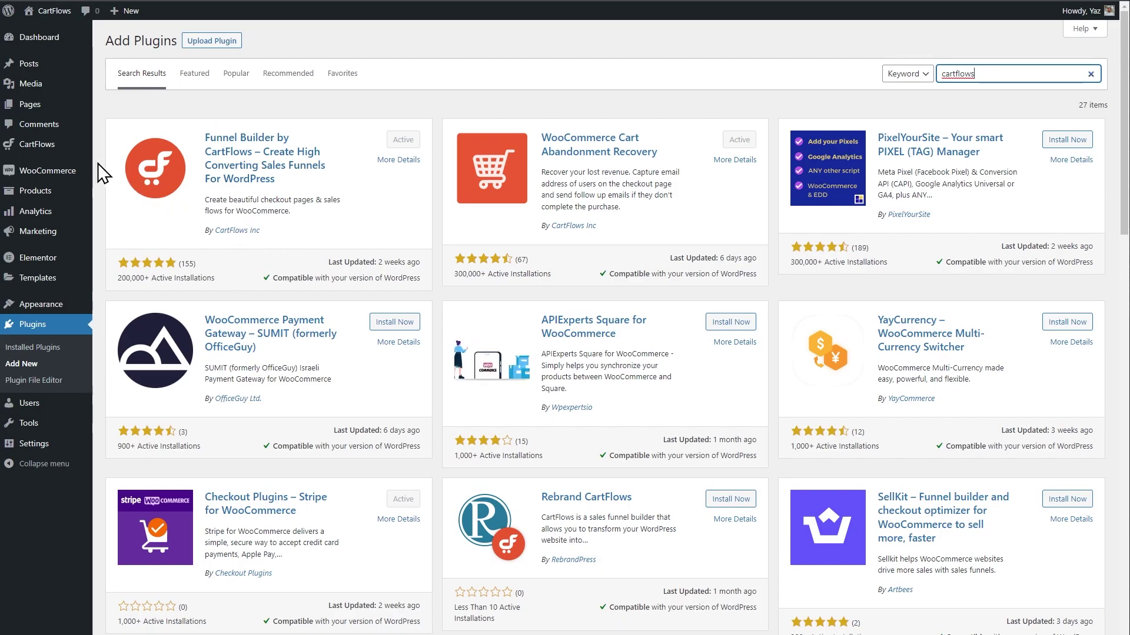
{"action": "mouse_move", "coordinate": [29, 150]}
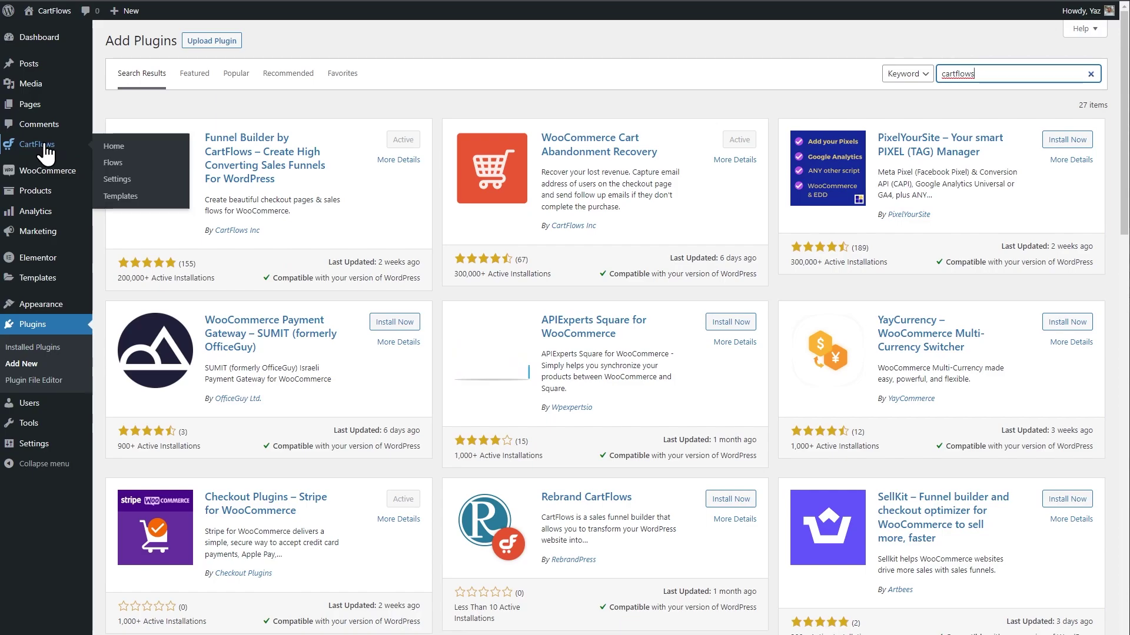
{"action": "left_click", "coordinate": [110, 149]}
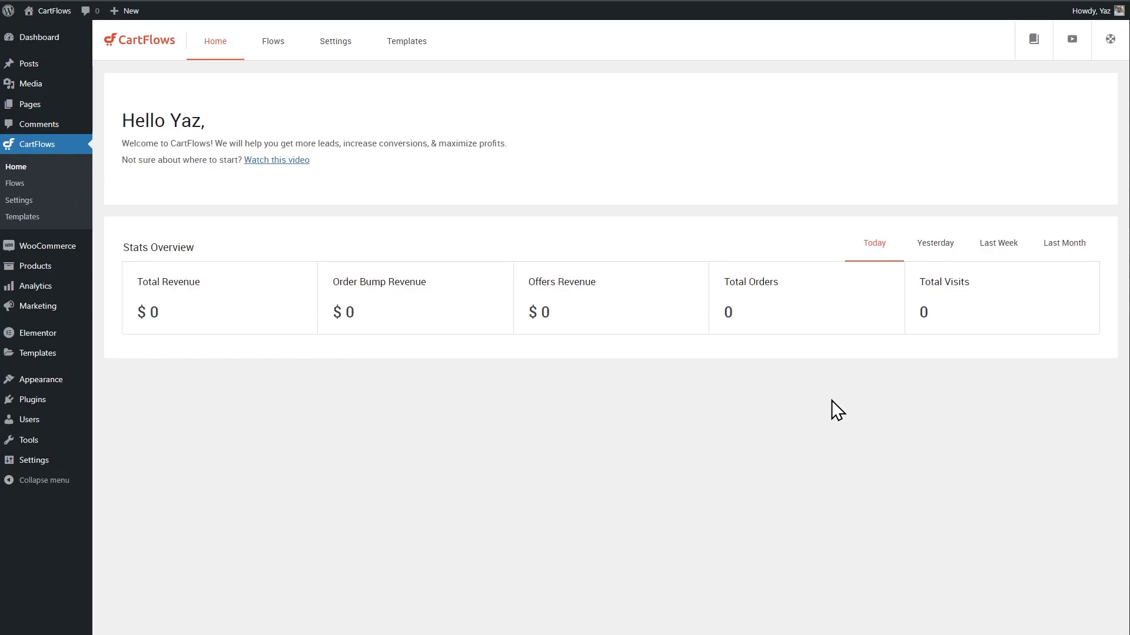
Start a new flow and open all steps of the Evergreen Product 02 template.
{"action": "left_click", "coordinate": [273, 51]}
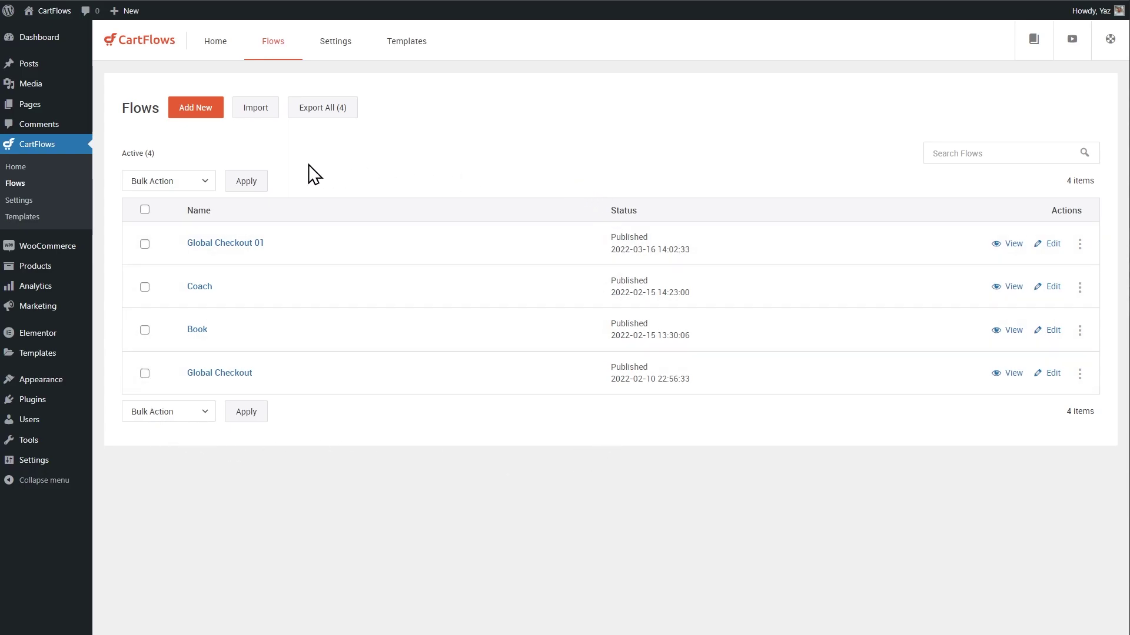
{"action": "left_click", "coordinate": [196, 111]}
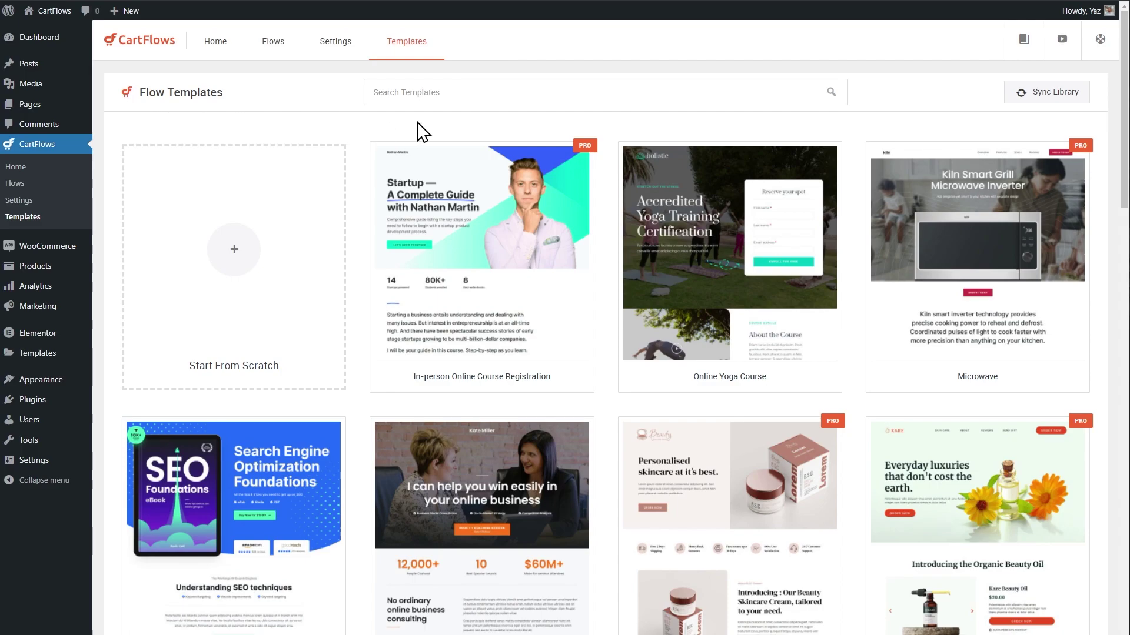
{"action": "scroll", "coordinate": [606, 190], "scroll_direction": "down", "scroll_amount": 10}
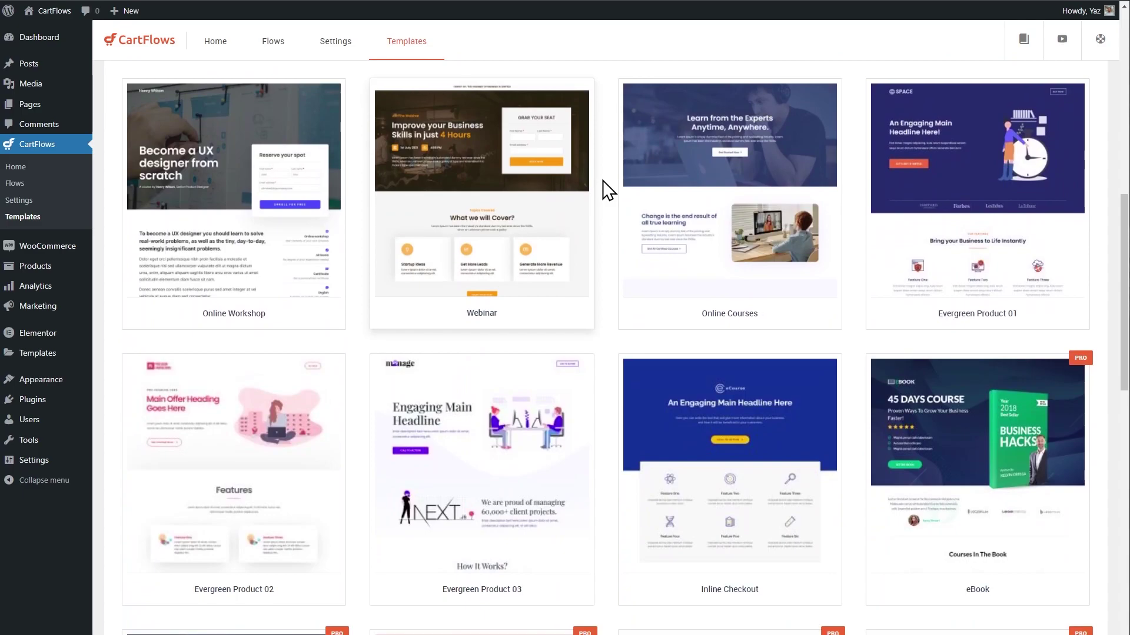
{"action": "scroll", "coordinate": [607, 190], "scroll_direction": "down", "scroll_amount": 7}
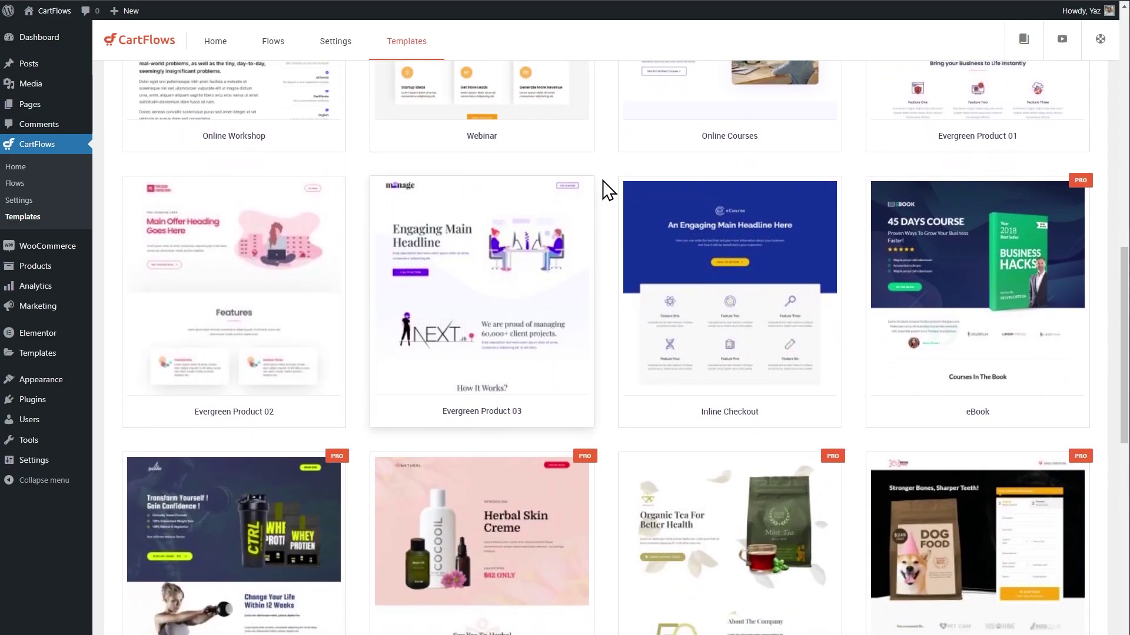
{"action": "scroll", "coordinate": [609, 190], "scroll_direction": "down", "scroll_amount": 4}
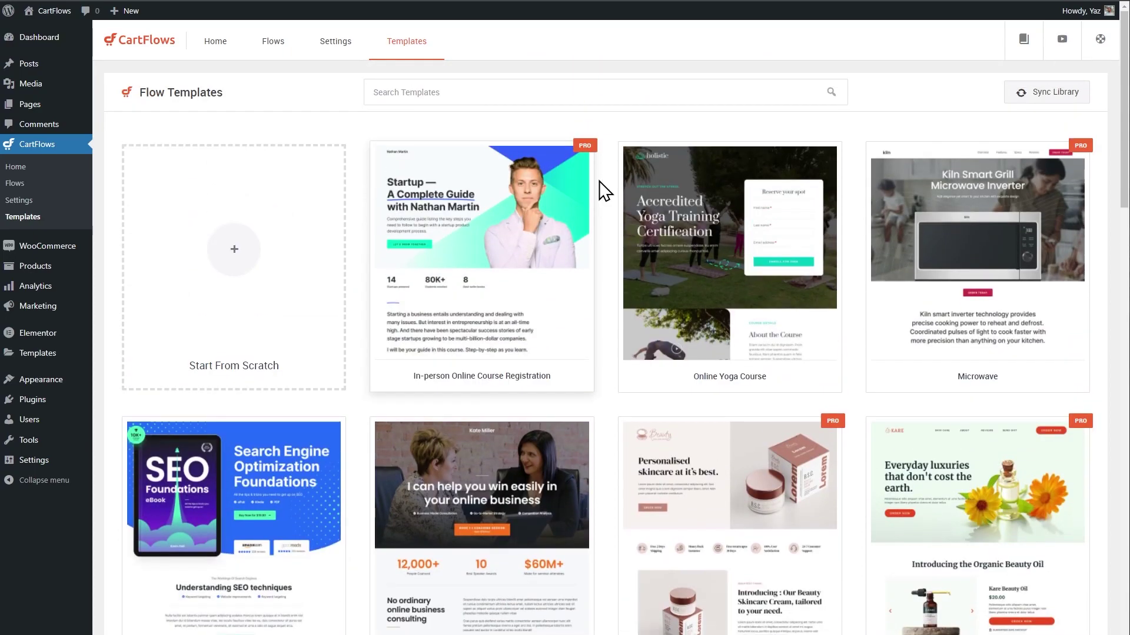
{"action": "scroll", "coordinate": [605, 190], "scroll_direction": "down", "scroll_amount": 10}
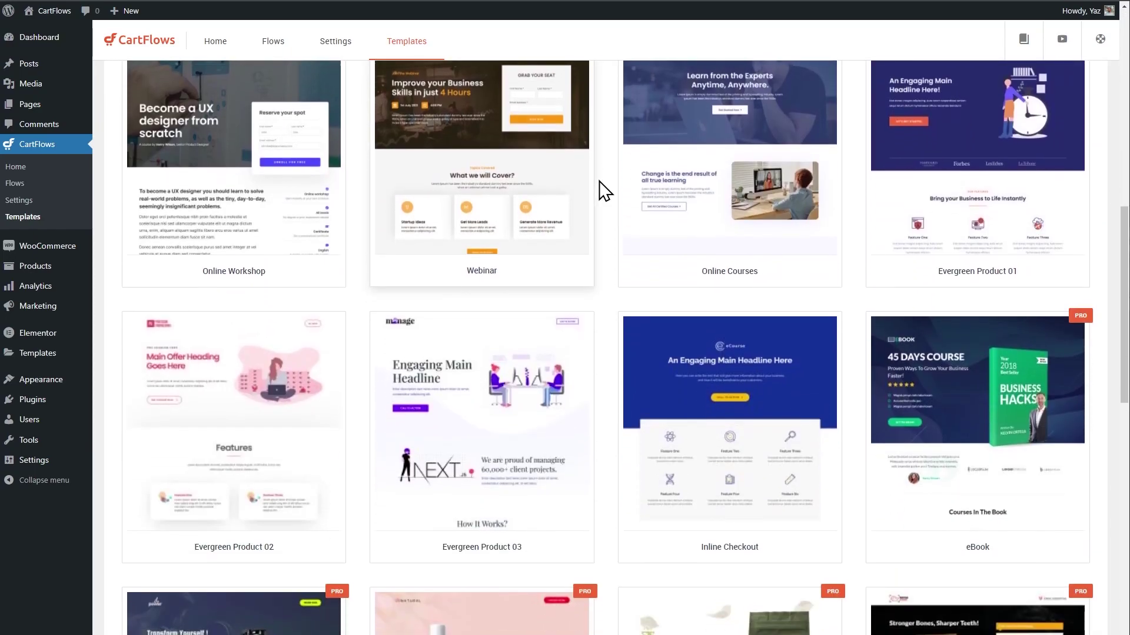
{"action": "scroll", "coordinate": [588, 194], "scroll_direction": "down", "scroll_amount": 3}
{"action": "mouse_move", "coordinate": [189, 252]}
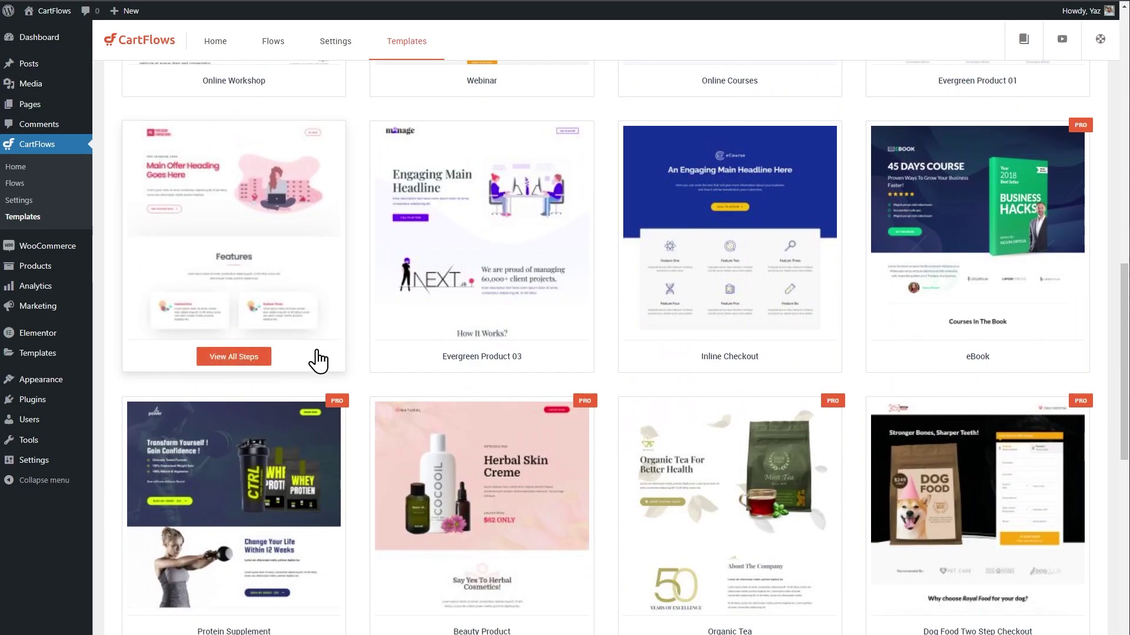
{"action": "left_click", "coordinate": [242, 359]}
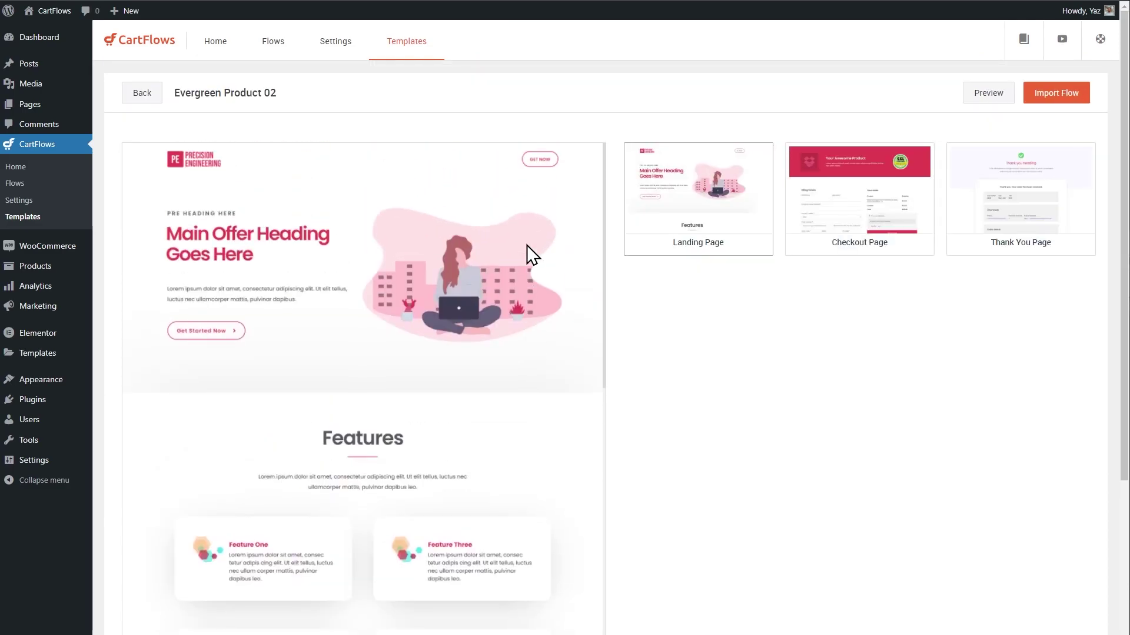
Preview the template's checkout and thank-you pages.
{"action": "scroll", "coordinate": [542, 336], "scroll_direction": "down", "scroll_amount": 5}
{"action": "scroll", "coordinate": [542, 347], "scroll_direction": "up", "scroll_amount": 5}
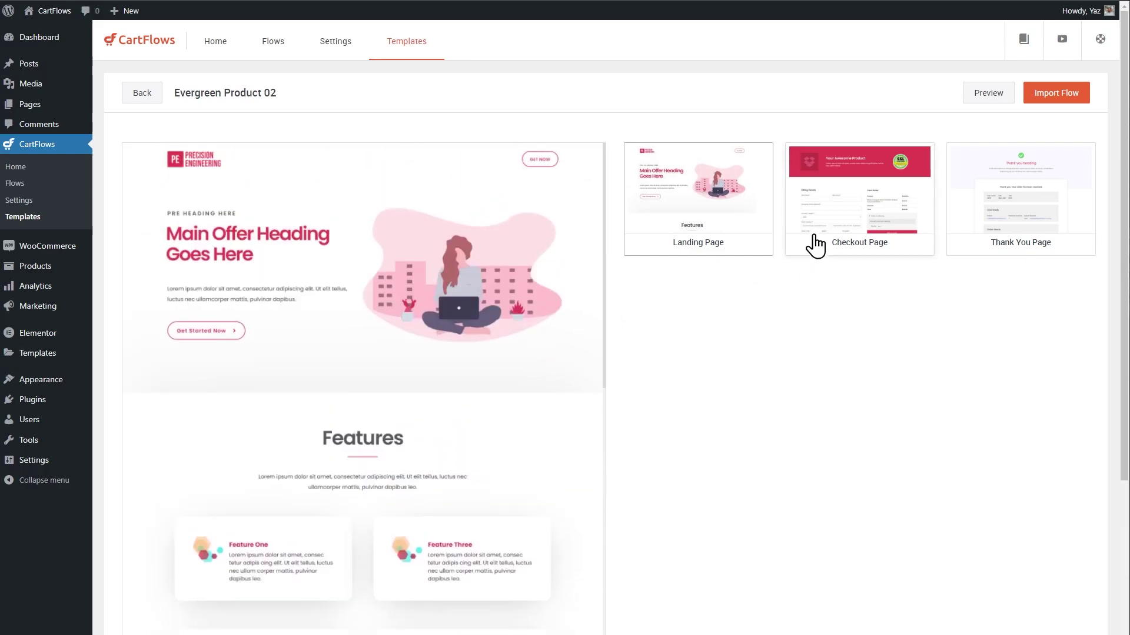
{"action": "left_click", "coordinate": [821, 245]}
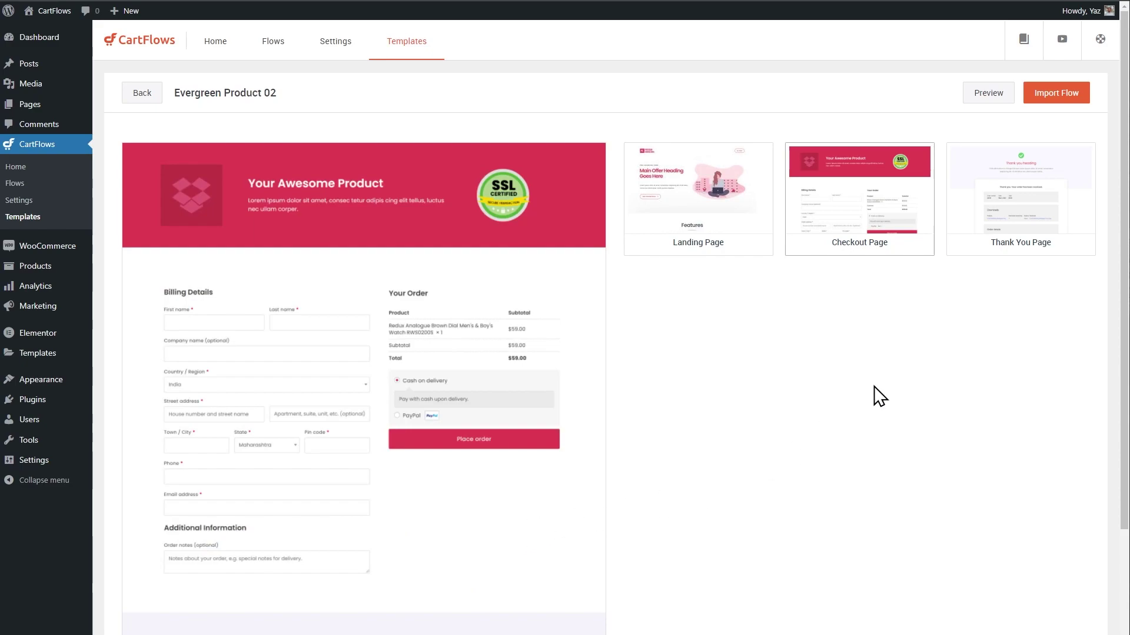
{"action": "left_click", "coordinate": [981, 247]}
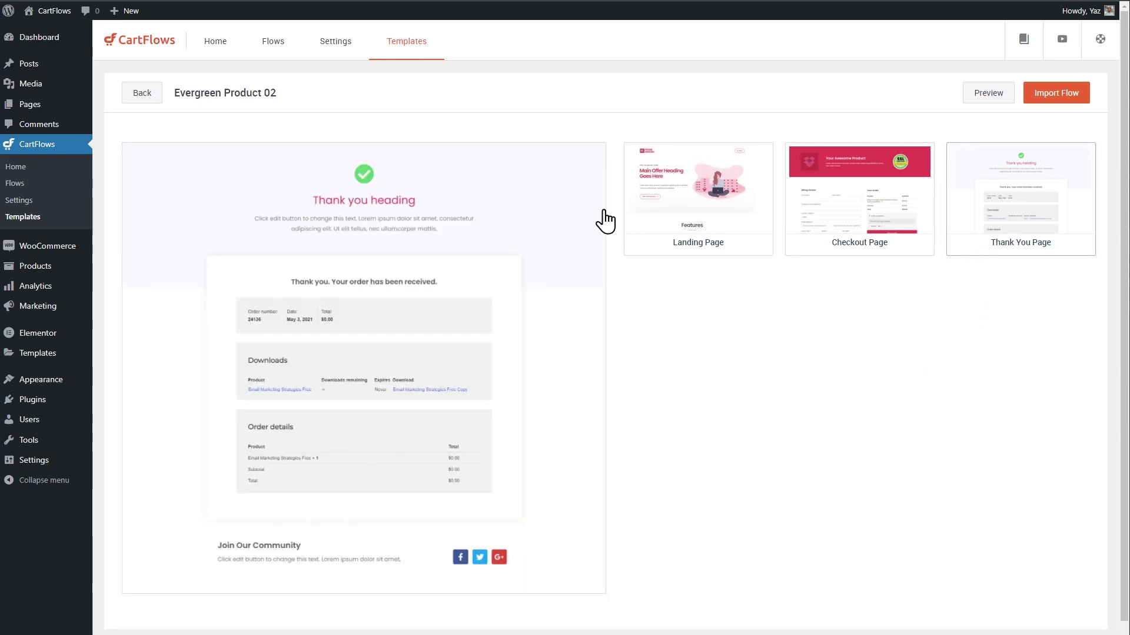
Import the Evergreen Product 02 flow under the name 'Test Flow'.
{"action": "left_click", "coordinate": [1058, 95]}
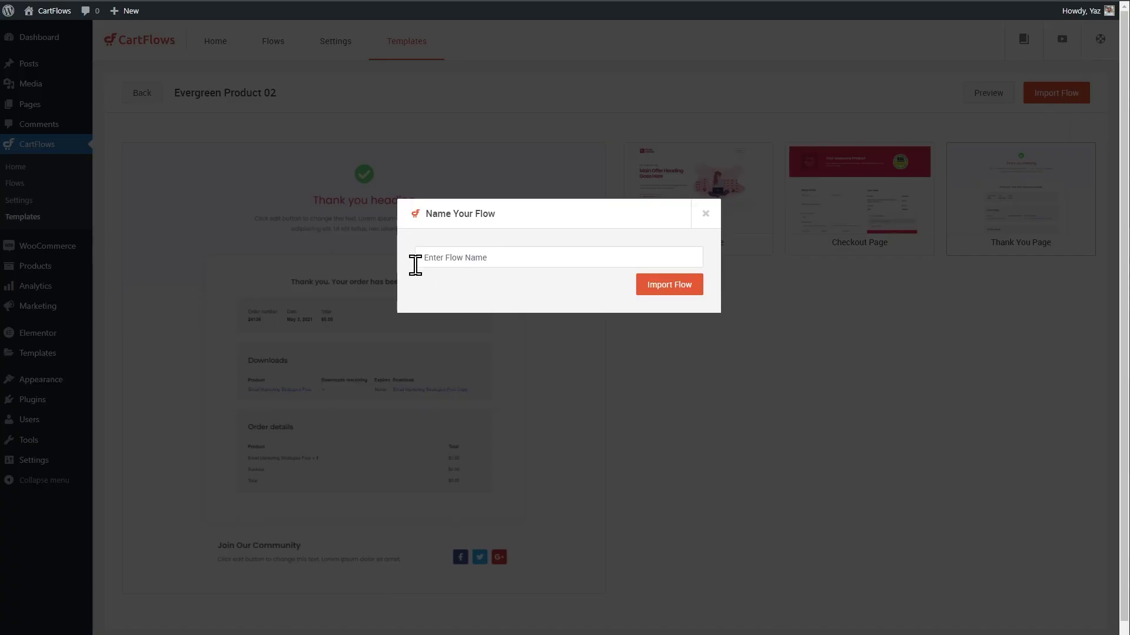
{"action": "left_click", "coordinate": [520, 260]}
{"action": "type", "text": "Test Flow"}
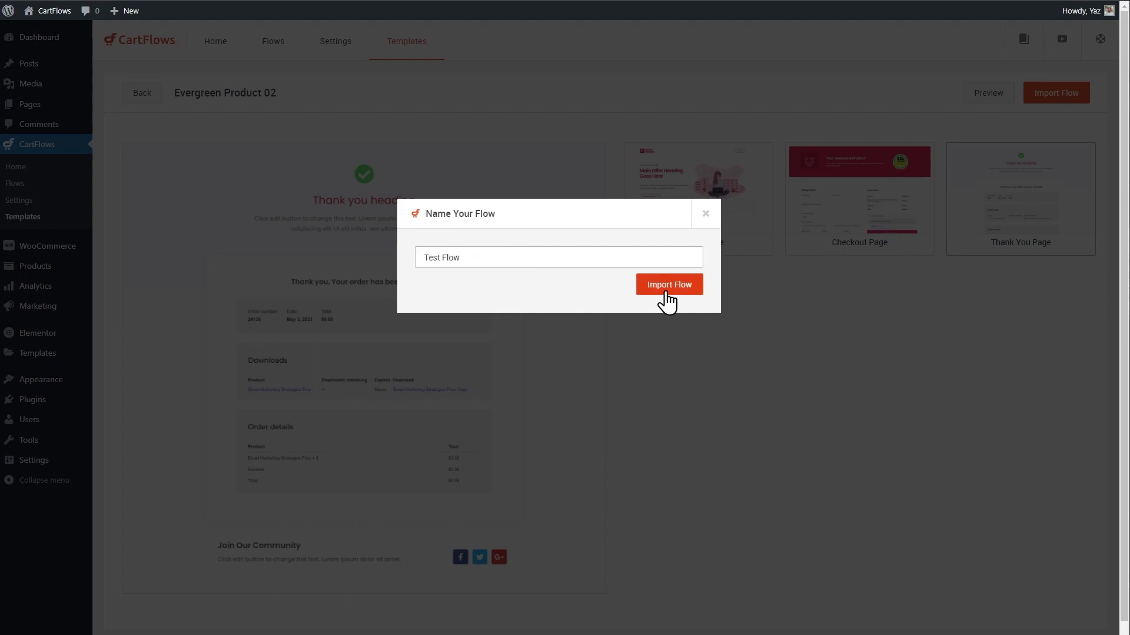
{"action": "left_click", "coordinate": [664, 291]}
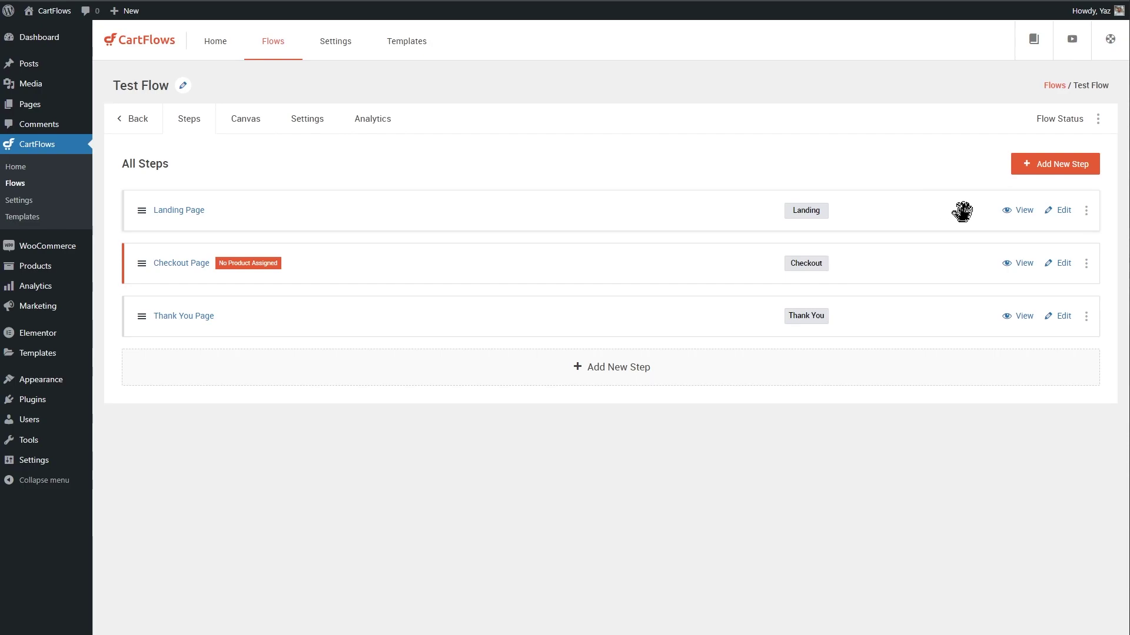
Delete the Landing Page step and open the Checkout Page step for editing.
{"action": "left_click", "coordinate": [1086, 210]}
{"action": "left_click", "coordinate": [1045, 276]}
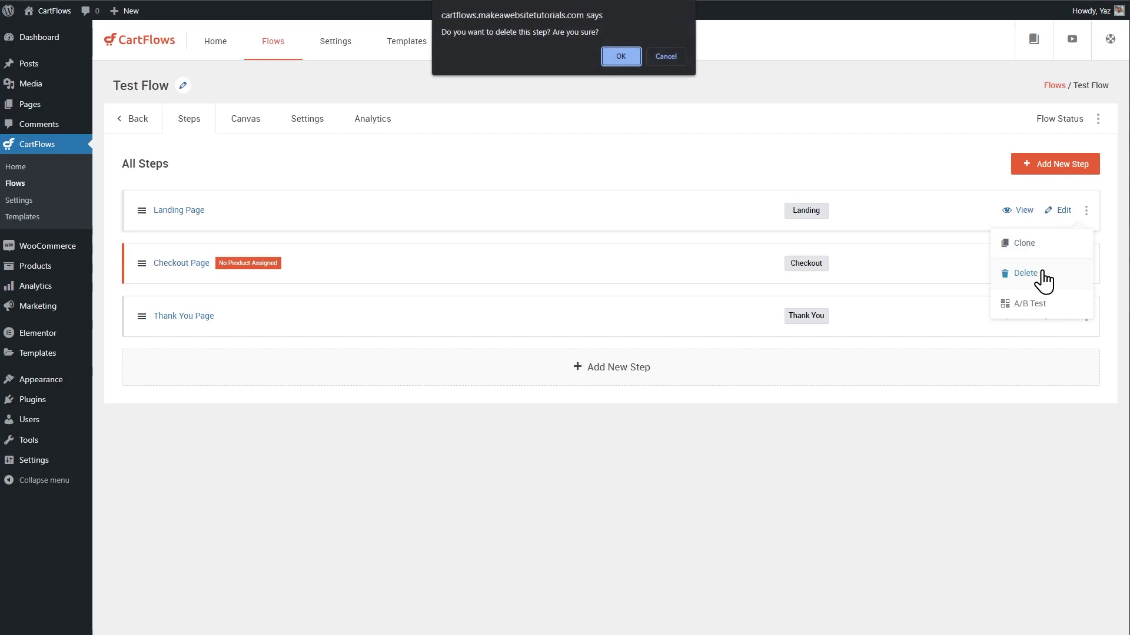
{"action": "left_click", "coordinate": [615, 52]}
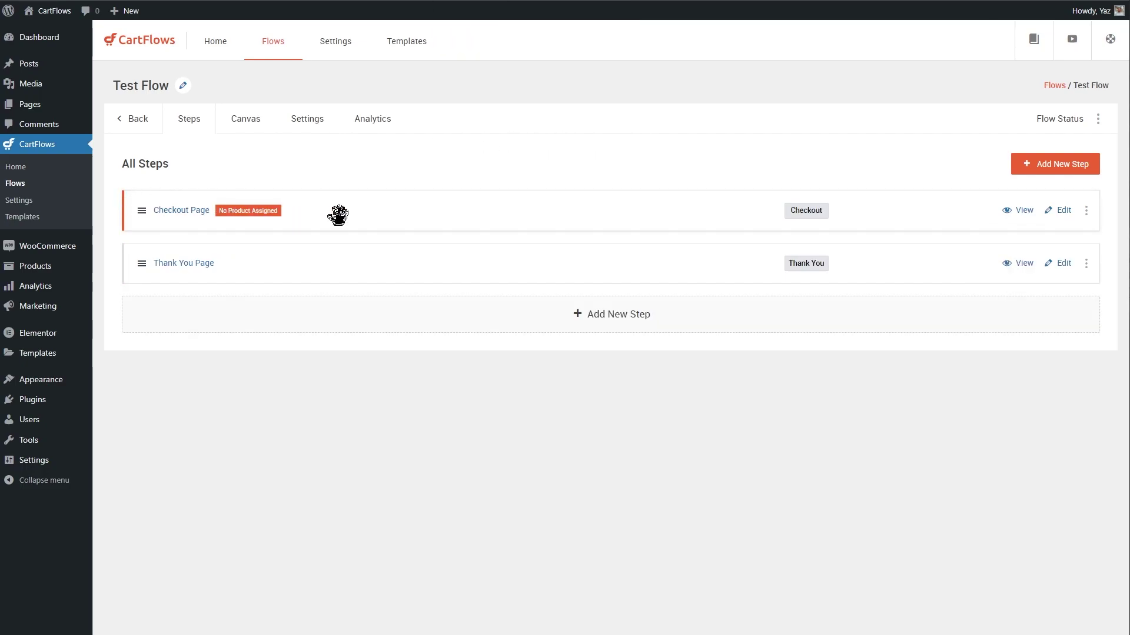
{"action": "left_click", "coordinate": [1059, 212]}
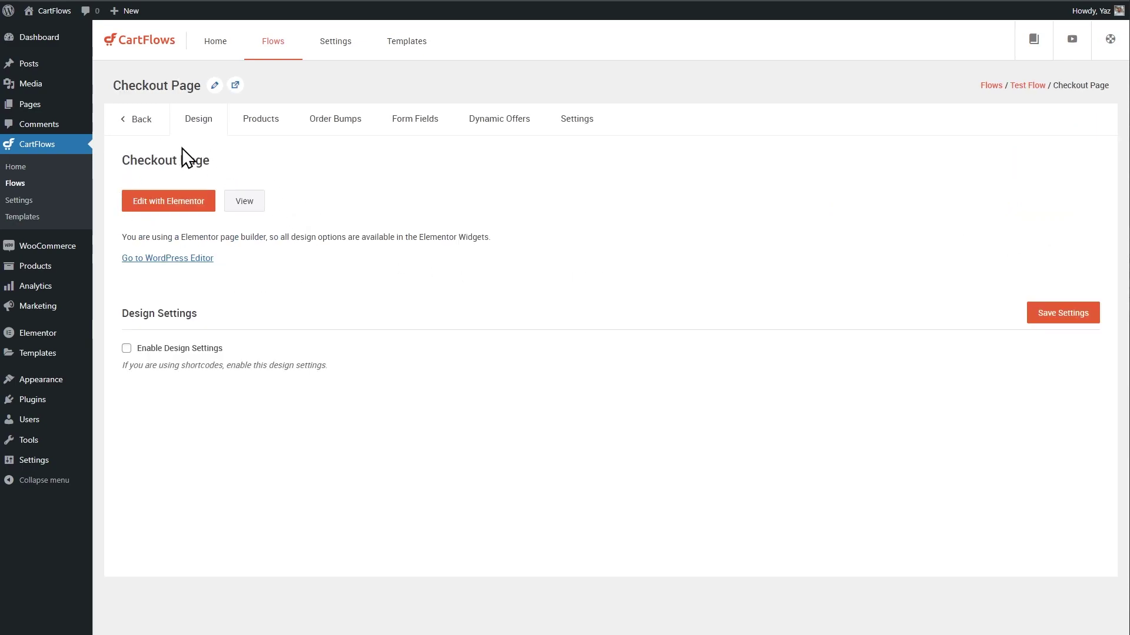
Open the checkout form widget in Elementor, then return to Test Flow's steps list.
{"action": "left_click", "coordinate": [165, 205]}
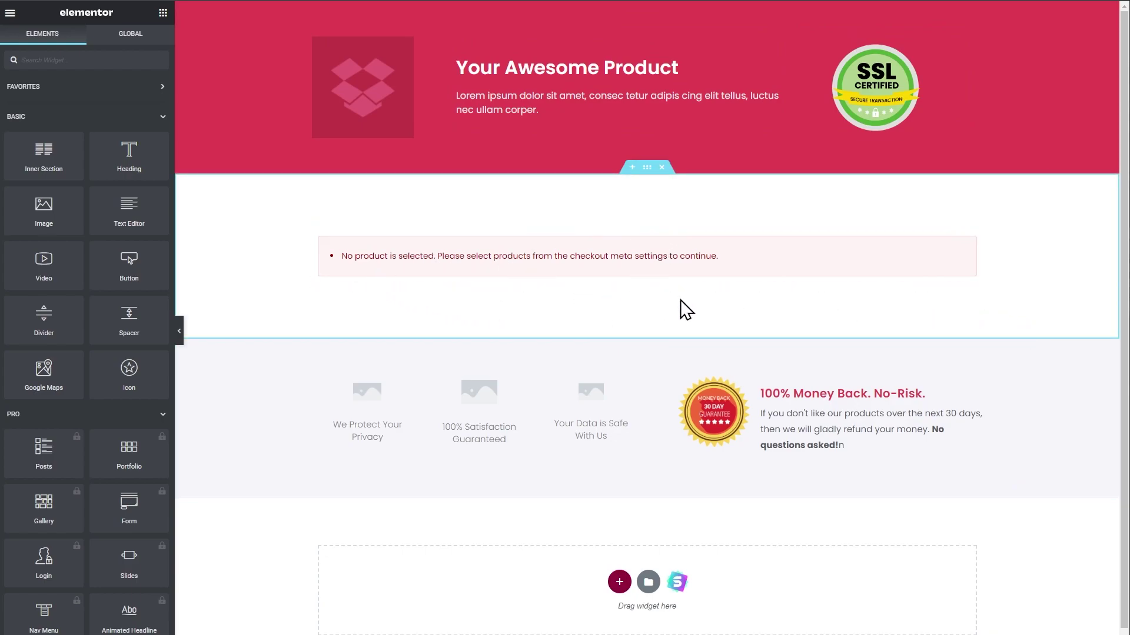
{"action": "right_click", "coordinate": [640, 253]}
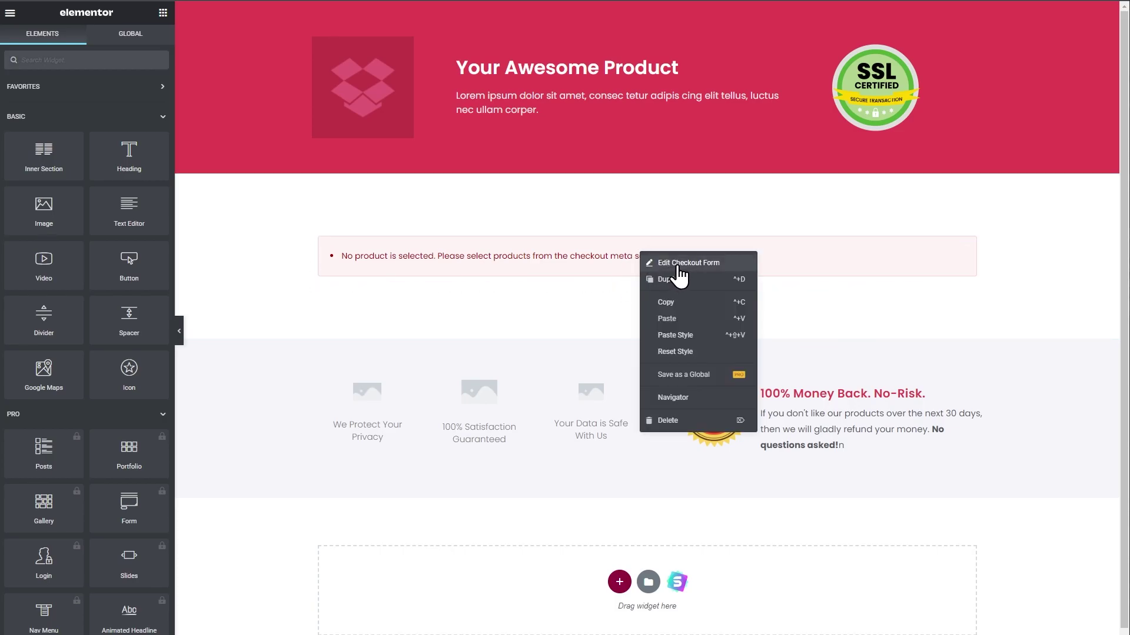
{"action": "left_click", "coordinate": [678, 266]}
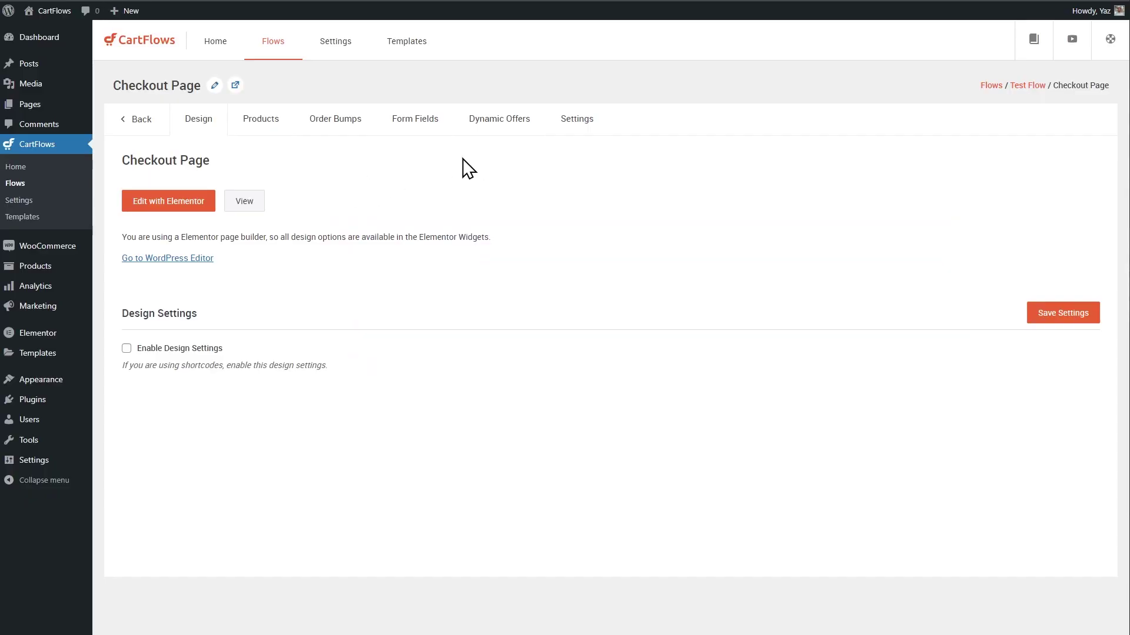
{"action": "left_click", "coordinate": [275, 48]}
{"action": "left_click", "coordinate": [206, 244]}
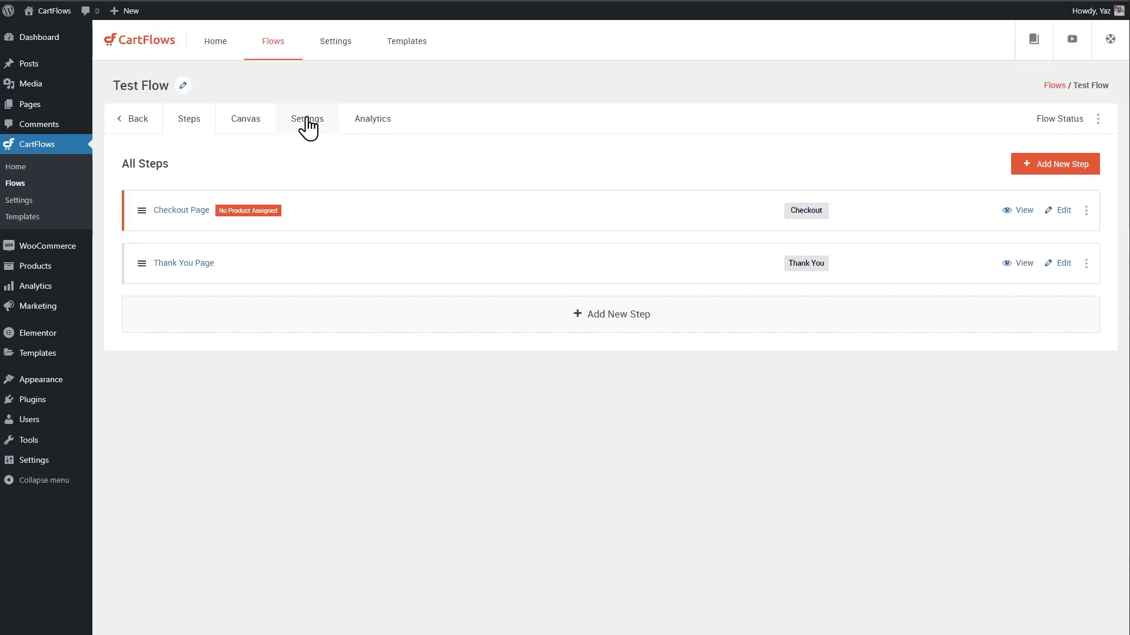
Enable Test Mode in the Test Flow's Sandbox settings and save them.
{"action": "left_click", "coordinate": [308, 123]}
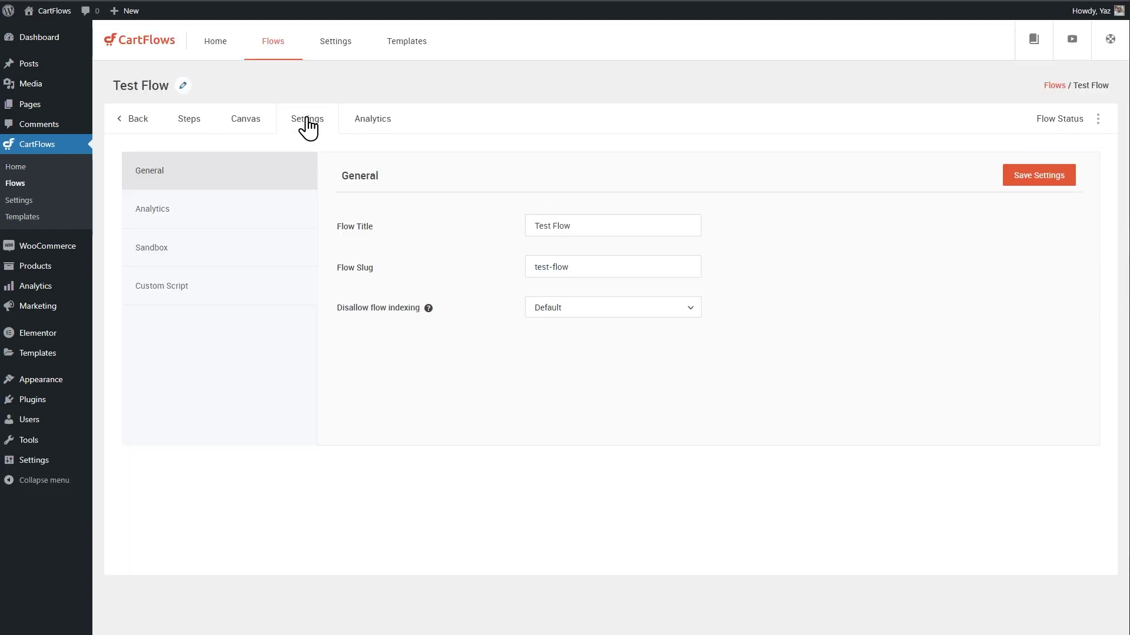
{"action": "left_click", "coordinate": [189, 255]}
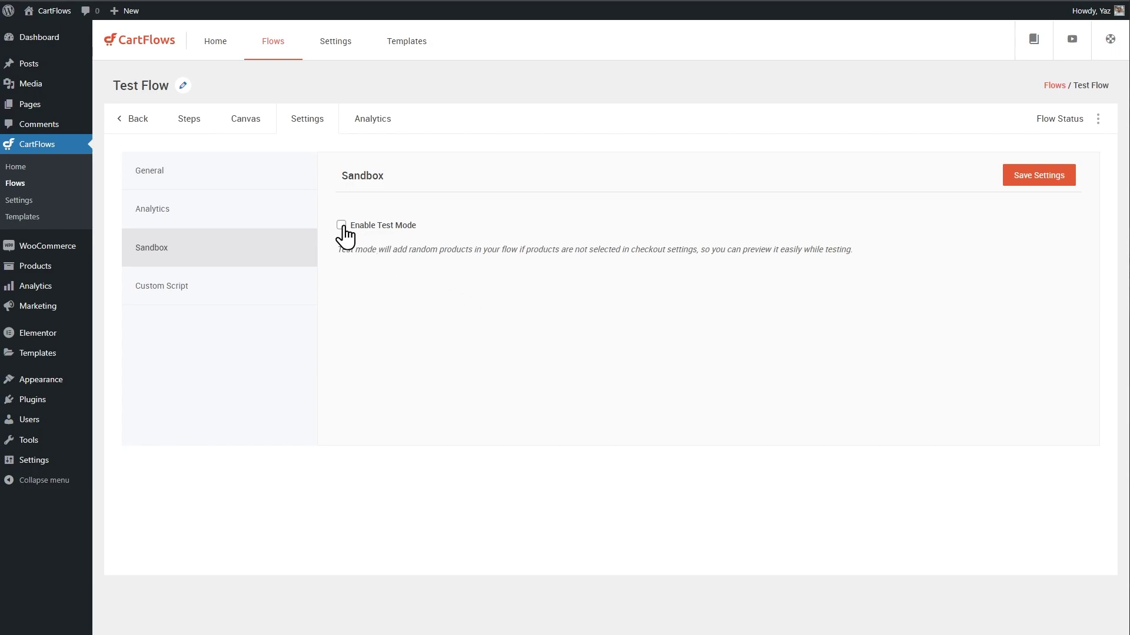
{"action": "left_click", "coordinate": [1031, 176]}
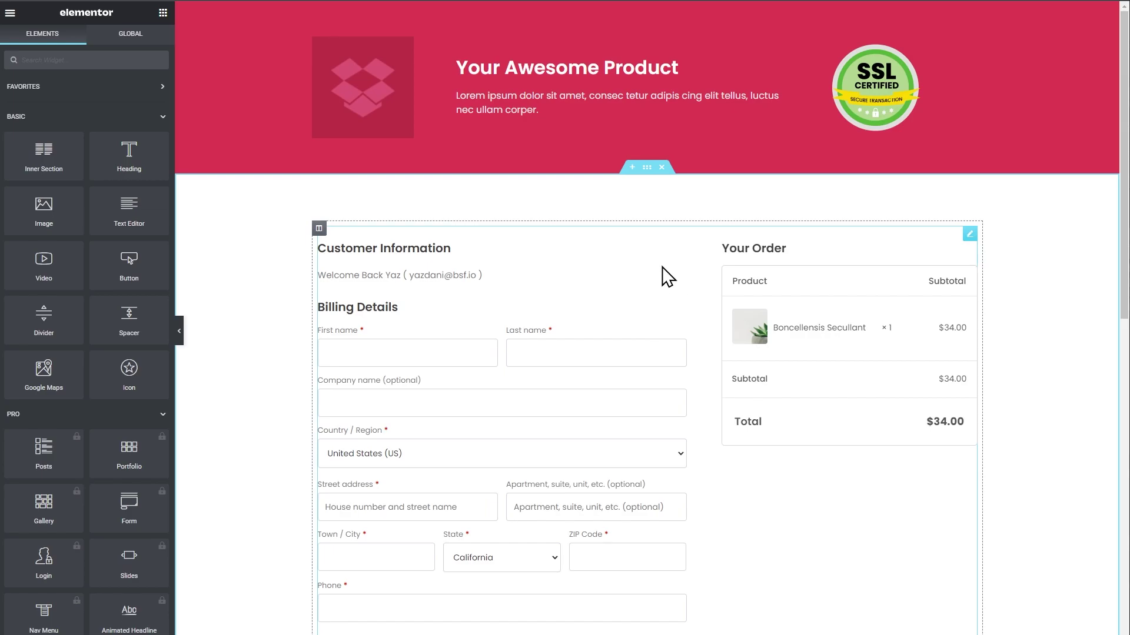
{"action": "scroll", "coordinate": [711, 330], "scroll_direction": "down", "scroll_amount": 5}
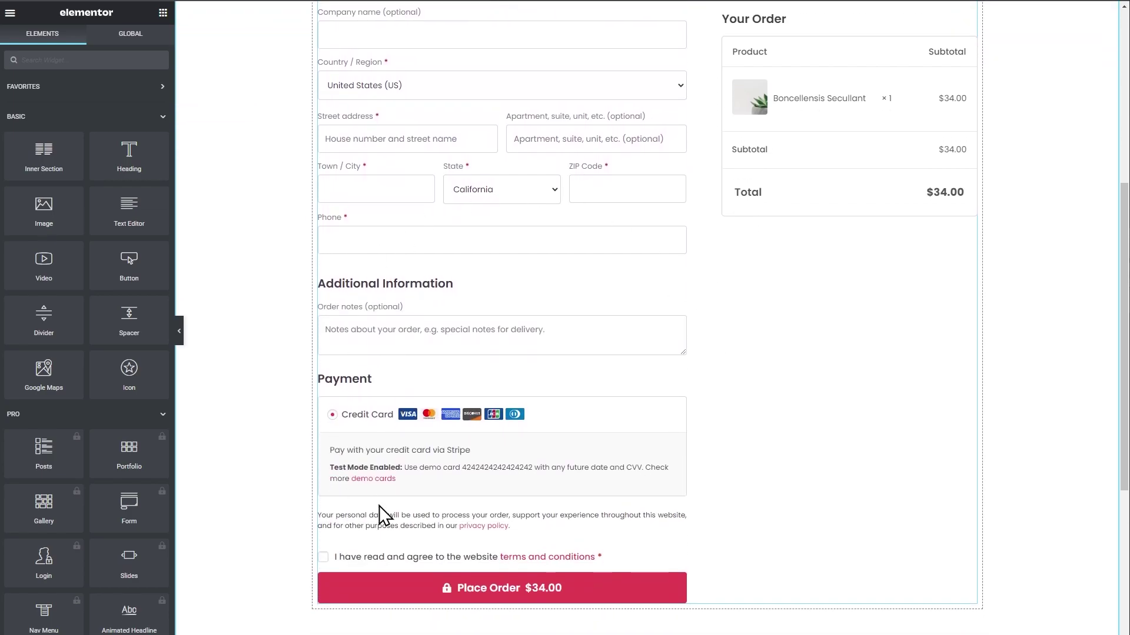
{"action": "scroll", "coordinate": [1022, 529], "scroll_direction": "up", "scroll_amount": 5}
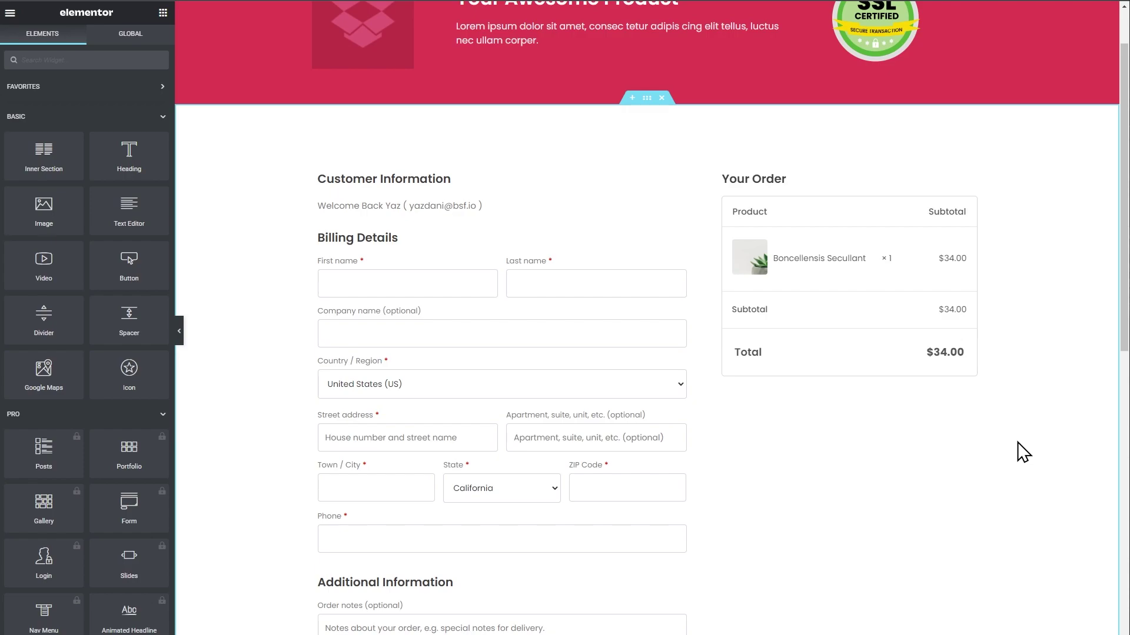
{"action": "scroll", "coordinate": [1018, 353], "scroll_direction": "down", "scroll_amount": 1}
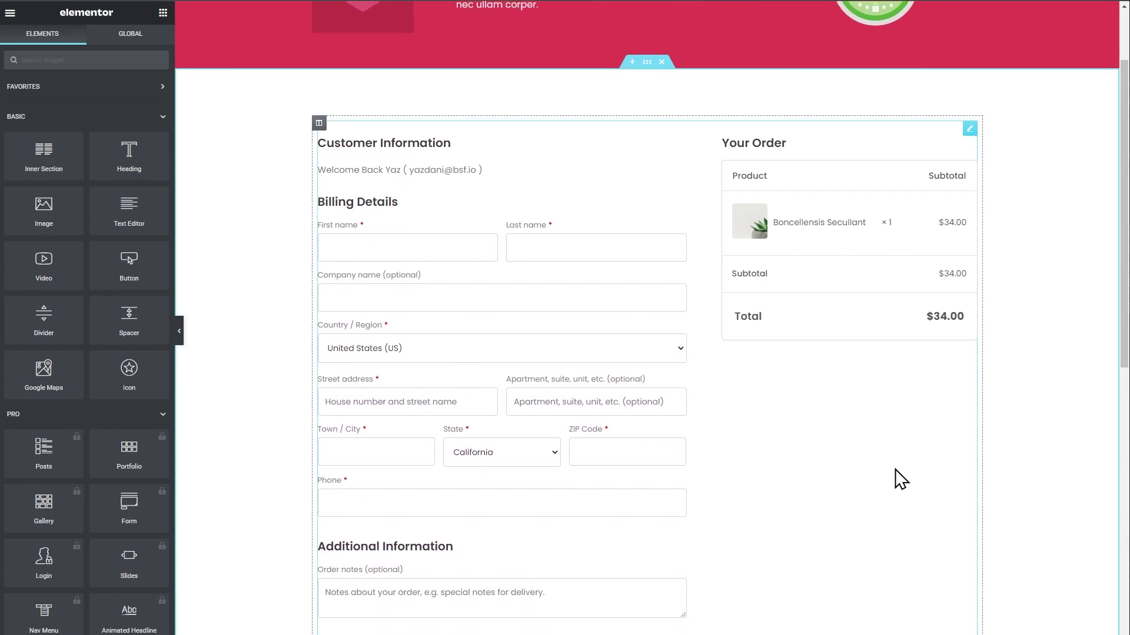
{"action": "scroll", "coordinate": [713, 467], "scroll_direction": "down", "scroll_amount": 4}
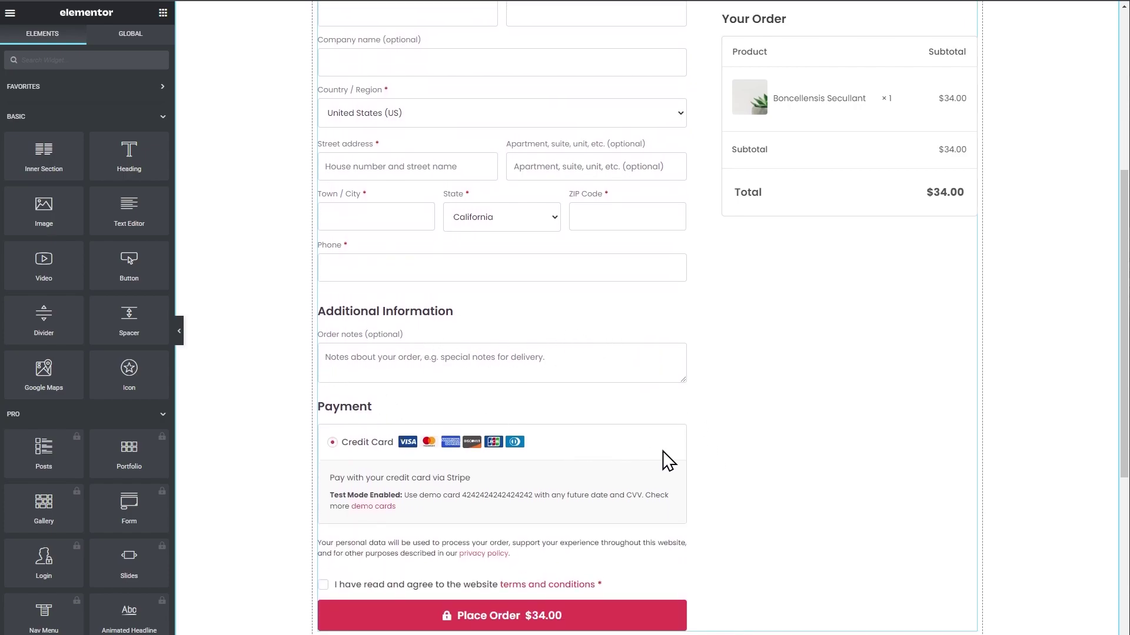
{"action": "scroll", "coordinate": [765, 464], "scroll_direction": "up", "scroll_amount": 4}
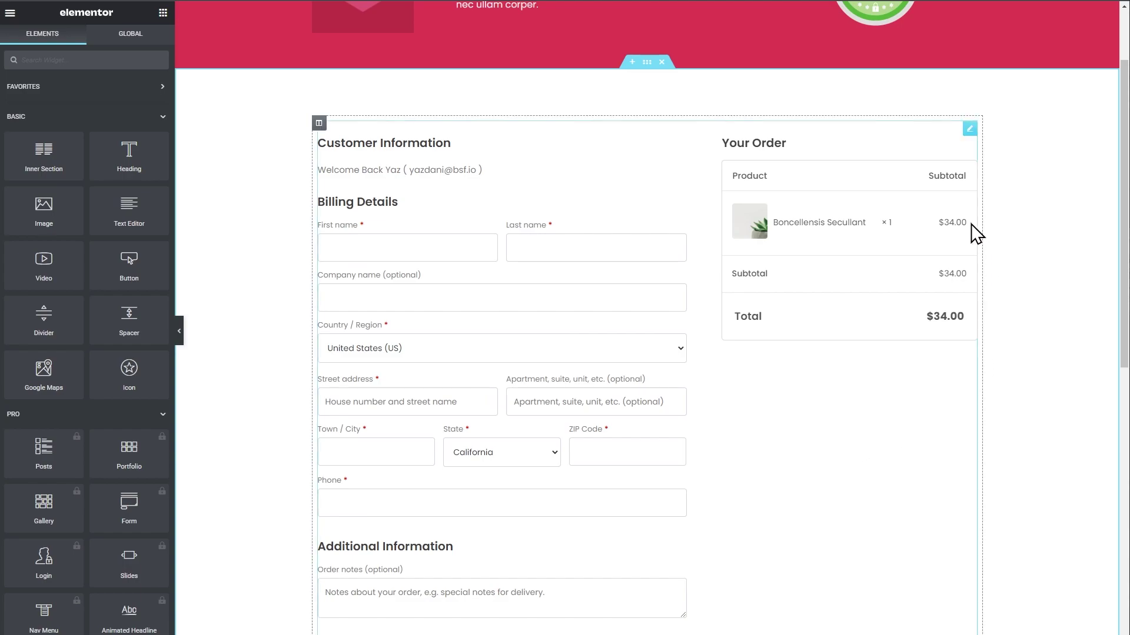
{"action": "scroll", "coordinate": [1007, 344], "scroll_direction": "down", "scroll_amount": 1}
{"action": "scroll", "coordinate": [1008, 344], "scroll_direction": "down", "scroll_amount": 6}
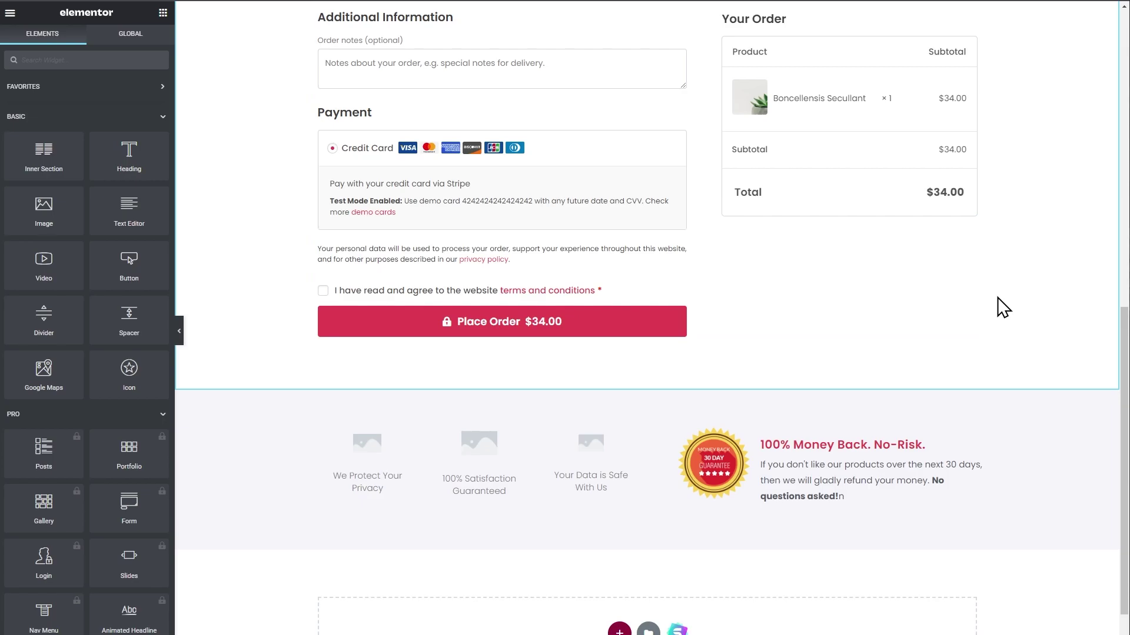
{"action": "scroll", "coordinate": [1003, 307], "scroll_direction": "up", "scroll_amount": 9}
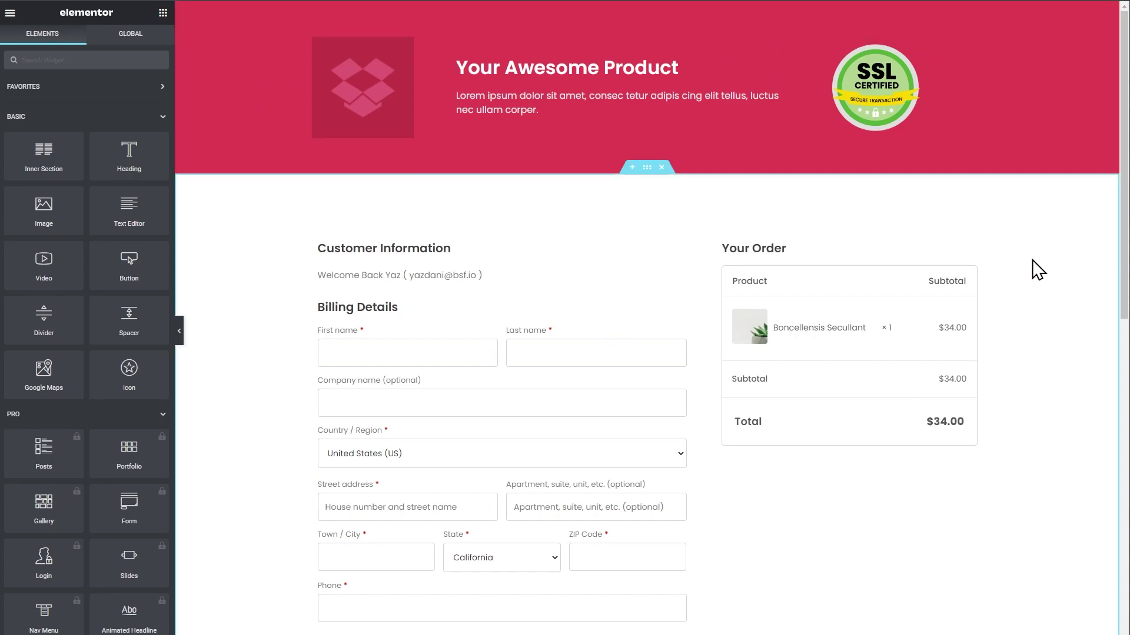
Set the product header section's background to the global Theme Color 8.
{"action": "right_click", "coordinate": [260, 94]}
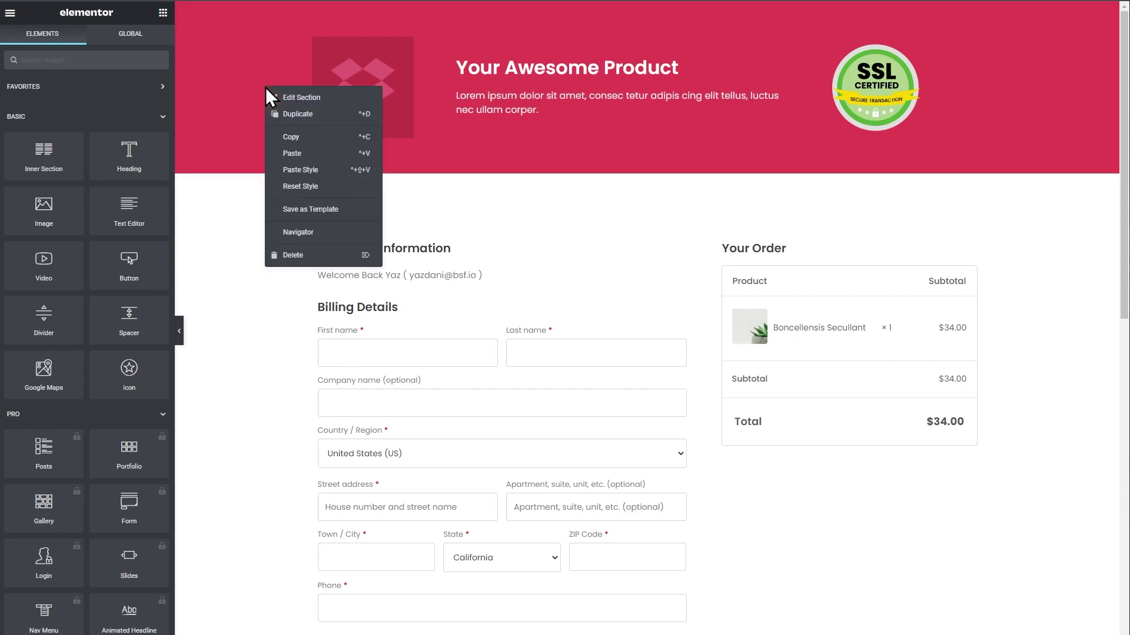
{"action": "left_click", "coordinate": [292, 98]}
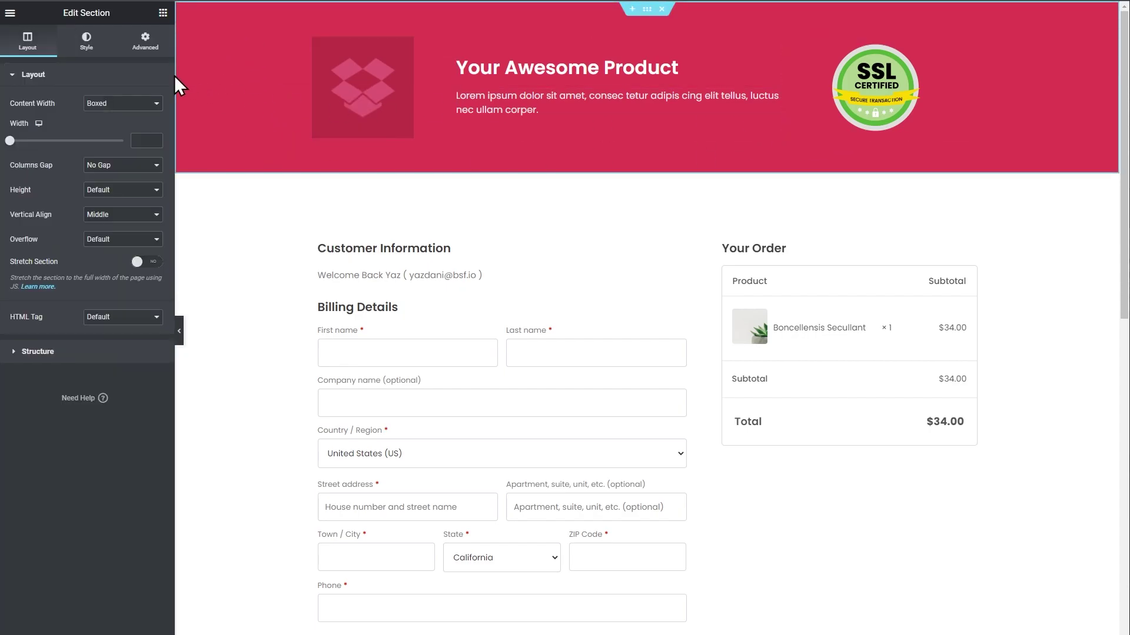
{"action": "left_click", "coordinate": [89, 44]}
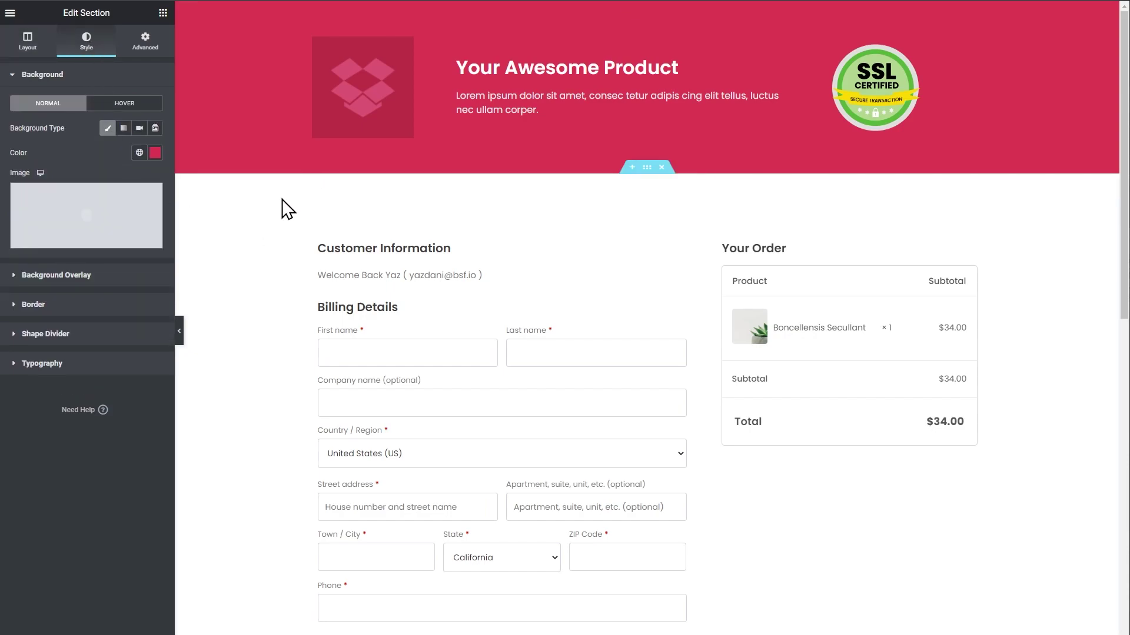
{"action": "left_click", "coordinate": [139, 155]}
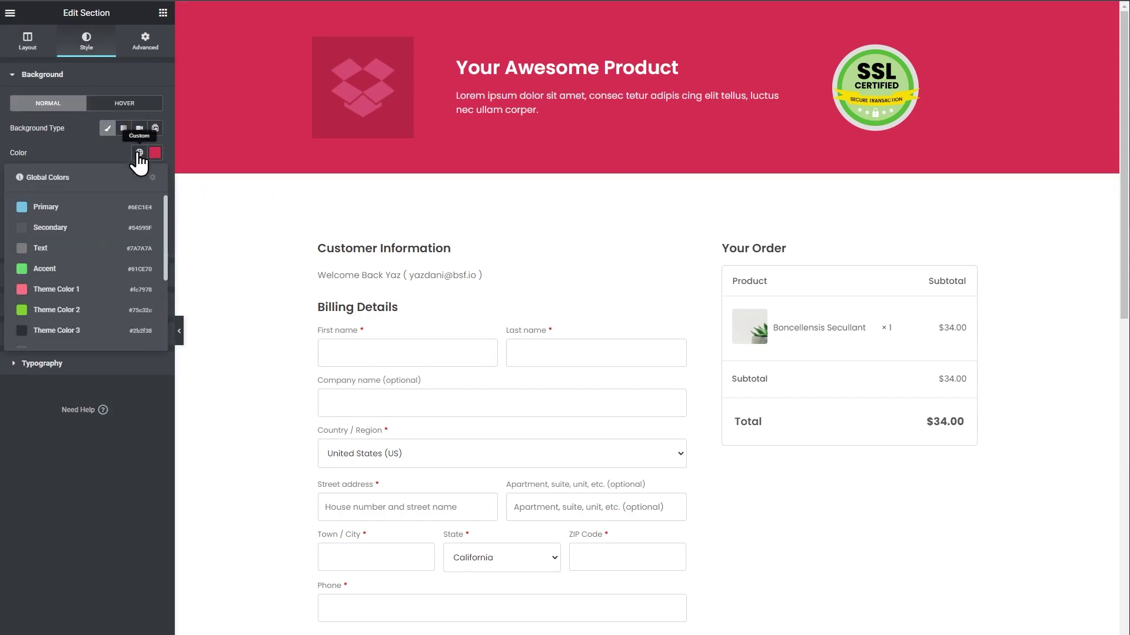
{"action": "scroll", "coordinate": [51, 251], "scroll_direction": "down", "scroll_amount": 3}
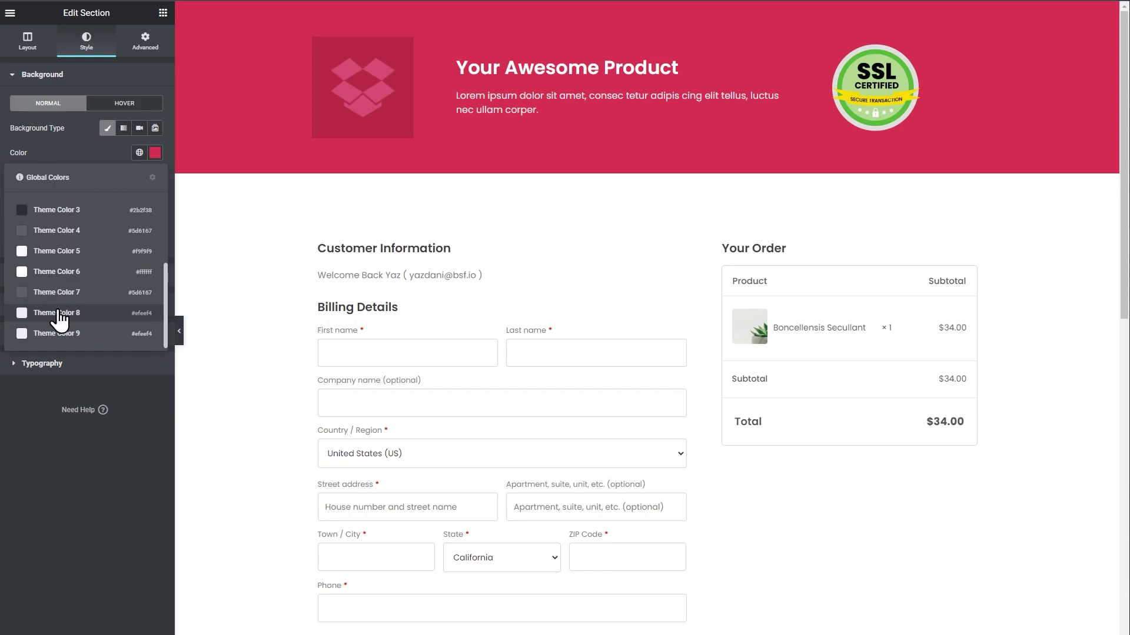
{"action": "left_click", "coordinate": [59, 313]}
{"action": "left_click", "coordinate": [139, 152]}
{"action": "scroll", "coordinate": [83, 288], "scroll_direction": "down", "scroll_amount": 3}
{"action": "left_click", "coordinate": [190, 332]}
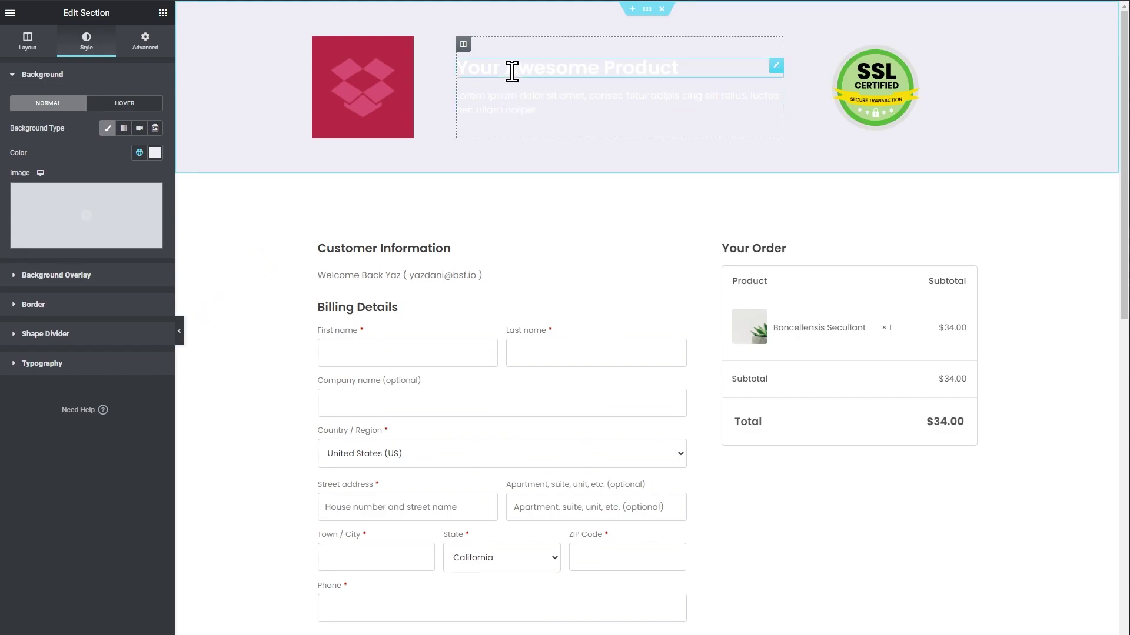
Set the 'Your Awesome Product' heading text colour to Theme Color 3.
{"action": "left_click", "coordinate": [512, 69]}
{"action": "left_click", "coordinate": [91, 43]}
{"action": "left_click", "coordinate": [139, 103]}
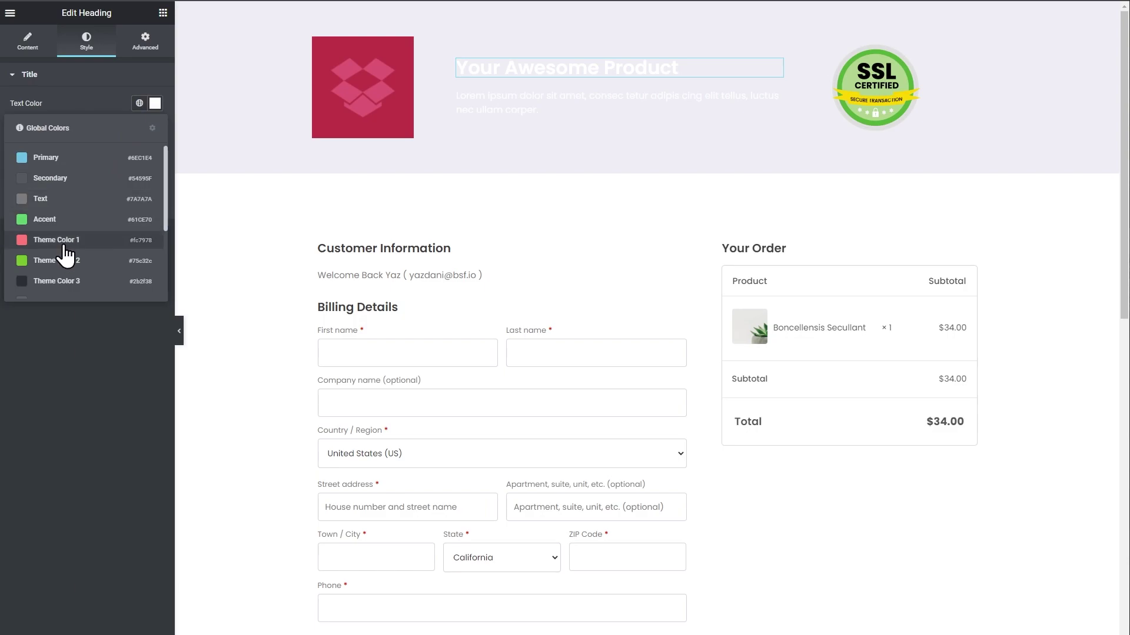
{"action": "left_click", "coordinate": [69, 184]}
{"action": "left_click", "coordinate": [139, 103]}
{"action": "scroll", "coordinate": [68, 235], "scroll_direction": "down", "scroll_amount": 2}
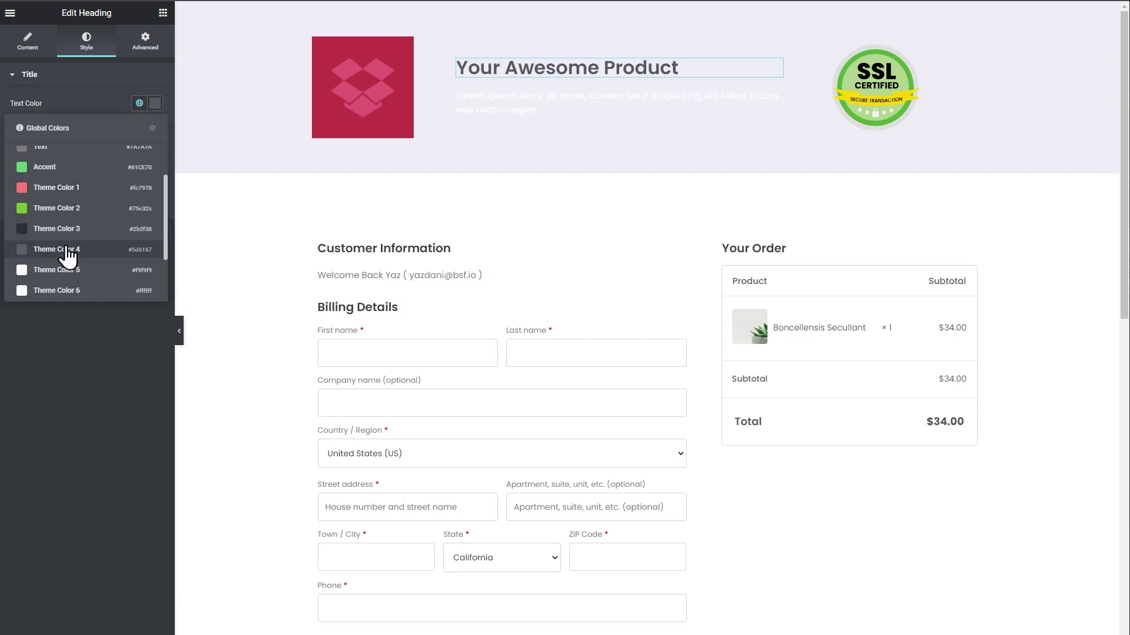
{"action": "left_click", "coordinate": [73, 224]}
Give the description paragraph a dark global text colour.
{"action": "left_click", "coordinate": [493, 98]}
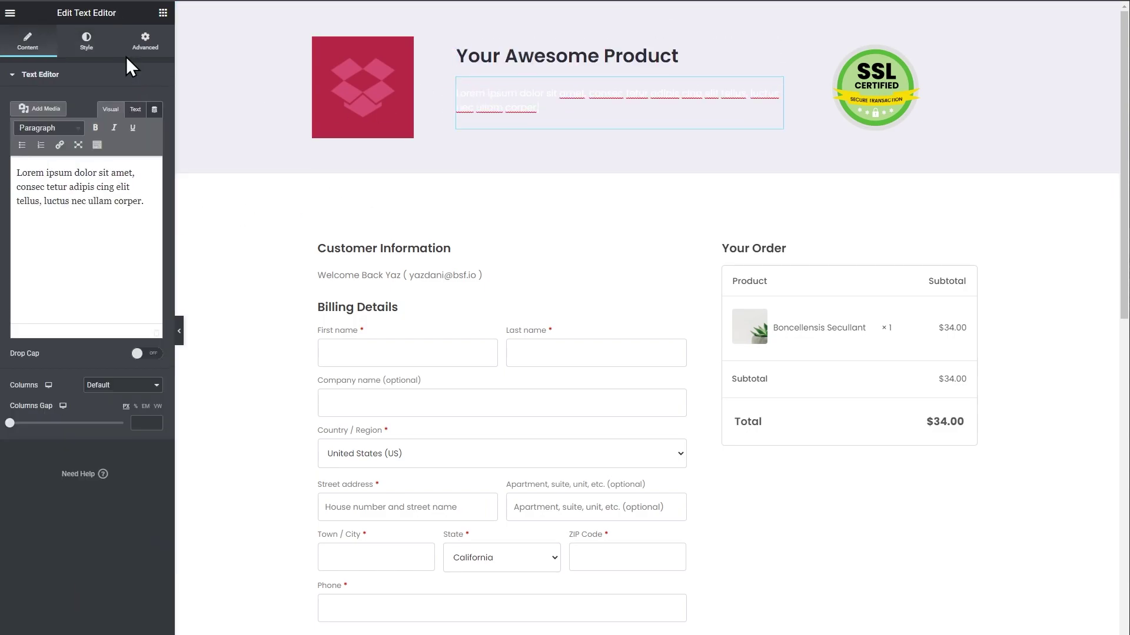
{"action": "left_click", "coordinate": [83, 41]}
{"action": "left_click", "coordinate": [140, 128]}
{"action": "left_click", "coordinate": [51, 306]}
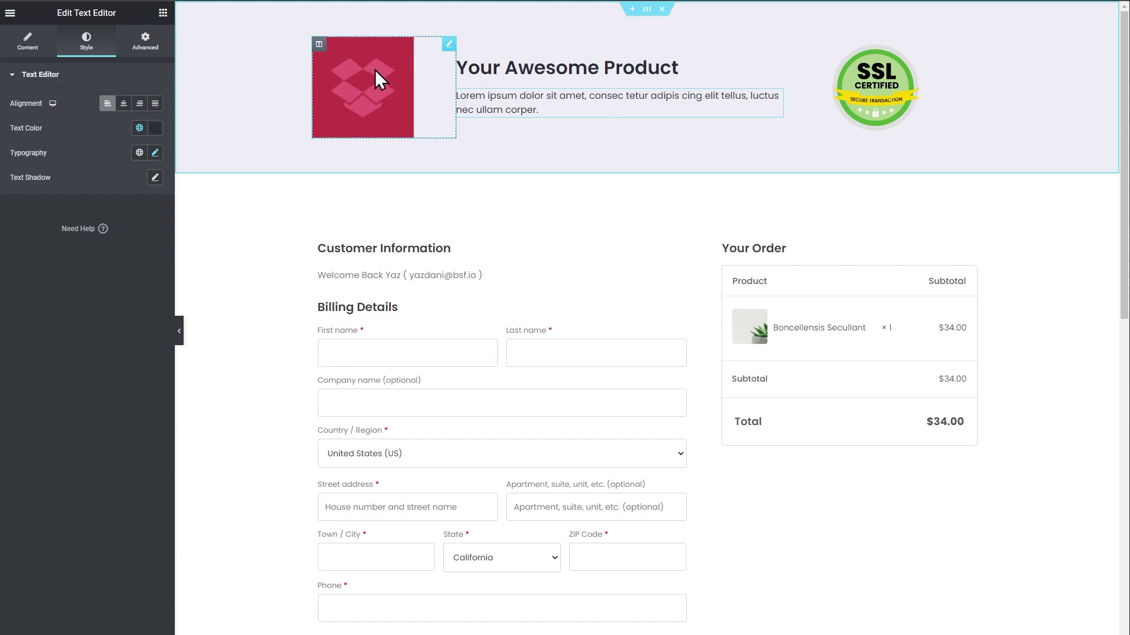
Swap the header image for the green plants-store logo inserted from its URL.
{"action": "left_click", "coordinate": [447, 43]}
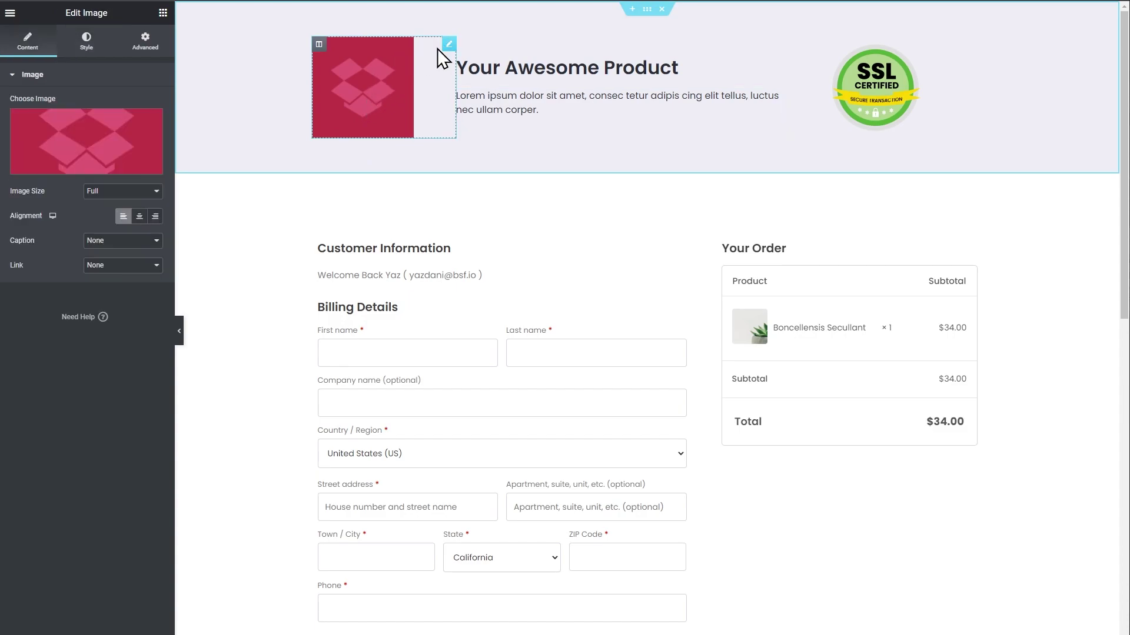
{"action": "left_click", "coordinate": [88, 170]}
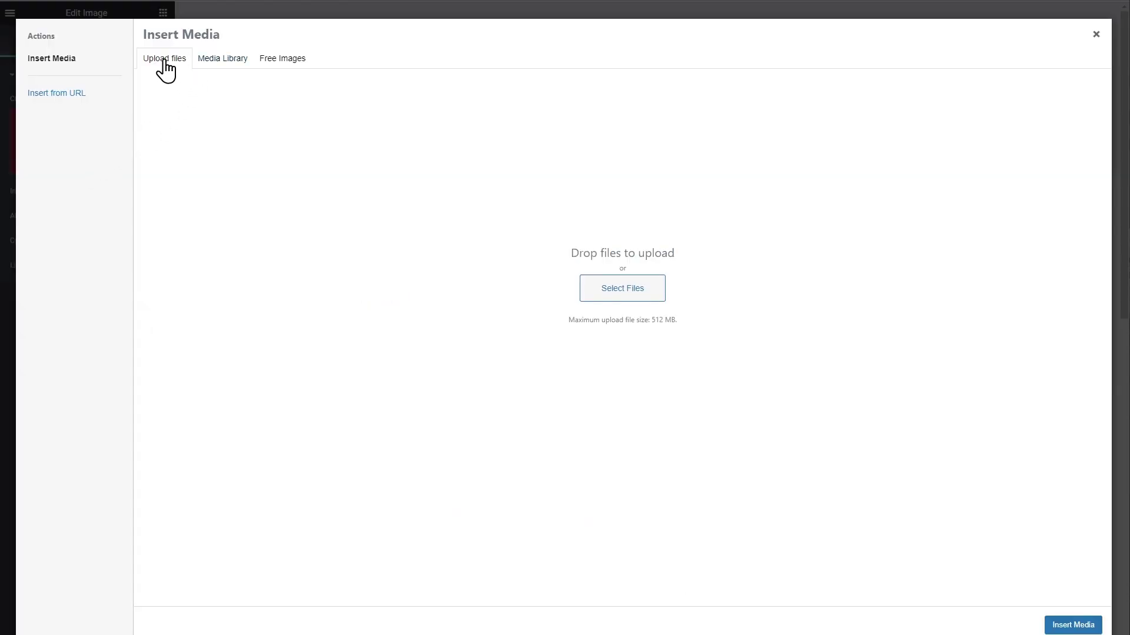
{"action": "left_click", "coordinate": [88, 92]}
{"action": "type", "text": "https://cartflows.makeawebsitetutorials.com/wp-content/uploads/2020/08/plants-store-logo-green.svg"}
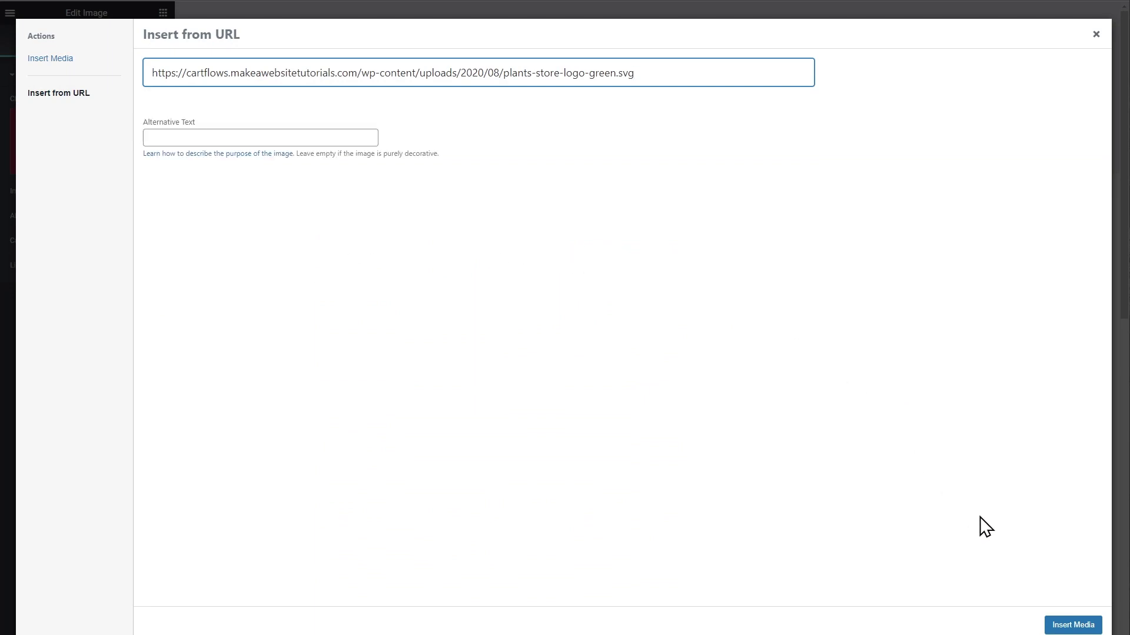
{"action": "left_click", "coordinate": [1072, 625]}
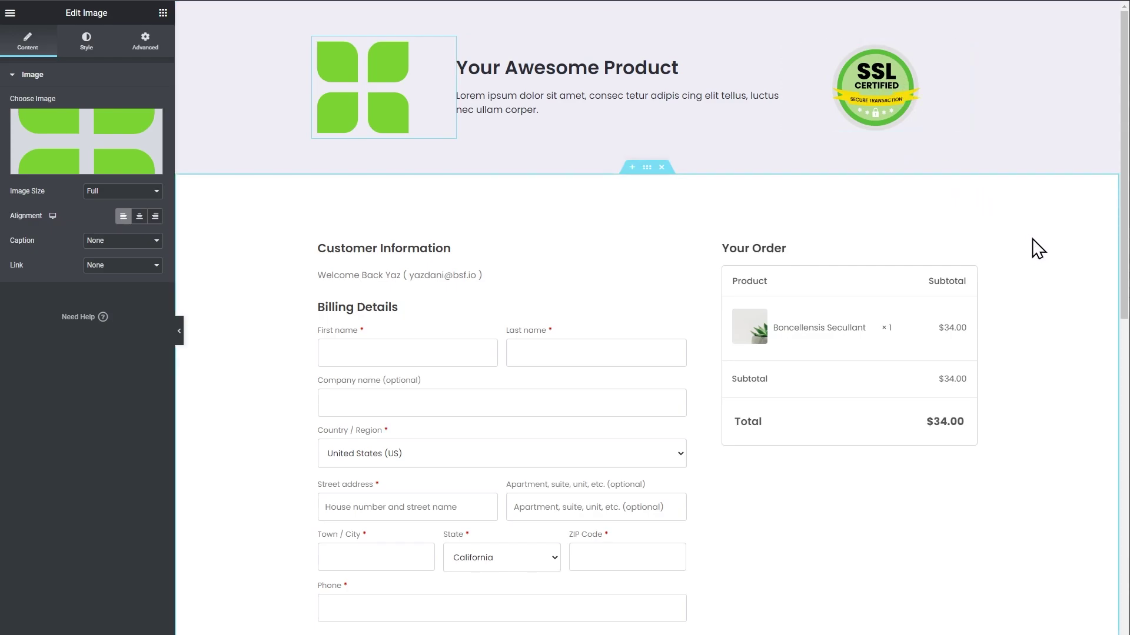
{"action": "scroll", "coordinate": [1037, 248], "scroll_direction": "down", "scroll_amount": 10}
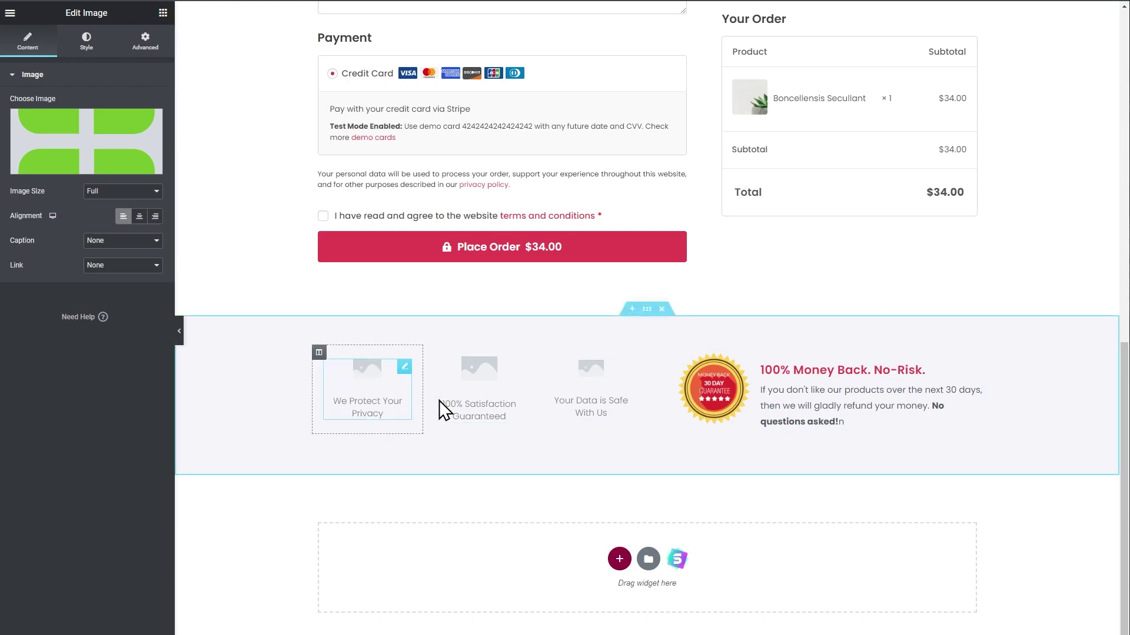
Delete the three trust icons and place a Testimonial widget in the empty column.
{"action": "left_click_drag", "start_coordinate": [634, 425], "coordinate": [387, 389]}
{"action": "key", "text": "Delete"}
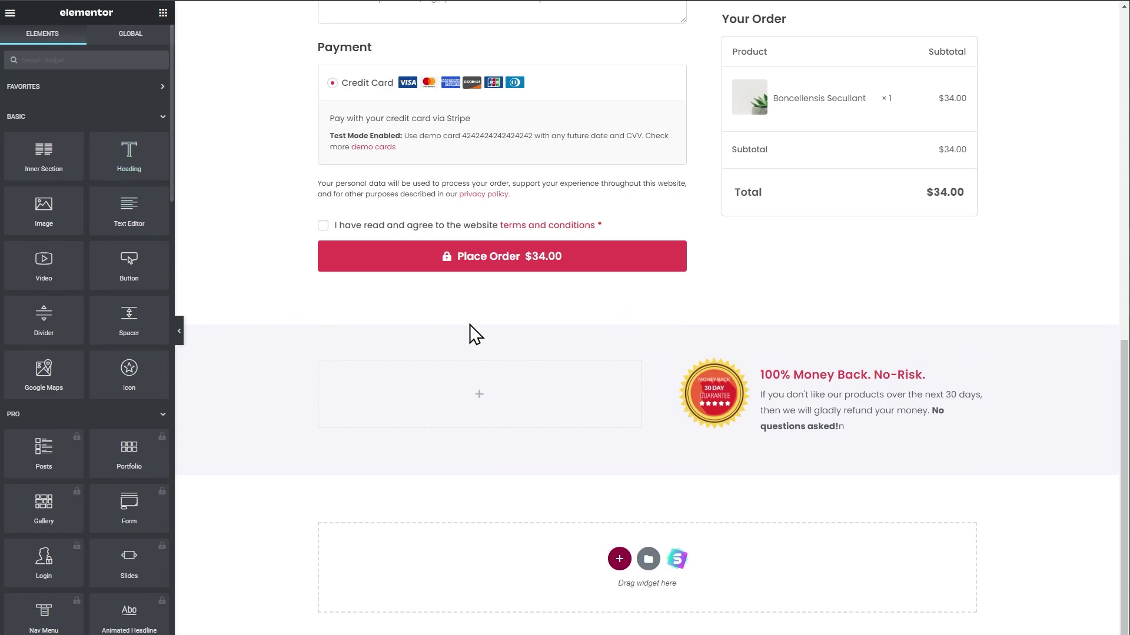
{"action": "left_click", "coordinate": [120, 59]}
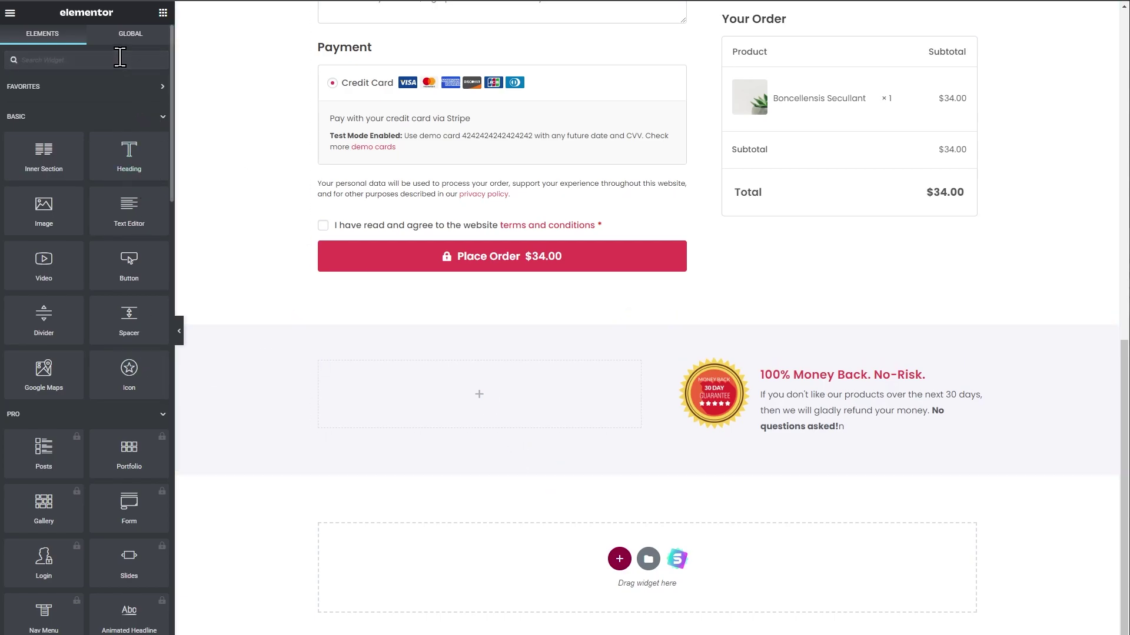
{"action": "type", "text": "test"}
{"action": "left_click_drag", "start_coordinate": [44, 103], "coordinate": [492, 412]}
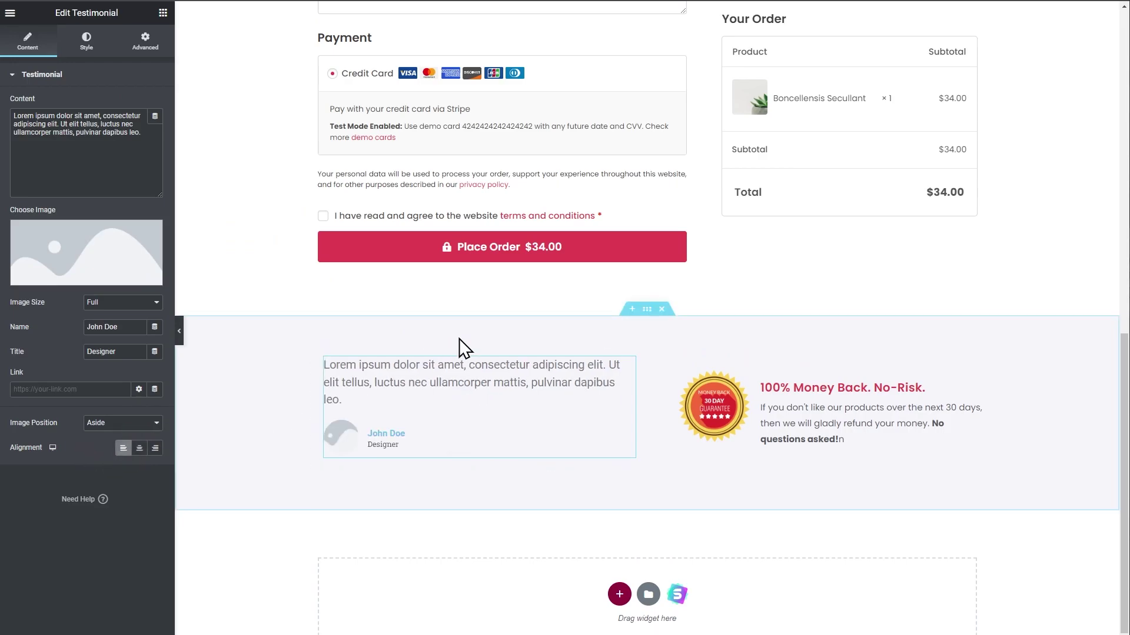
Set the testimonial image to the woman's portrait from the Media Library.
{"action": "left_click", "coordinate": [93, 286]}
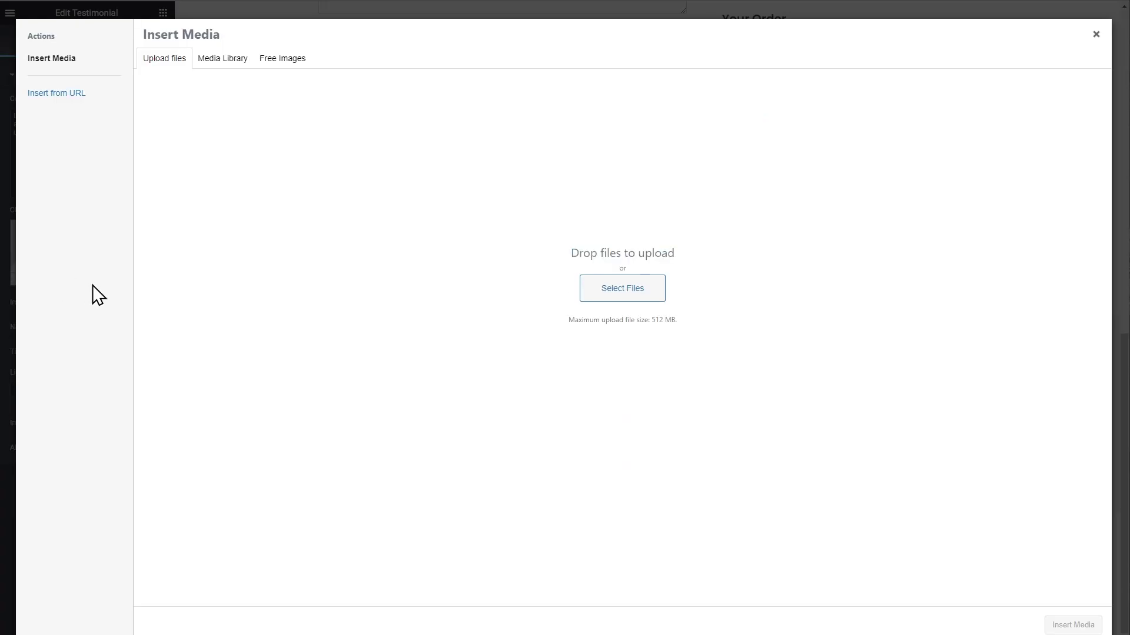
{"action": "left_click", "coordinate": [231, 62]}
{"action": "left_click", "coordinate": [269, 329]}
{"action": "left_click", "coordinate": [1066, 625]}
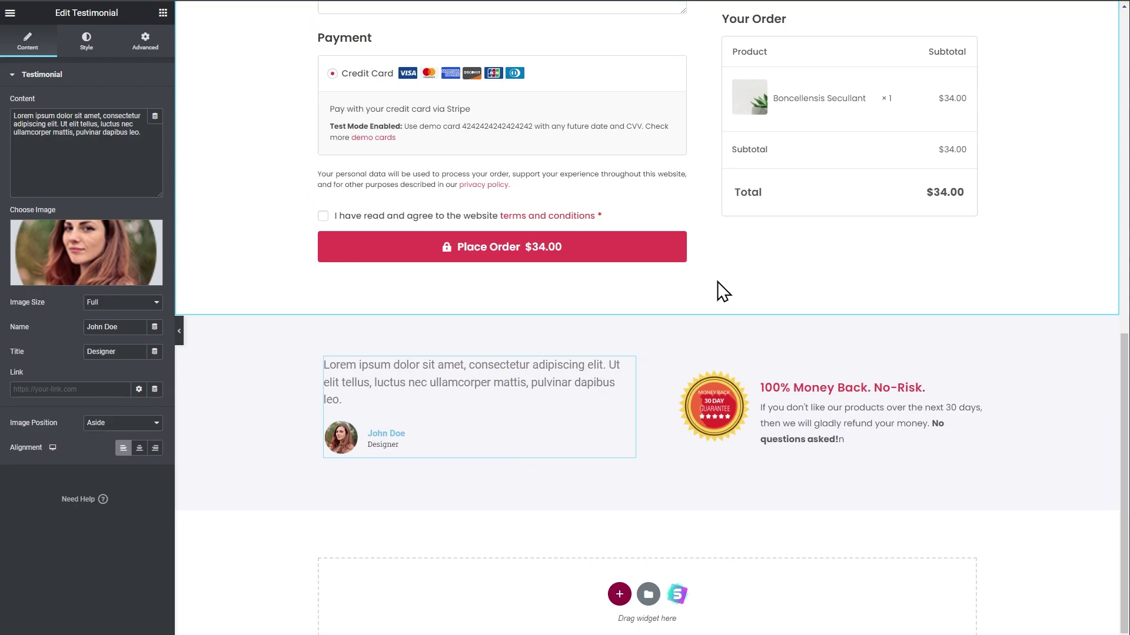
{"action": "scroll", "coordinate": [1019, 419], "scroll_direction": "up", "scroll_amount": 10}
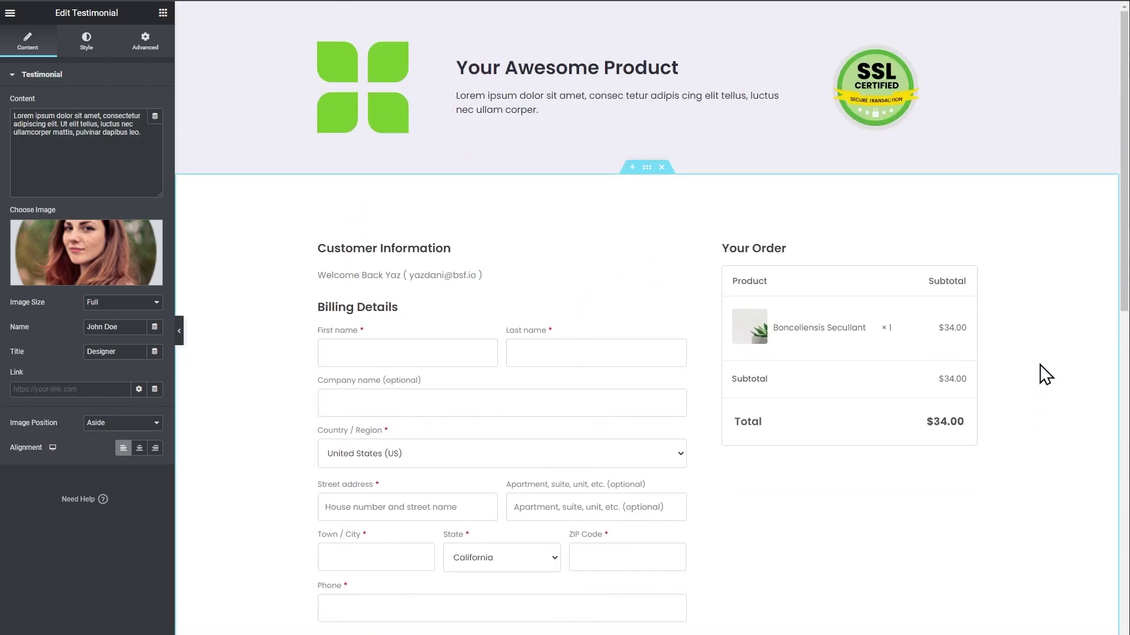
{"action": "scroll", "coordinate": [952, 267], "scroll_direction": "down", "scroll_amount": 10}
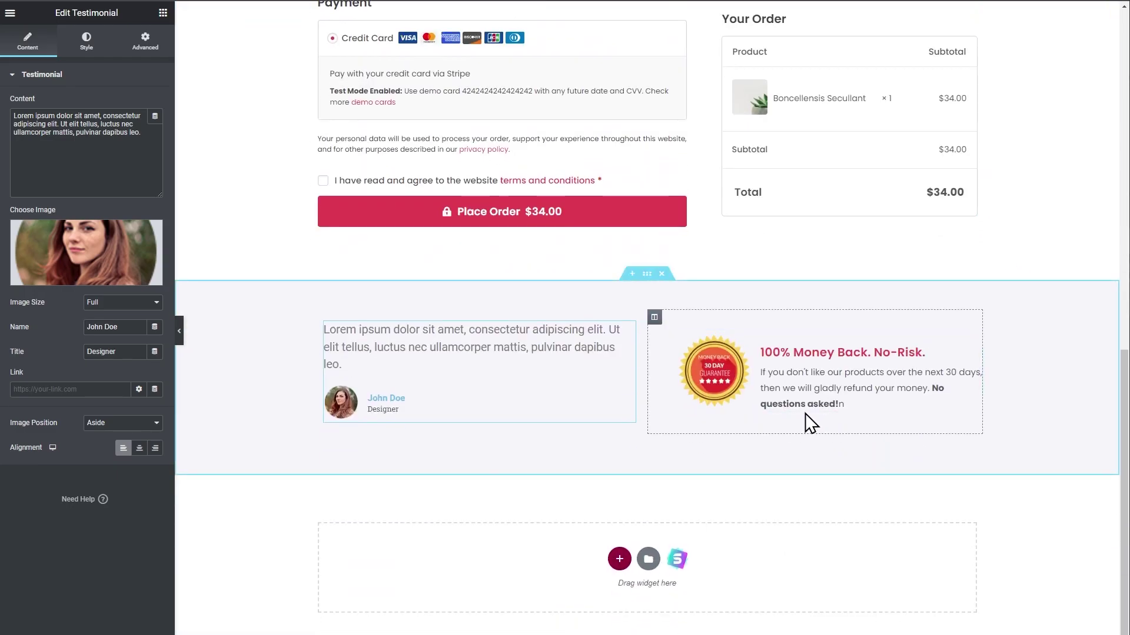
{"action": "scroll", "coordinate": [991, 318], "scroll_direction": "up", "scroll_amount": 5}
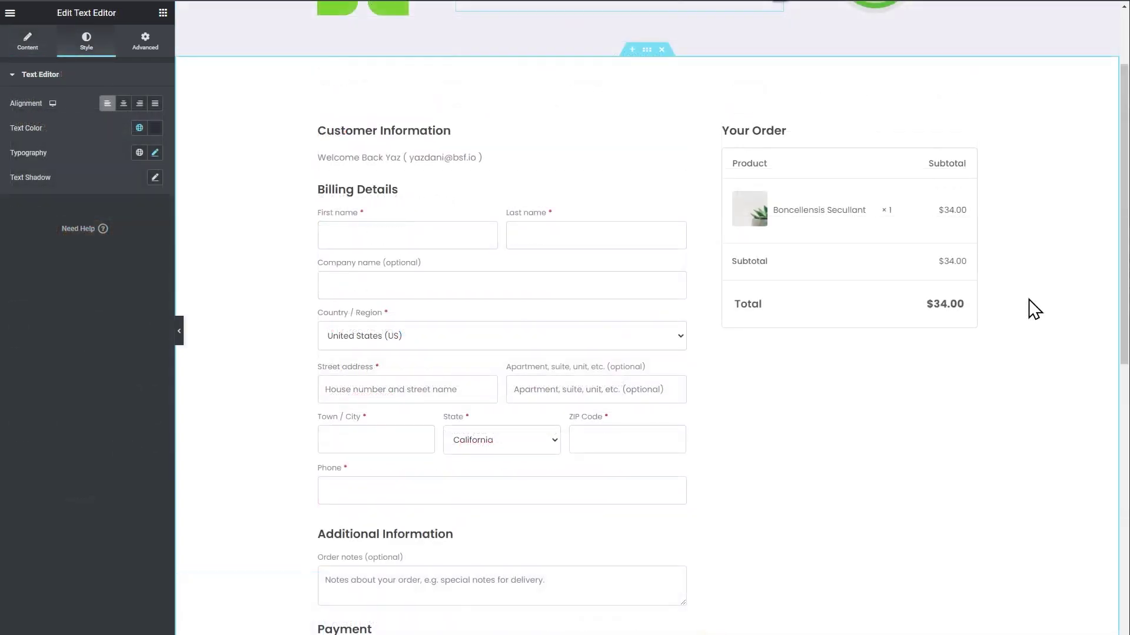
{"action": "scroll", "coordinate": [1039, 308], "scroll_direction": "up", "scroll_amount": 3}
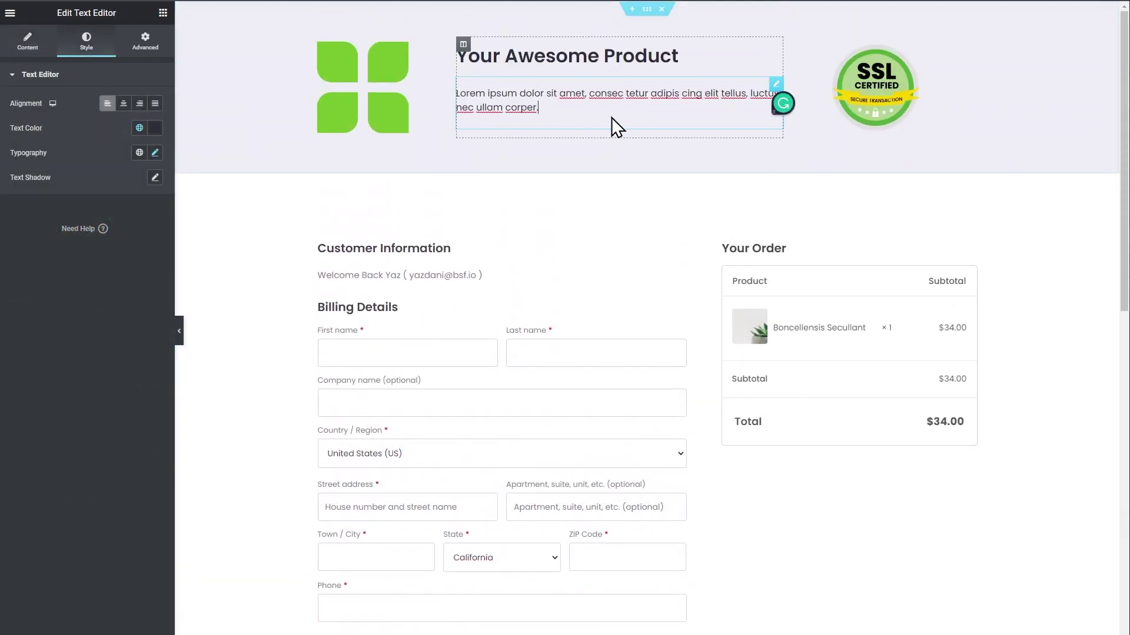
{"action": "scroll", "coordinate": [1034, 313], "scroll_direction": "down", "scroll_amount": 10}
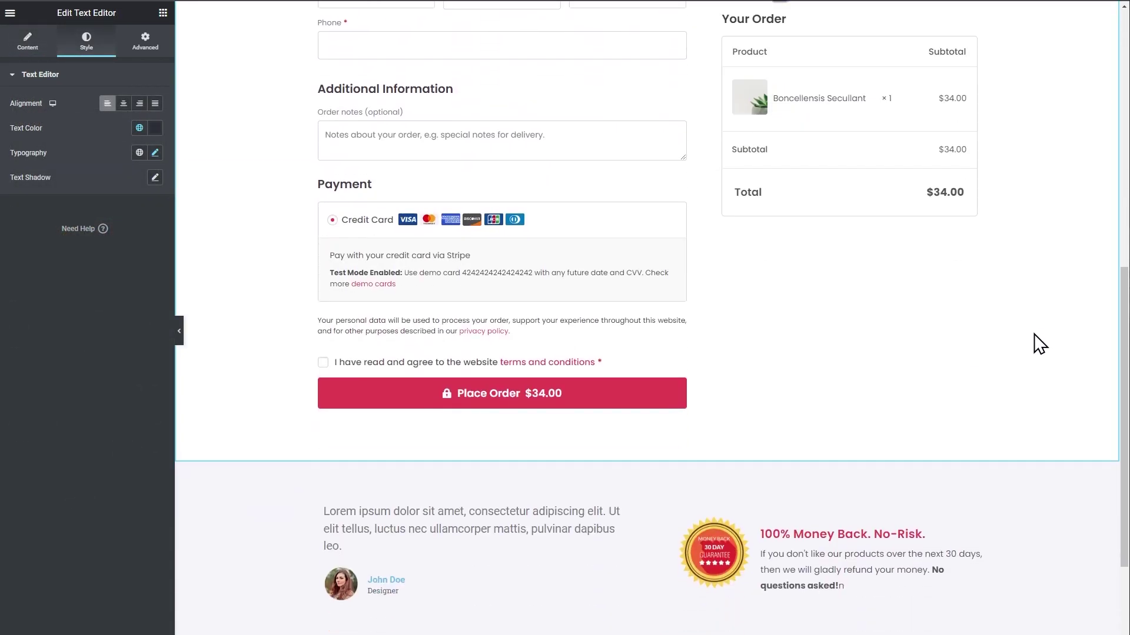
{"action": "scroll", "coordinate": [694, 348], "scroll_direction": "up", "scroll_amount": 6}
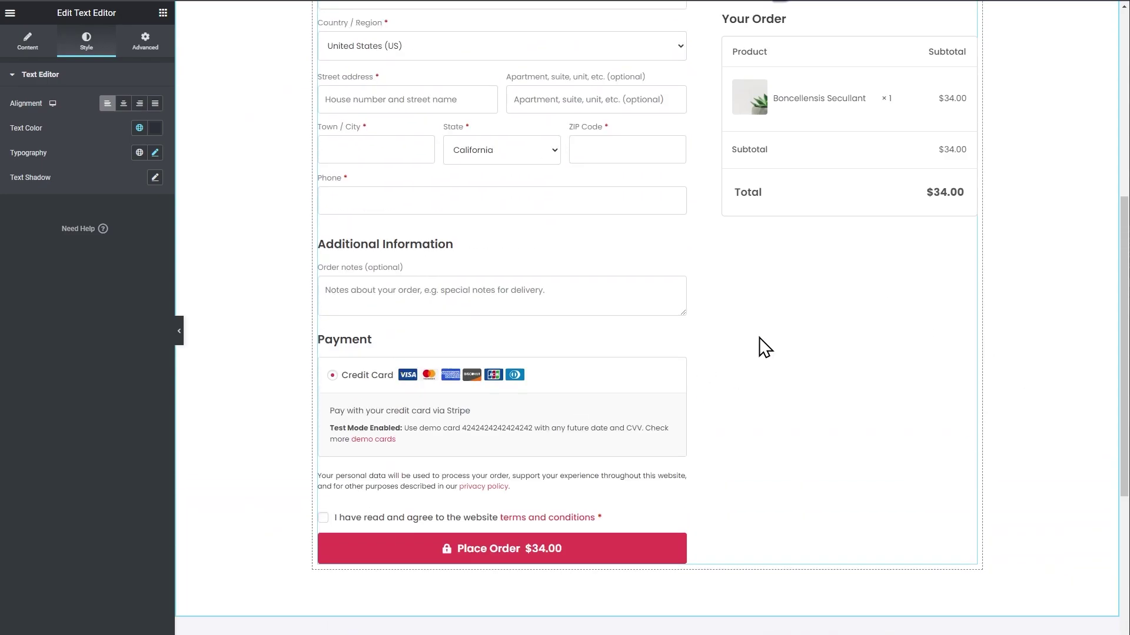
{"action": "scroll", "coordinate": [745, 314], "scroll_direction": "up", "scroll_amount": 1}
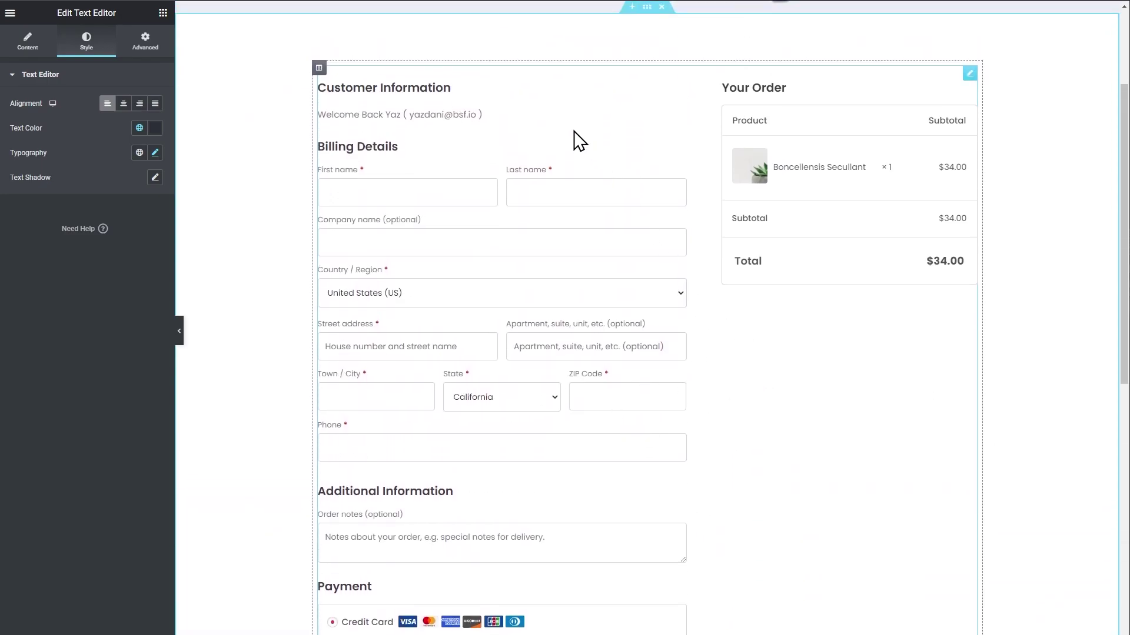
Open the checkout widget's Edit Checkout Form settings and try the Modern One Column layout.
{"action": "right_click", "coordinate": [574, 134]}
{"action": "left_click", "coordinate": [611, 147]}
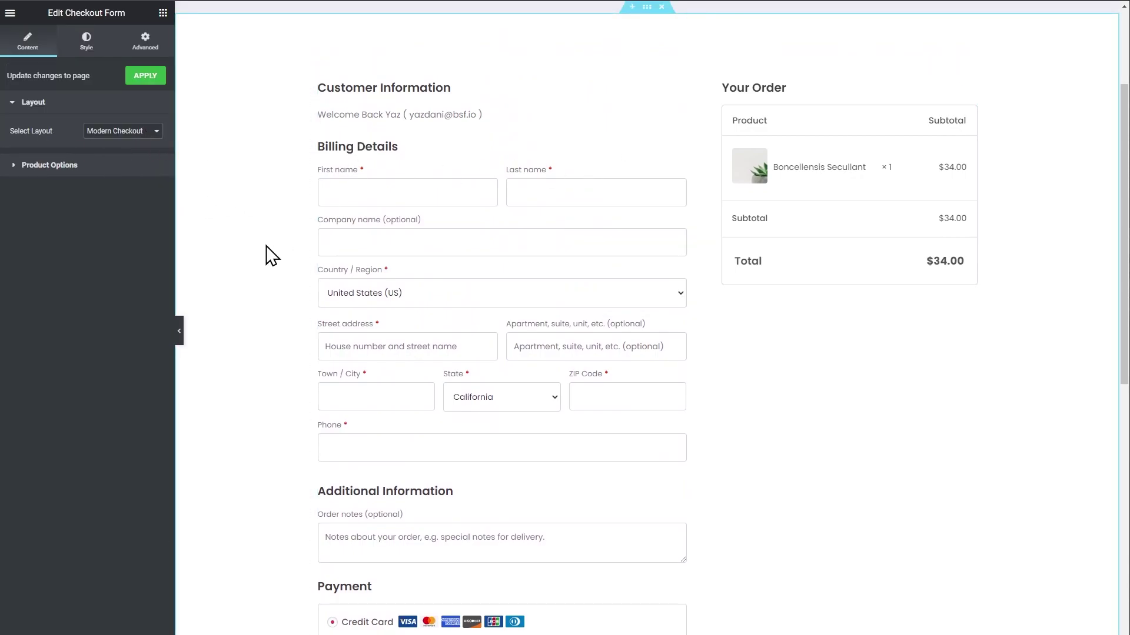
{"action": "left_click", "coordinate": [141, 133]}
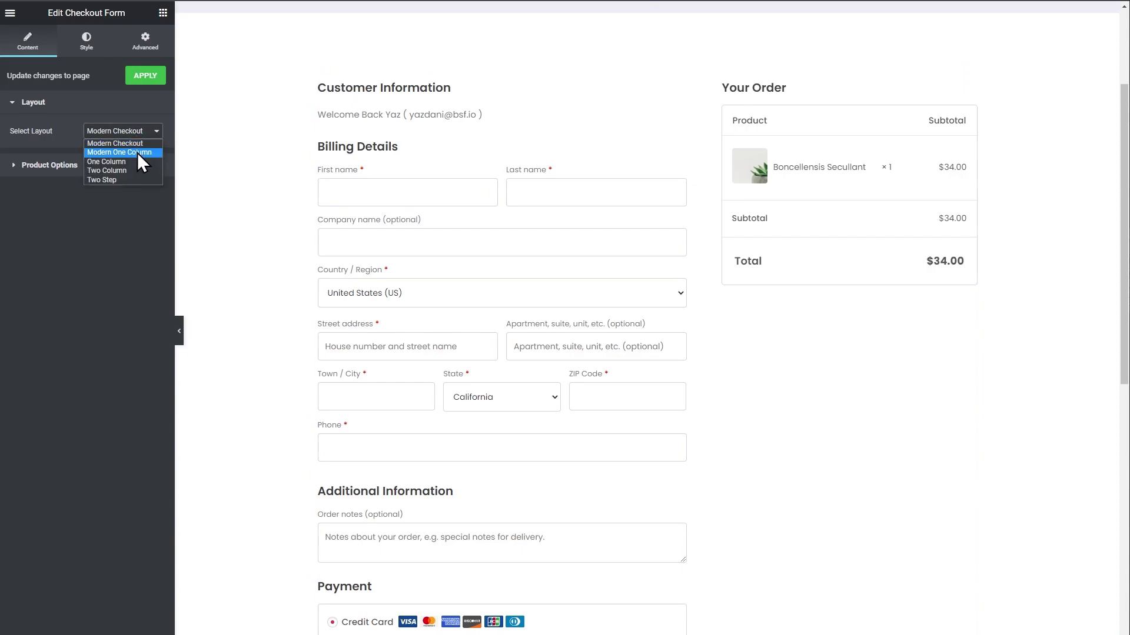
{"action": "left_click", "coordinate": [137, 153]}
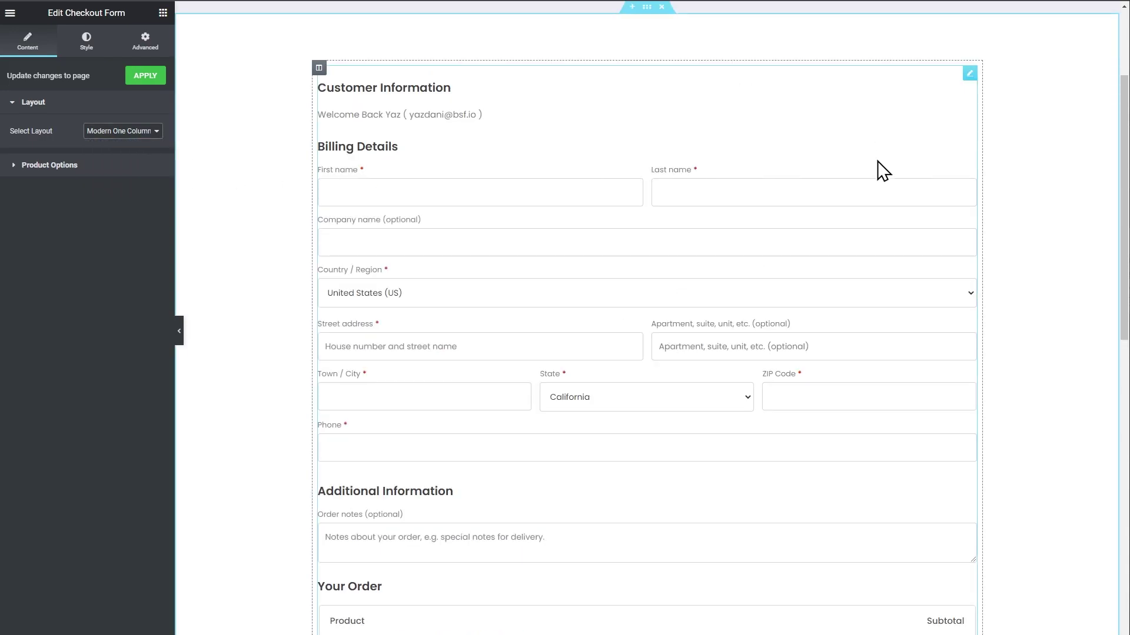
{"action": "scroll", "coordinate": [871, 220], "scroll_direction": "down", "scroll_amount": 10}
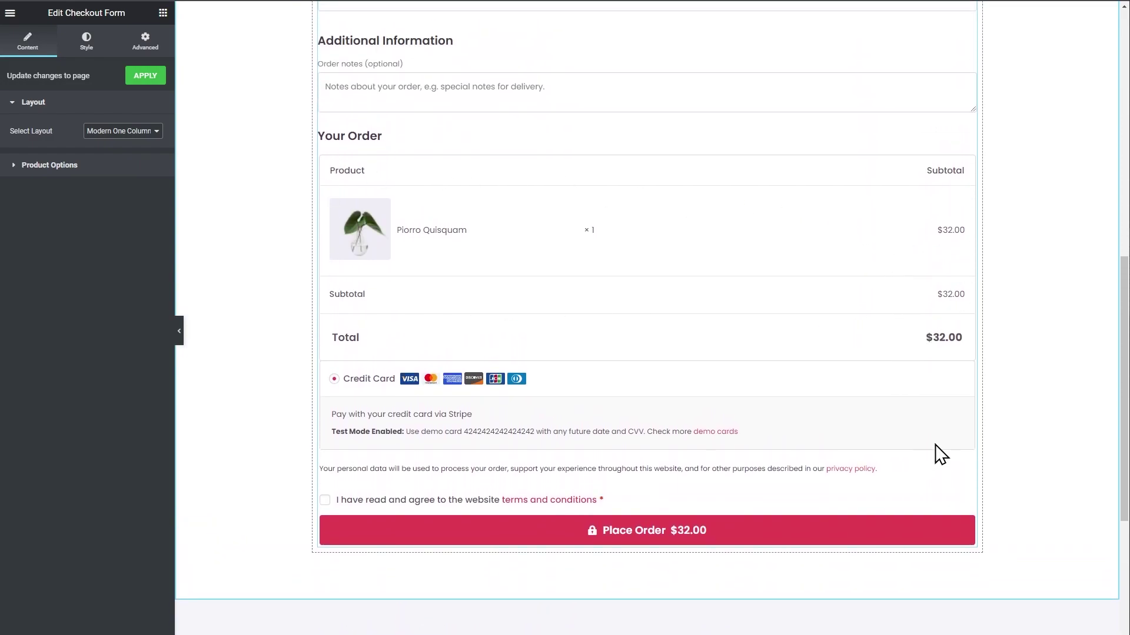
Try the One Column and Two Column layouts, then return to Modern Checkout.
{"action": "left_click", "coordinate": [140, 133]}
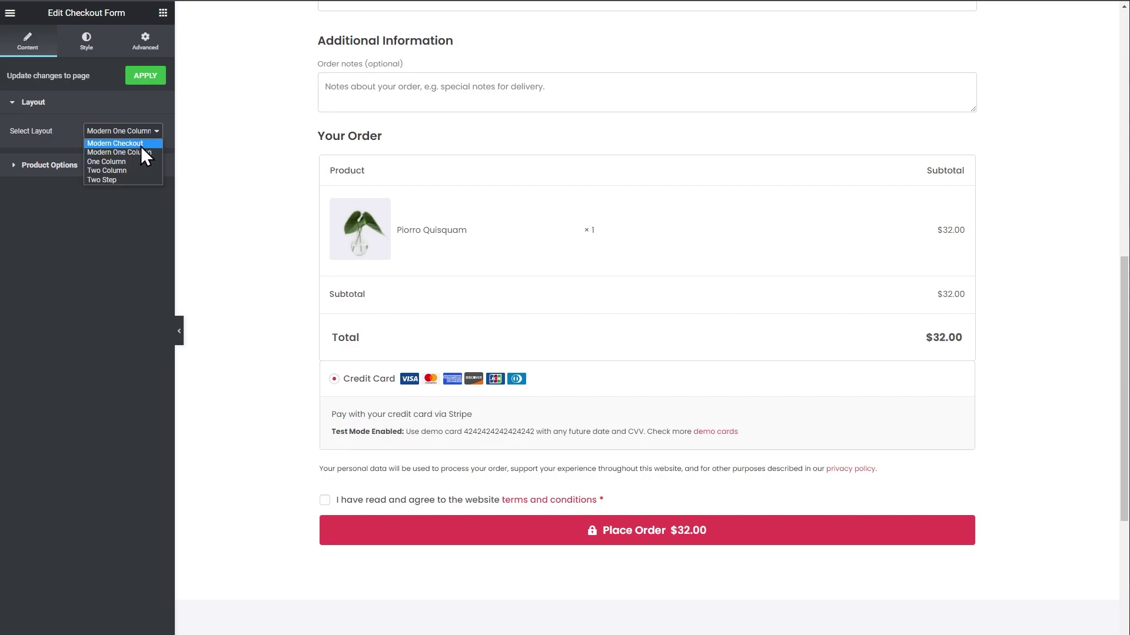
{"action": "left_click", "coordinate": [121, 161]}
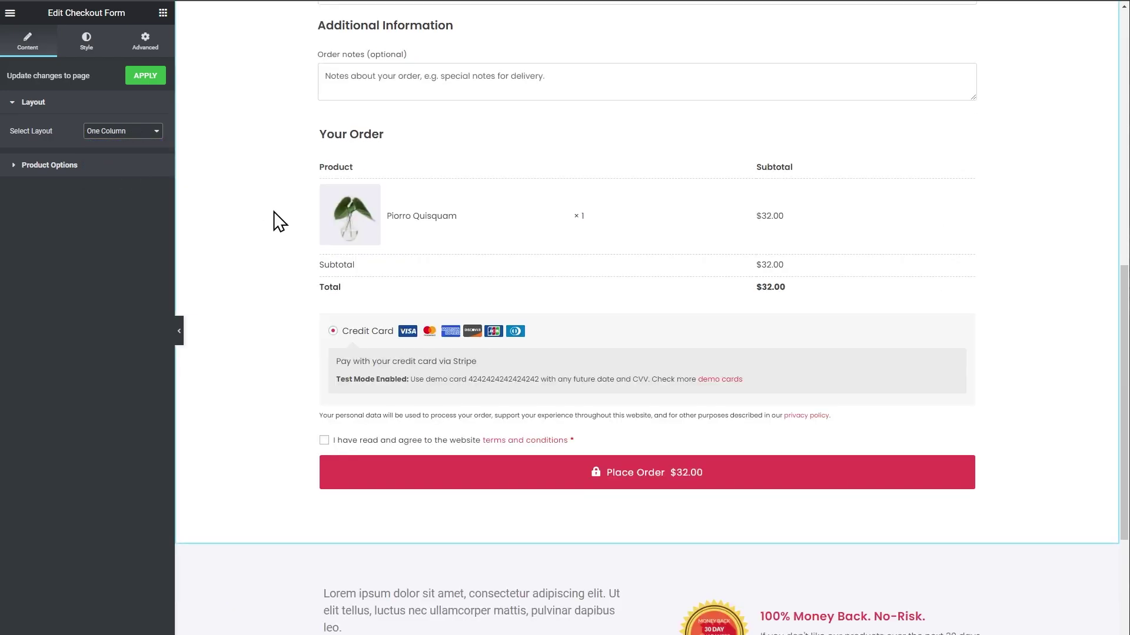
{"action": "left_click", "coordinate": [126, 131]}
{"action": "left_click", "coordinate": [108, 171]}
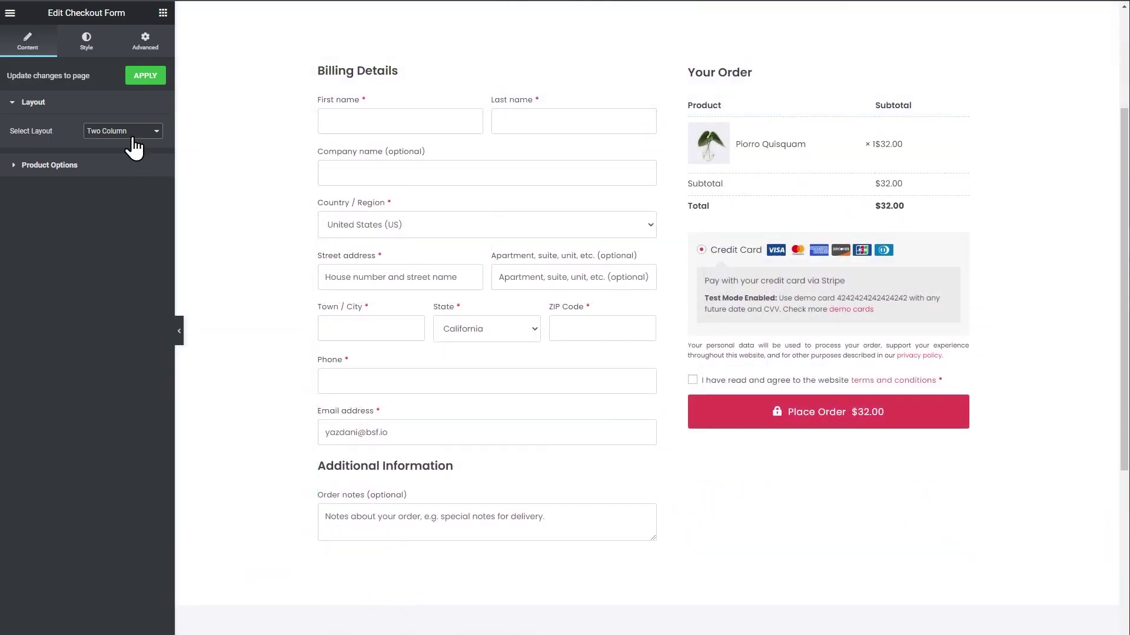
{"action": "left_click", "coordinate": [130, 132]}
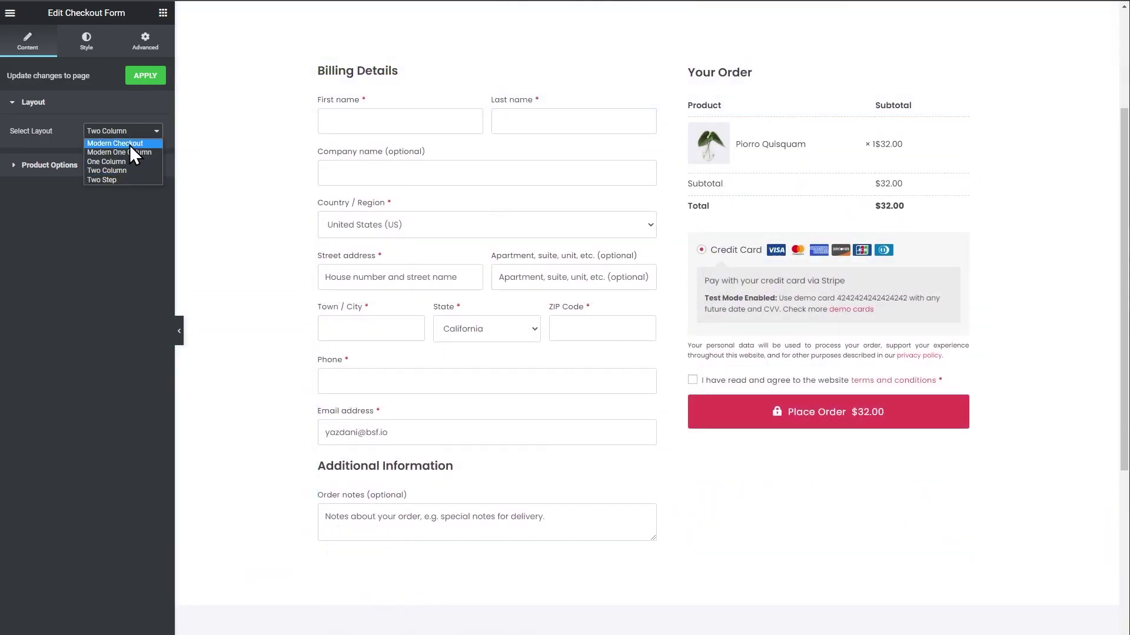
{"action": "left_click", "coordinate": [129, 145]}
{"action": "scroll", "coordinate": [908, 348], "scroll_direction": "down", "scroll_amount": 8}
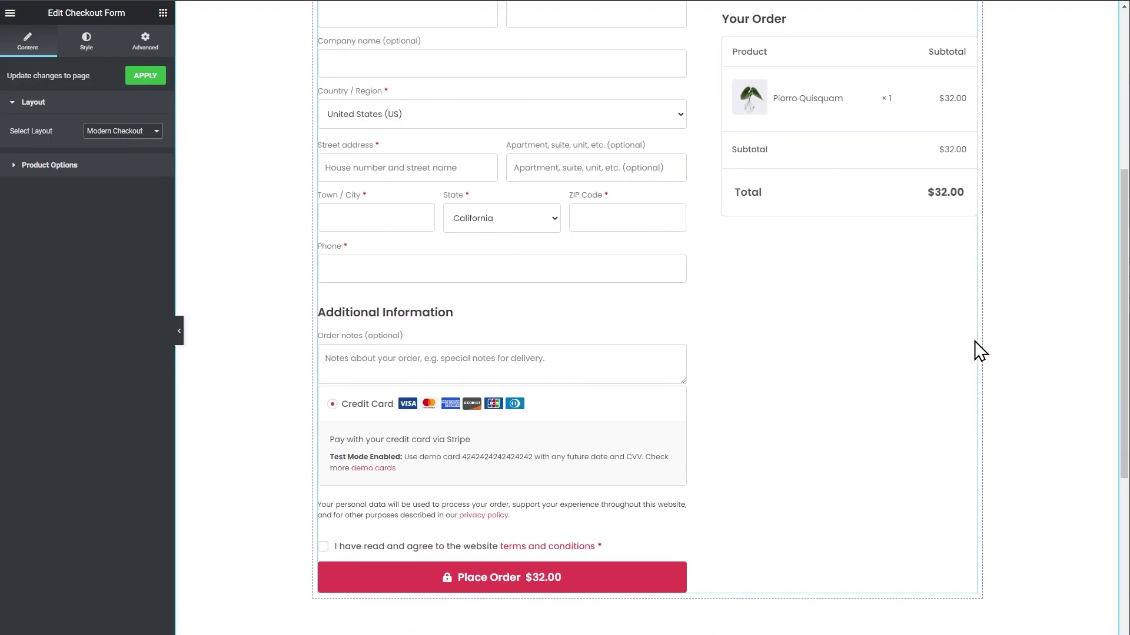
{"action": "scroll", "coordinate": [995, 349], "scroll_direction": "up", "scroll_amount": 3}
{"action": "scroll", "coordinate": [995, 349], "scroll_direction": "up", "scroll_amount": 7}
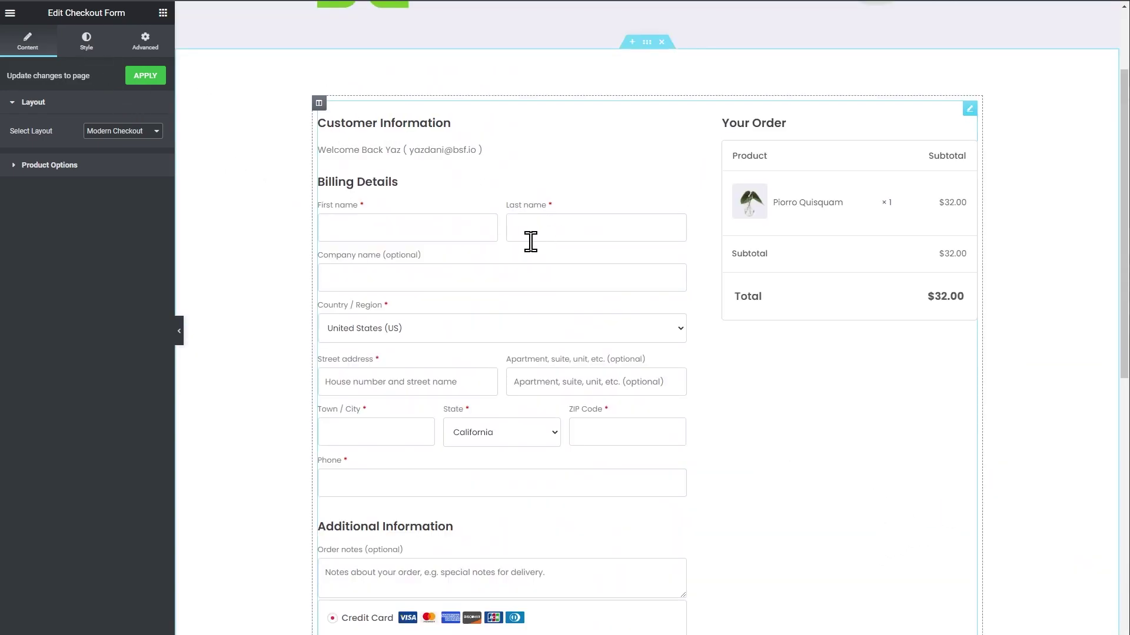
{"action": "scroll", "coordinate": [589, 265], "scroll_direction": "up", "scroll_amount": 2}
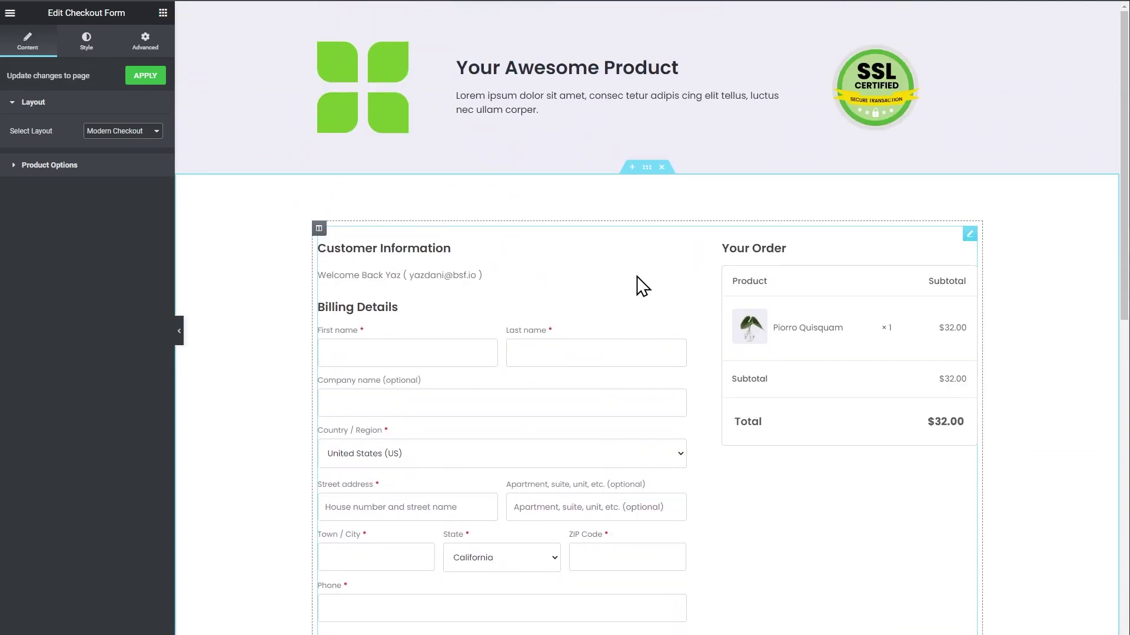
In the Style tab, set Primary Color to the green Accent global colour.
{"action": "left_click", "coordinate": [93, 56]}
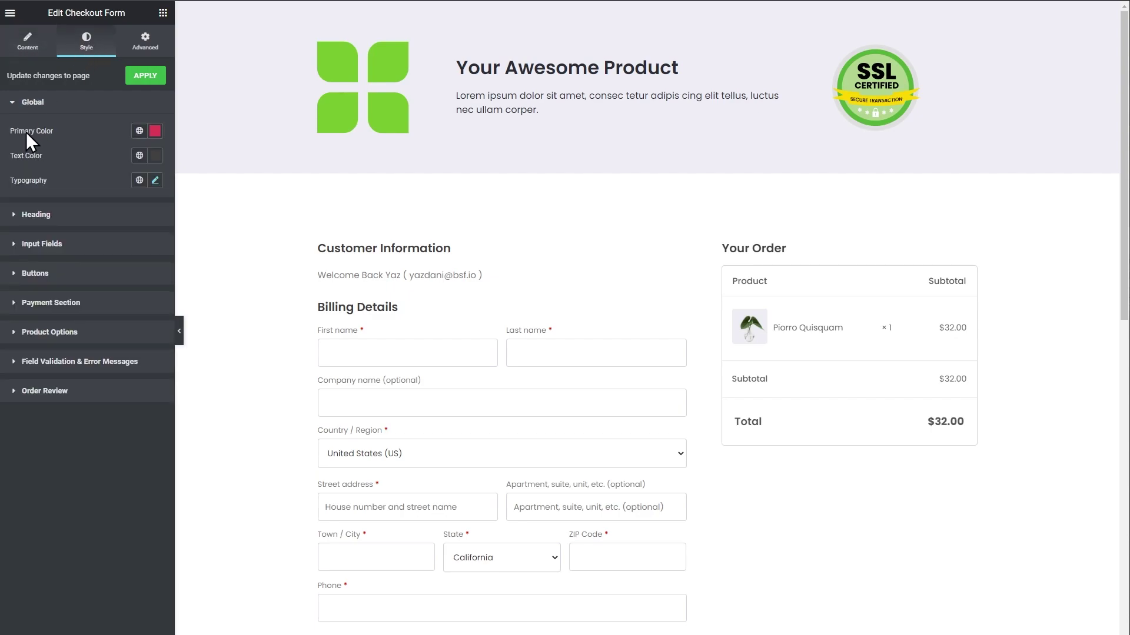
{"action": "left_click", "coordinate": [141, 154]}
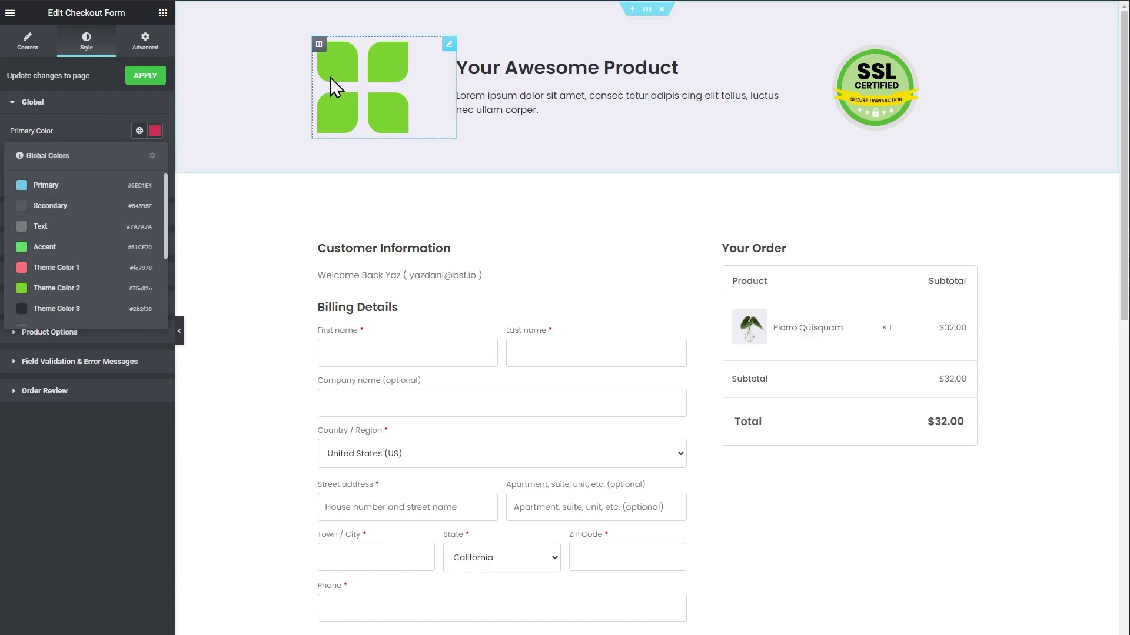
{"action": "left_click", "coordinate": [65, 248]}
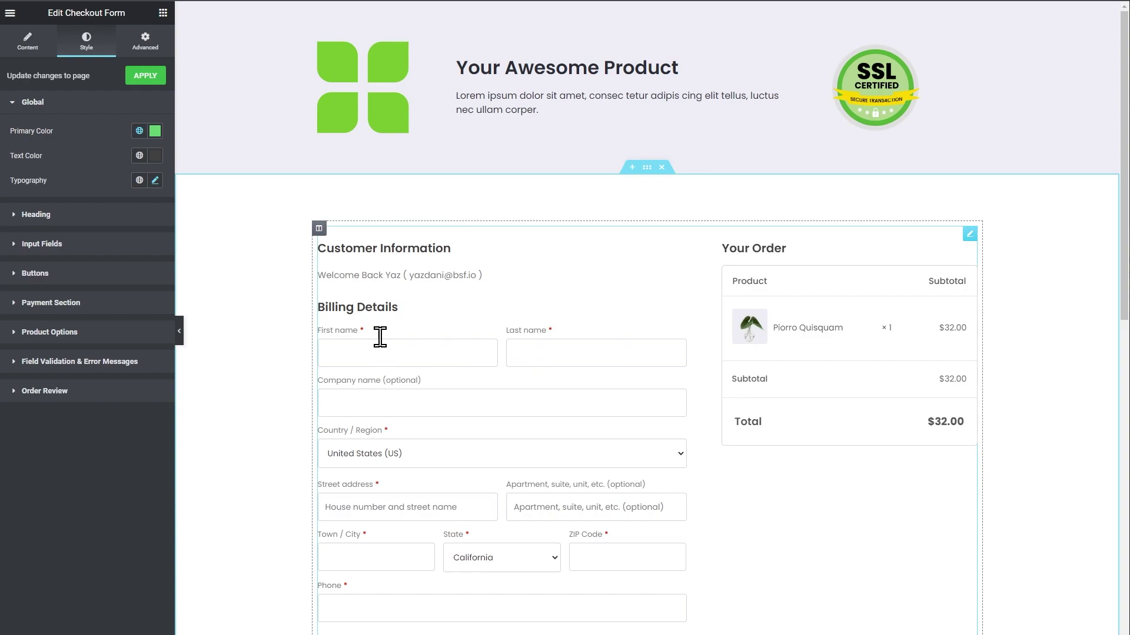
Check the focus colour on the First name, Last name, Company and Street address fields, then expand Input Fields.
{"action": "left_click", "coordinate": [427, 359]}
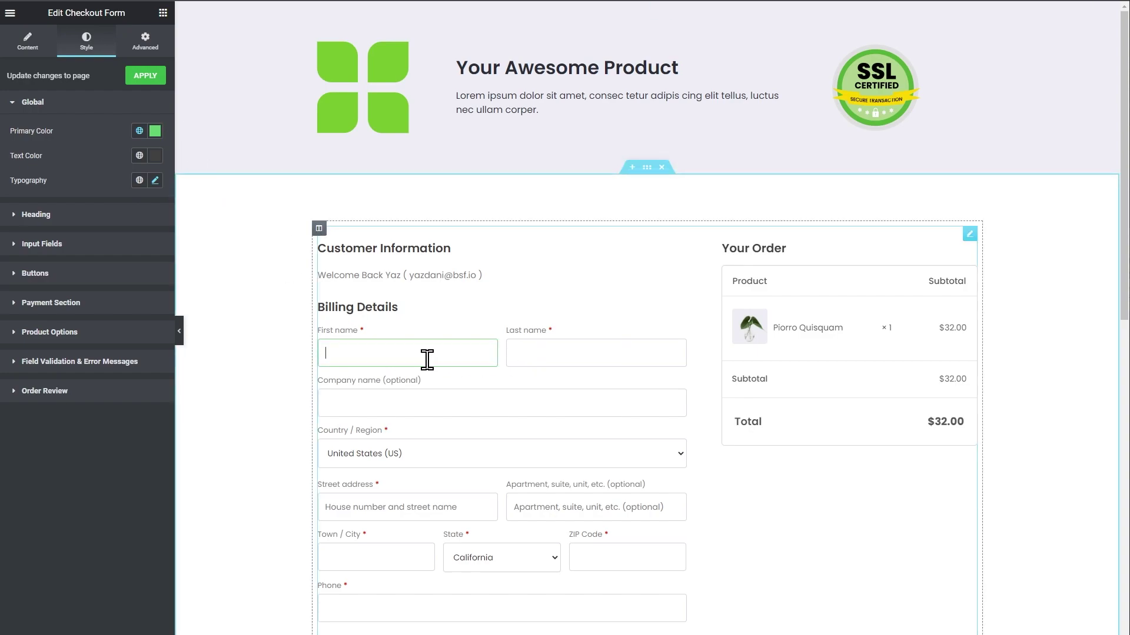
{"action": "left_click", "coordinate": [557, 360]}
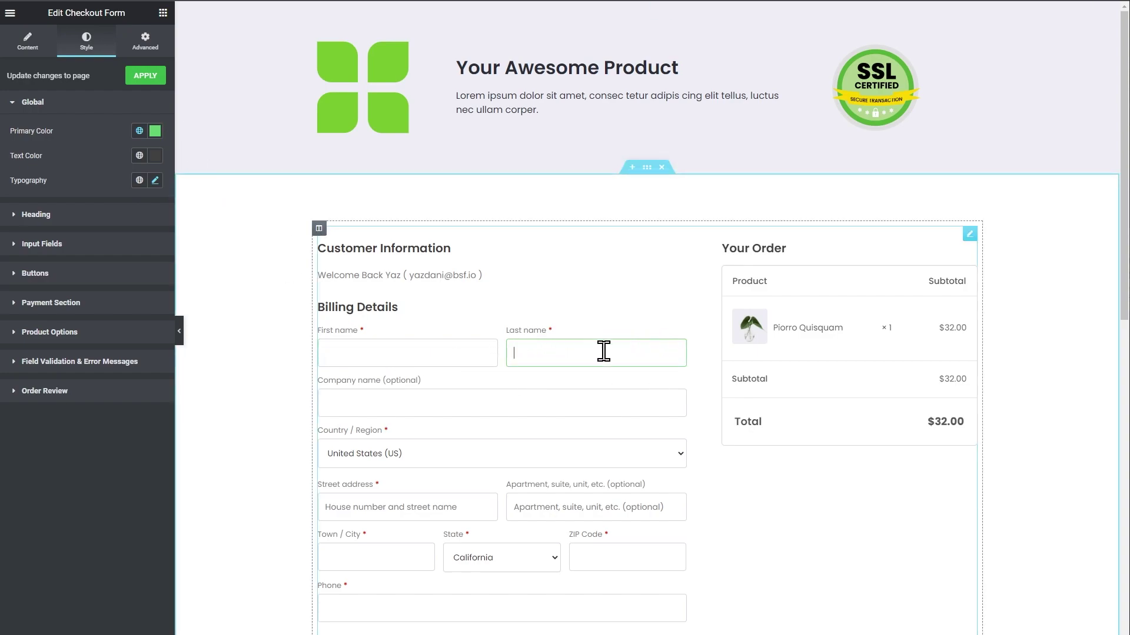
{"action": "left_click", "coordinate": [500, 406]}
{"action": "left_click", "coordinate": [404, 505]}
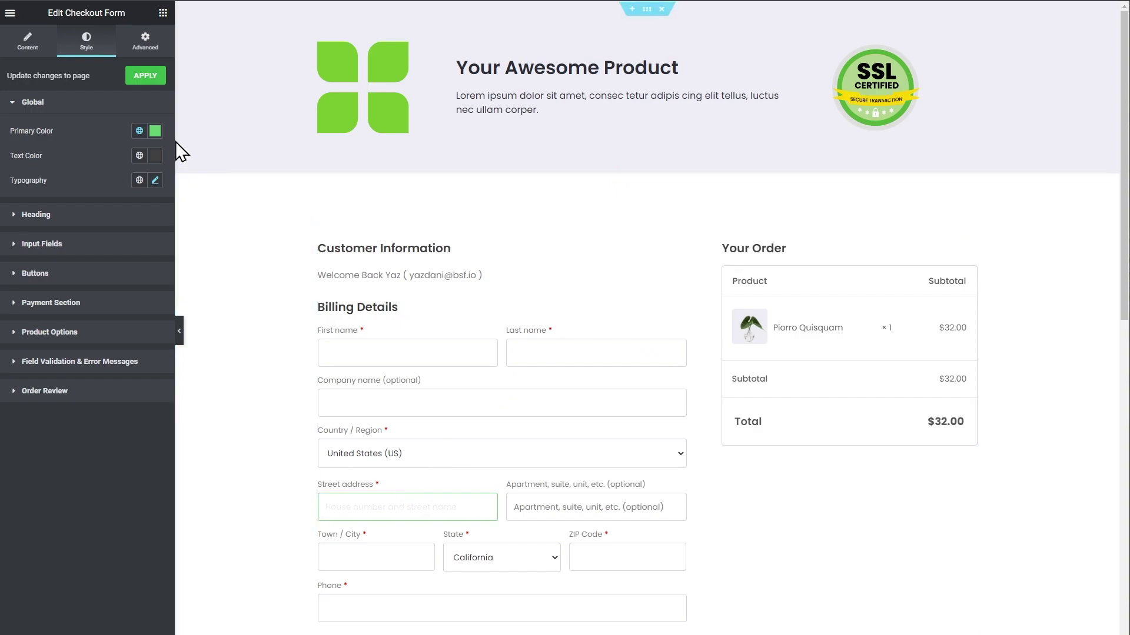
{"action": "left_click", "coordinate": [247, 270]}
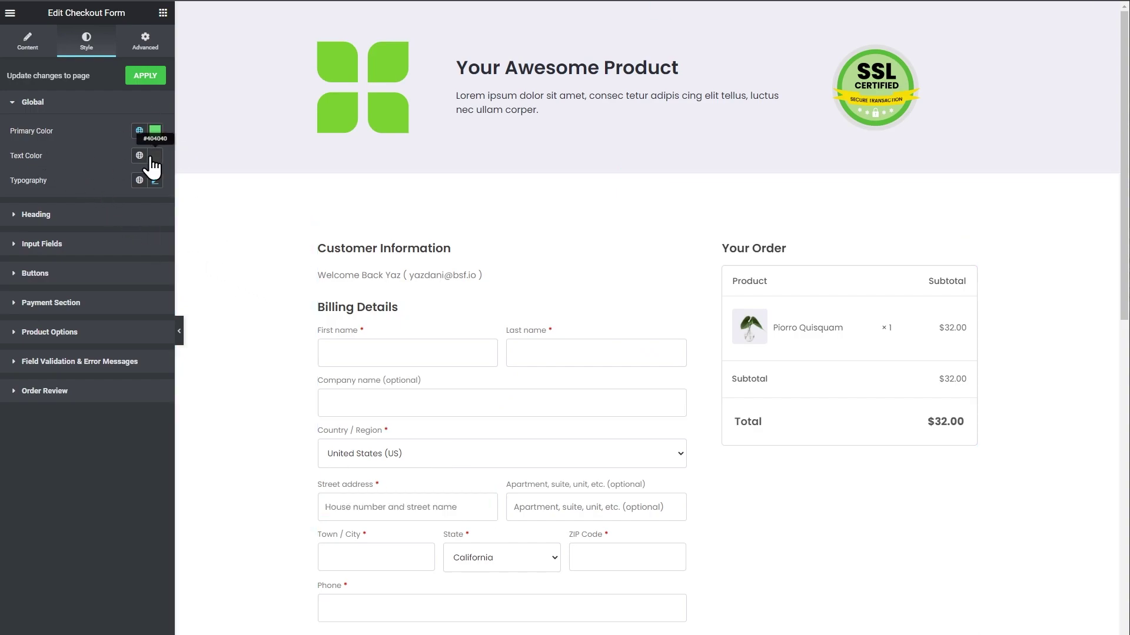
{"action": "left_click", "coordinate": [63, 245]}
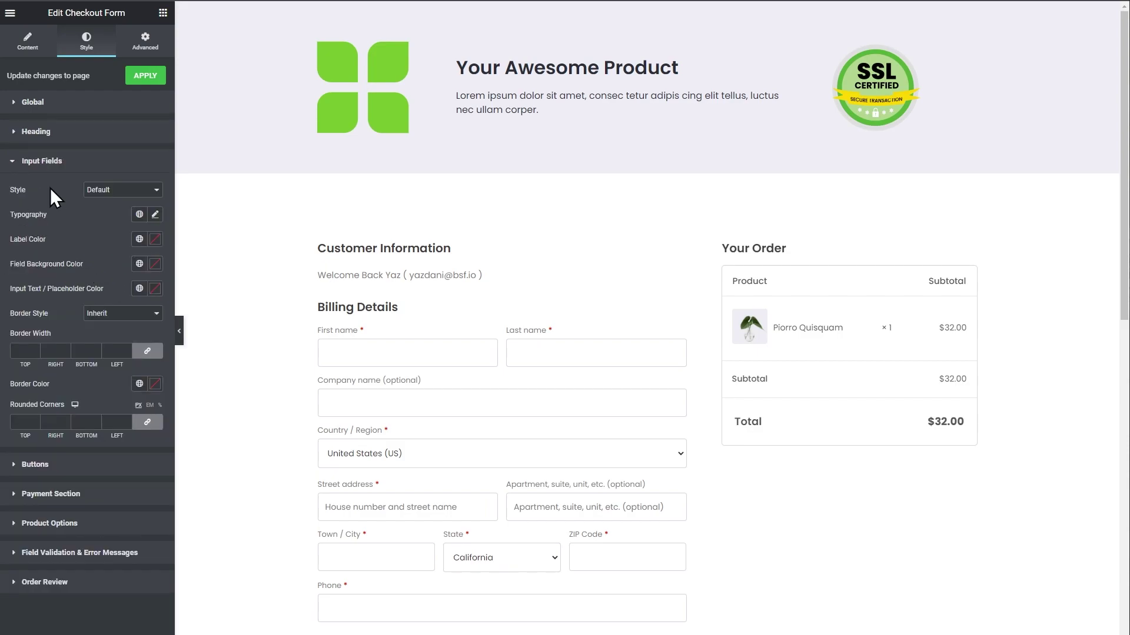
Compare the Modern Labels and Default field styles, settling on Modern Labels for the input fields.
{"action": "left_click", "coordinate": [111, 192]}
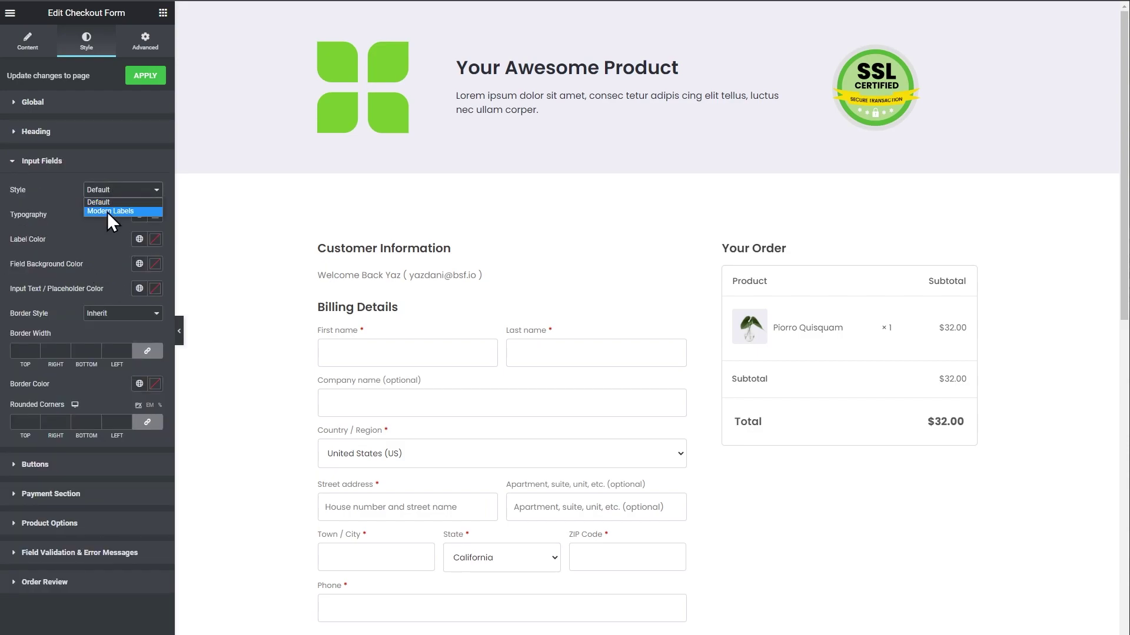
{"action": "left_click", "coordinate": [107, 212]}
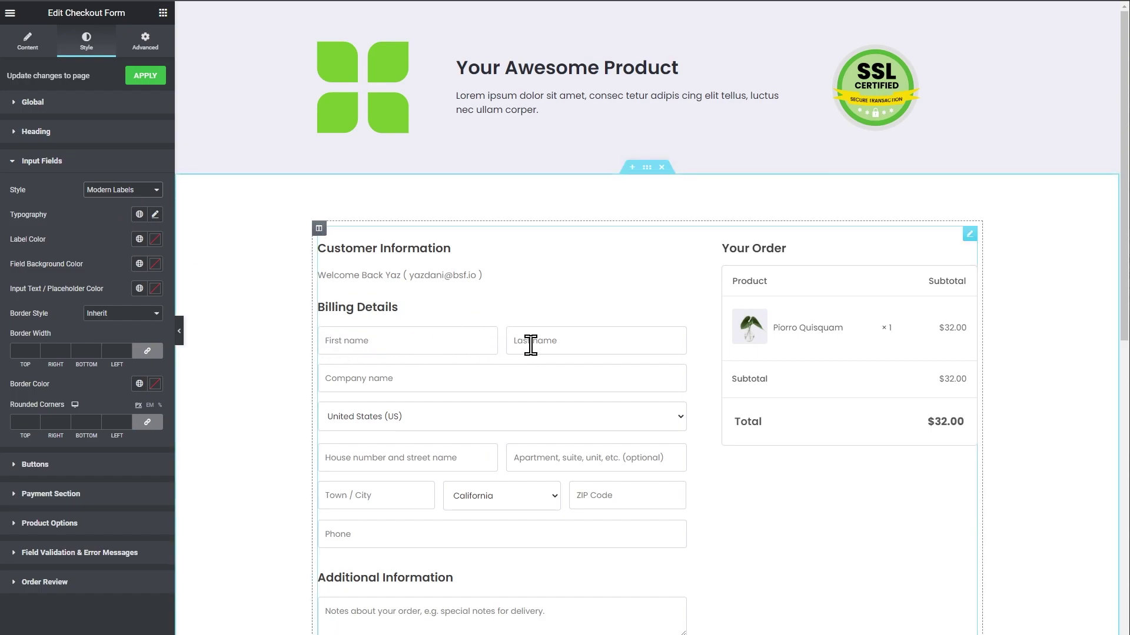
{"action": "left_click", "coordinate": [127, 197]}
{"action": "left_click", "coordinate": [117, 203]}
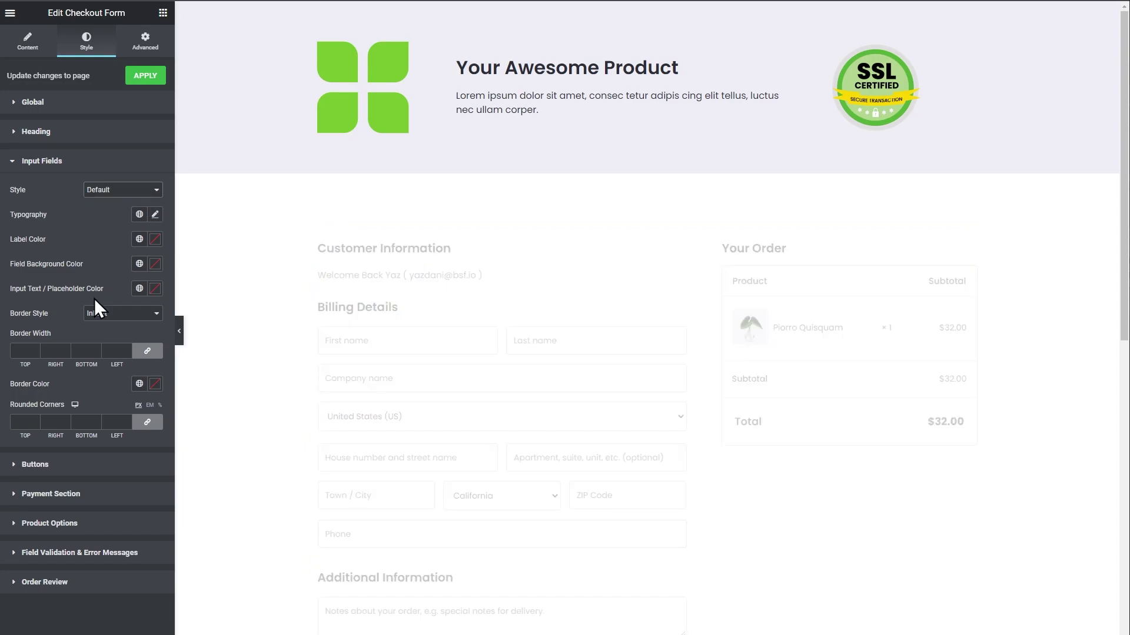
{"action": "left_click", "coordinate": [100, 189]}
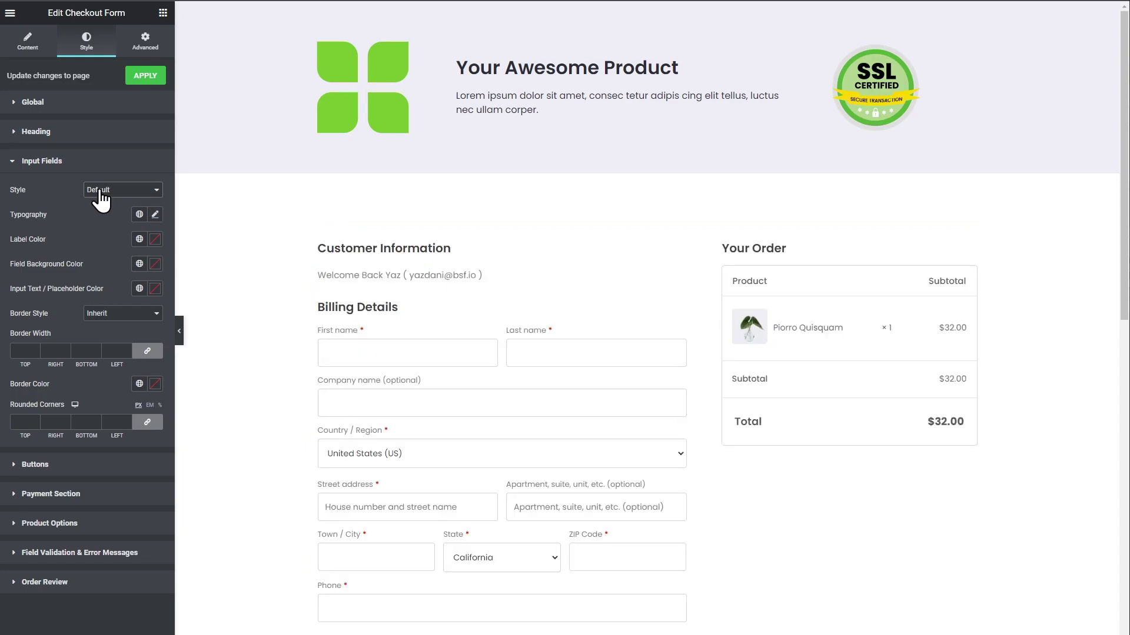
{"action": "left_click", "coordinate": [106, 216]}
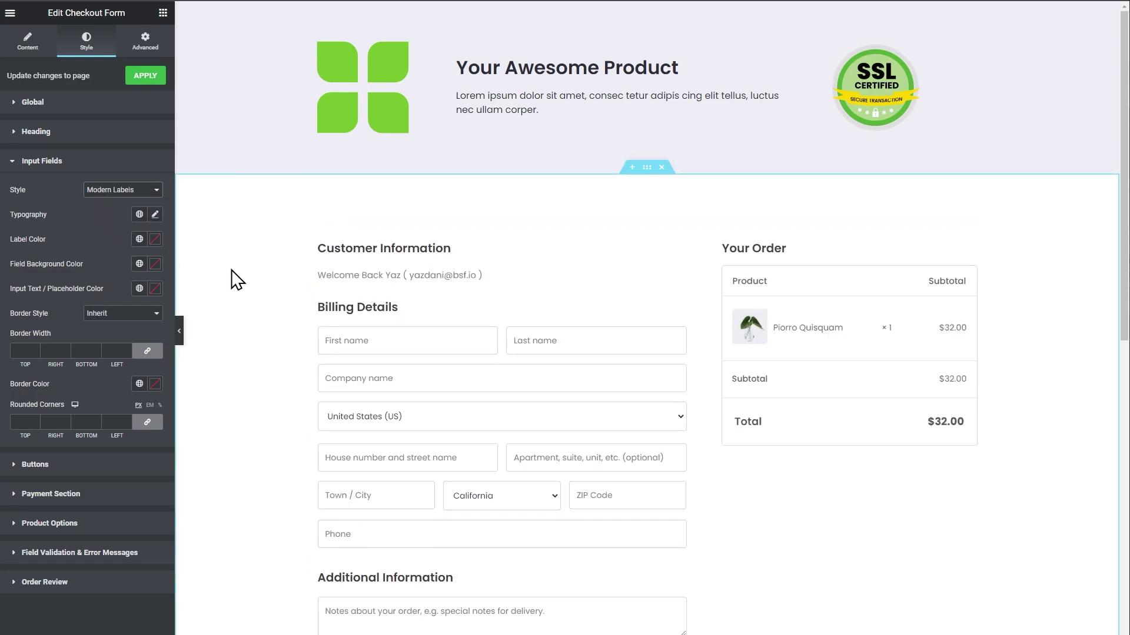
{"action": "scroll", "coordinate": [693, 522], "scroll_direction": "down", "scroll_amount": 2}
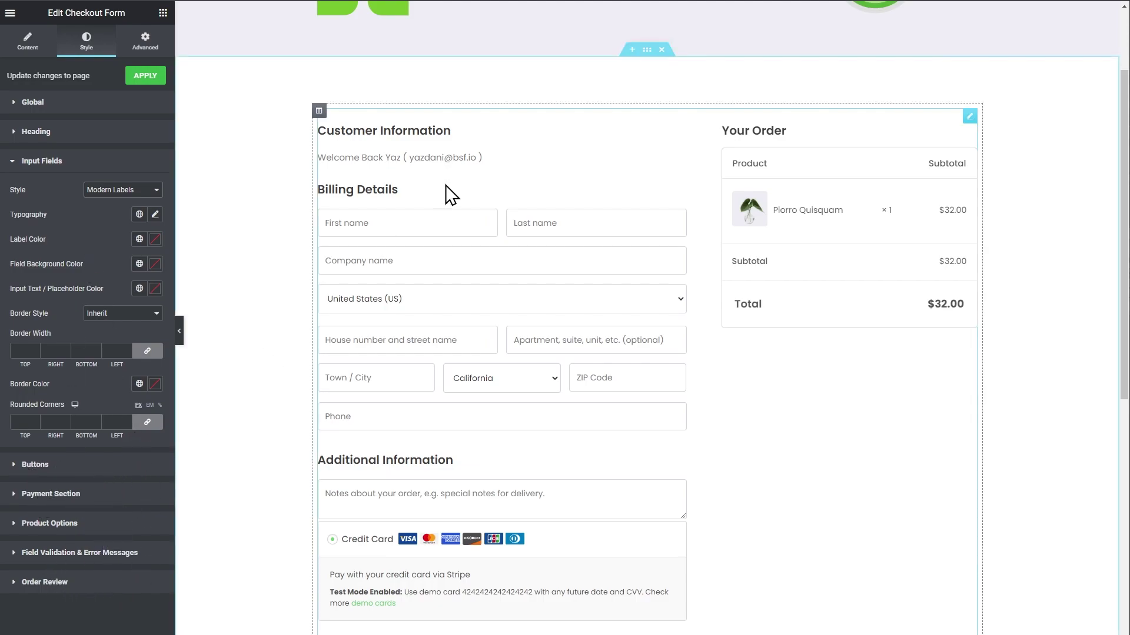
{"action": "scroll", "coordinate": [560, 313], "scroll_direction": "down", "scroll_amount": 3}
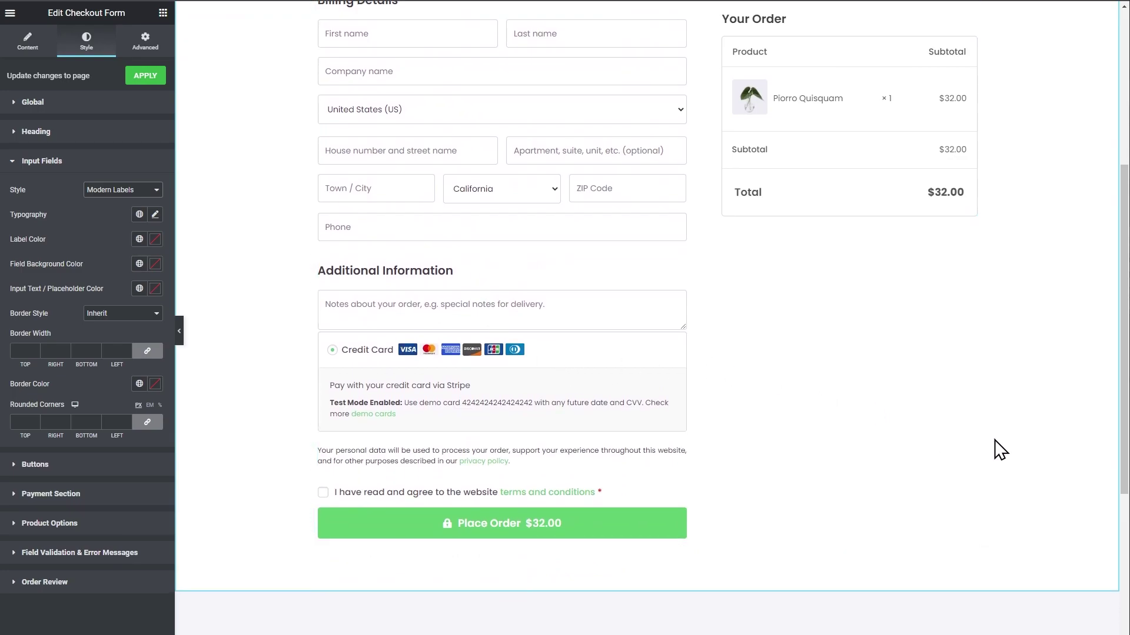
{"action": "scroll", "coordinate": [1000, 447], "scroll_direction": "up", "scroll_amount": 5}
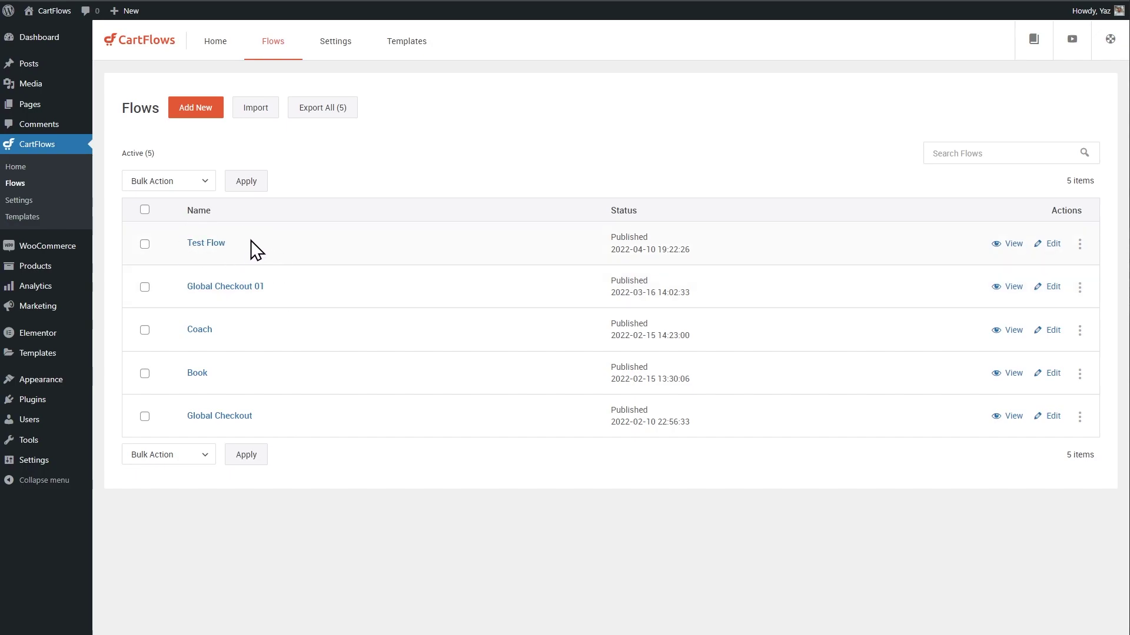
Open the Store Checkout Clone step in Global Checkout 01 and show its Form Fields tab.
{"action": "left_click", "coordinate": [234, 283]}
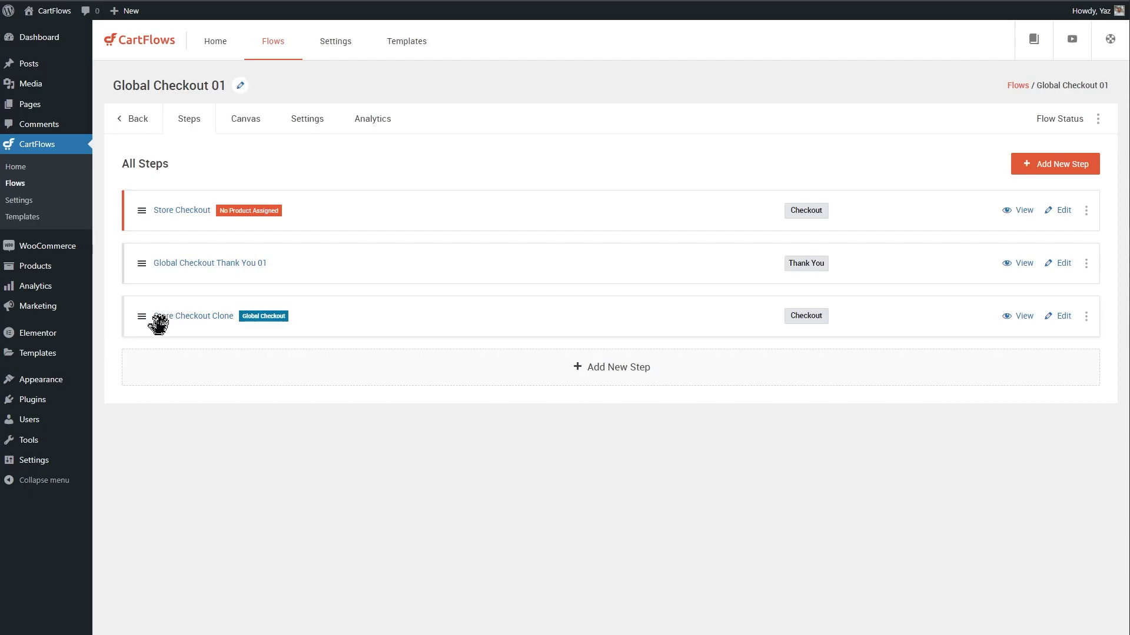
{"action": "left_click", "coordinate": [205, 317]}
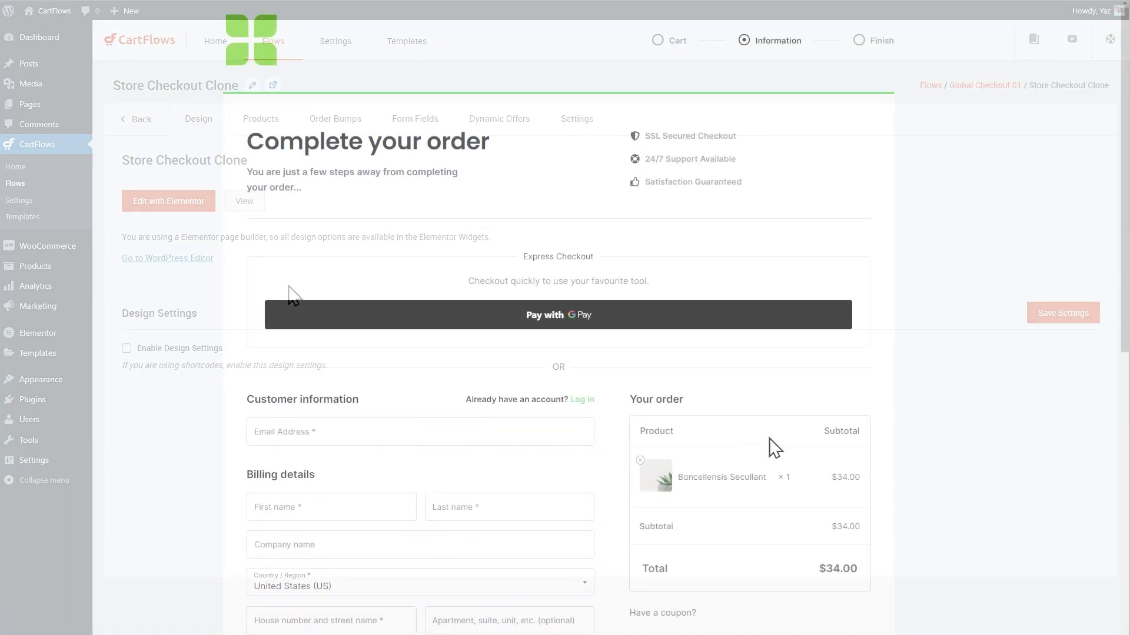
{"action": "scroll", "coordinate": [937, 433], "scroll_direction": "down", "scroll_amount": 3}
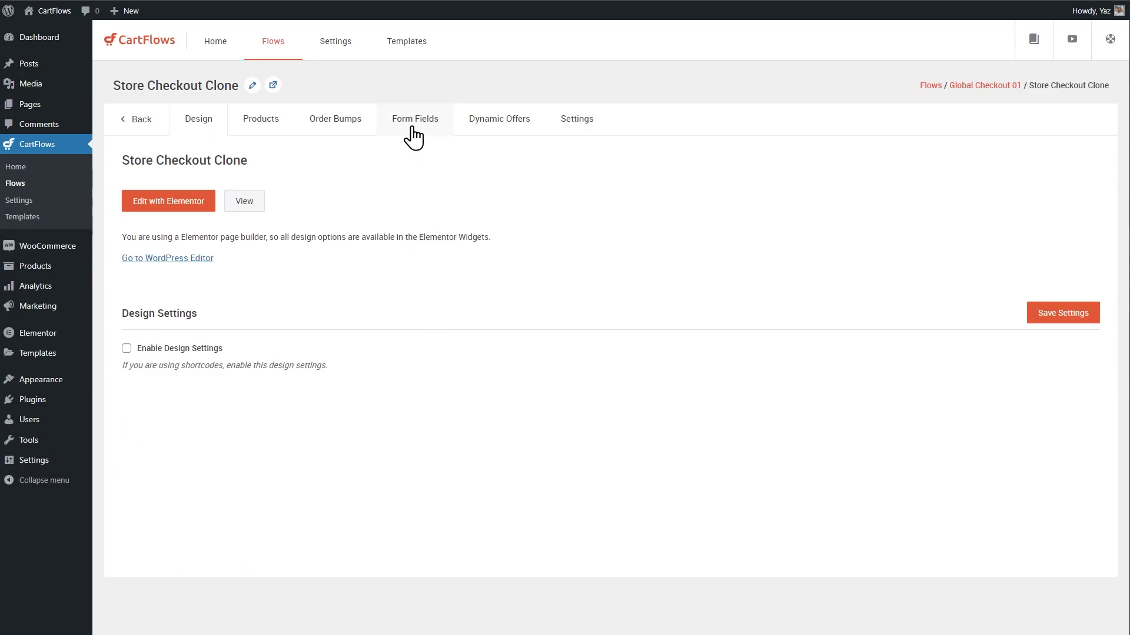
{"action": "left_click", "coordinate": [433, 125]}
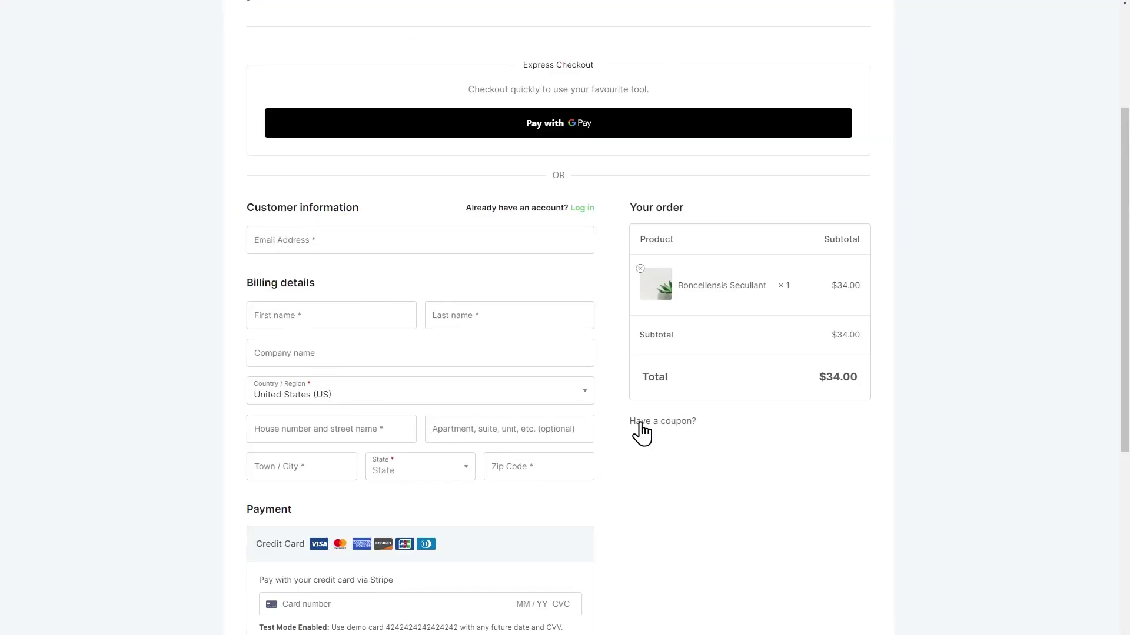
{"action": "left_click", "coordinate": [677, 434]}
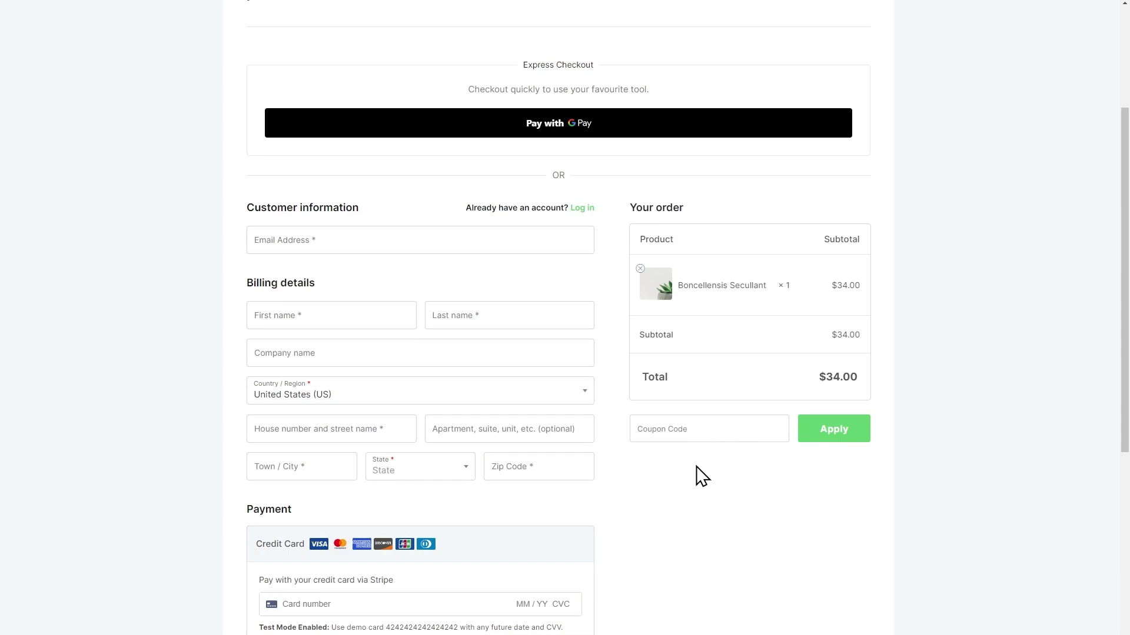
{"action": "scroll", "coordinate": [696, 467], "scroll_direction": "up", "scroll_amount": 3}
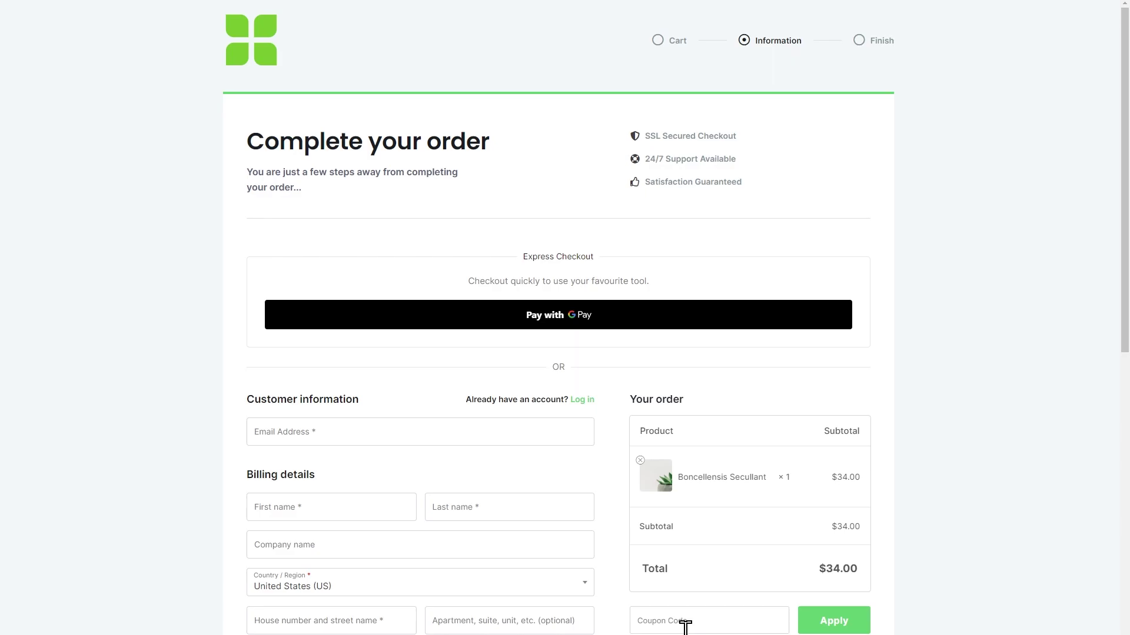
{"action": "scroll", "coordinate": [686, 623], "scroll_direction": "down", "scroll_amount": 1}
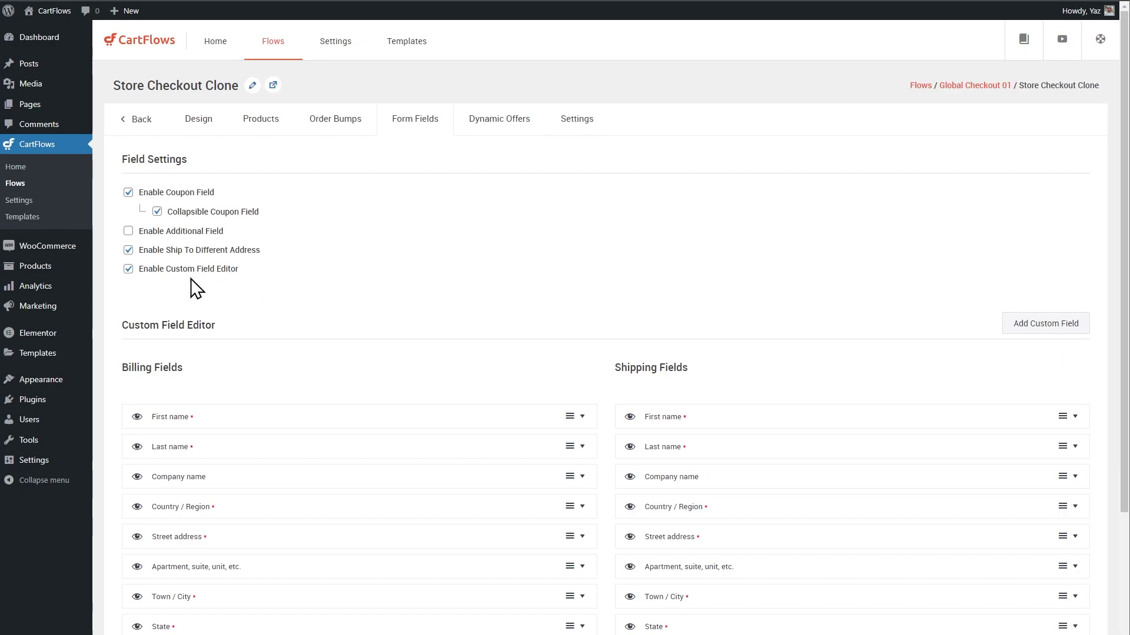
Toggle Enable Custom Field Editor off and back on, then hide the billing Phone field.
{"action": "left_click", "coordinate": [128, 269]}
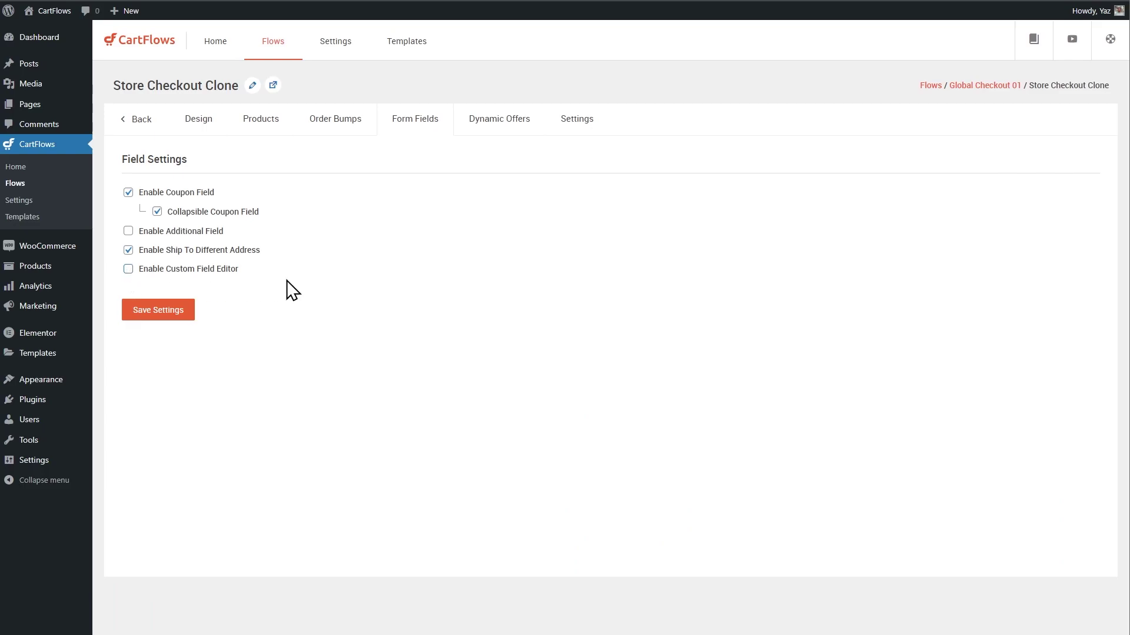
{"action": "left_click", "coordinate": [129, 269]}
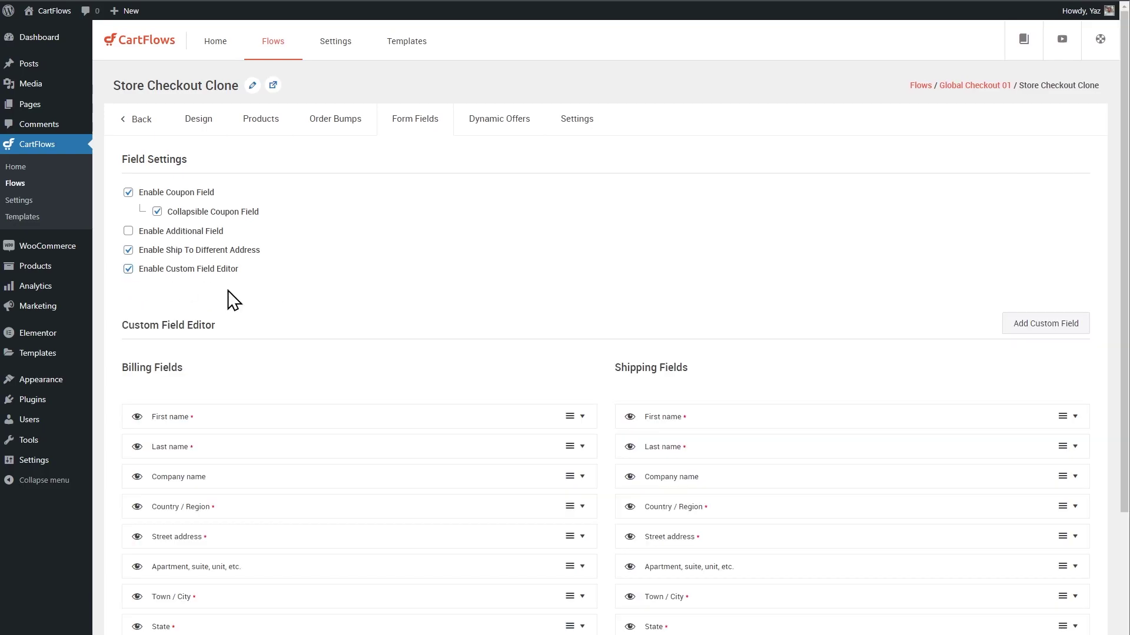
{"action": "scroll", "coordinate": [330, 302], "scroll_direction": "down", "scroll_amount": 3}
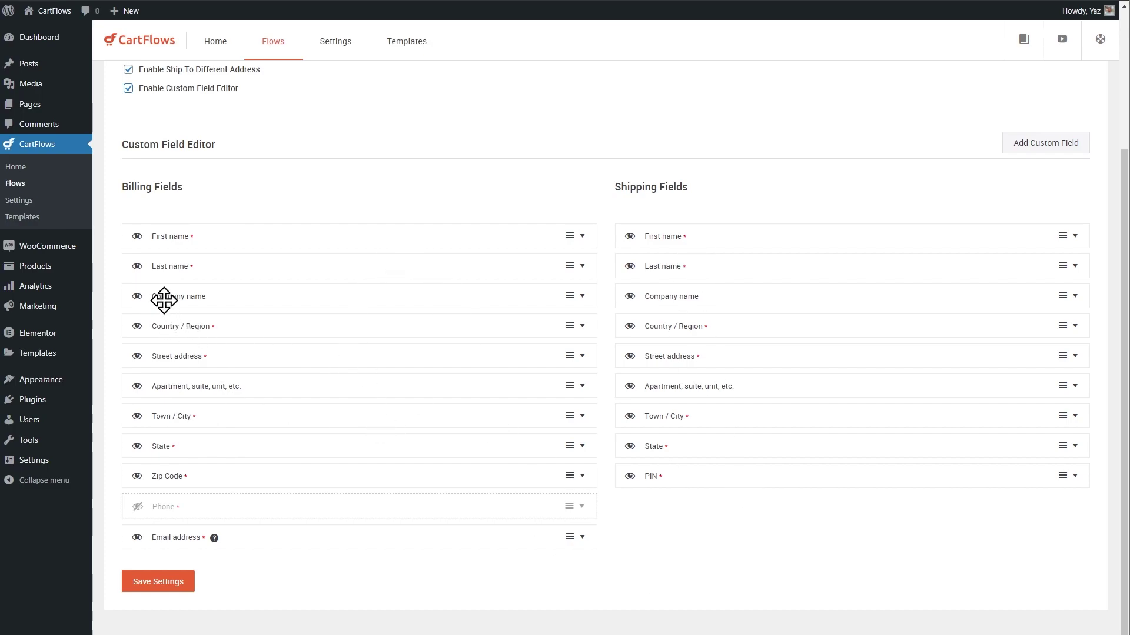
{"action": "left_click", "coordinate": [137, 296]}
Save the custom checkout field settings and scroll through the live checkout page.
{"action": "left_click", "coordinate": [170, 582]}
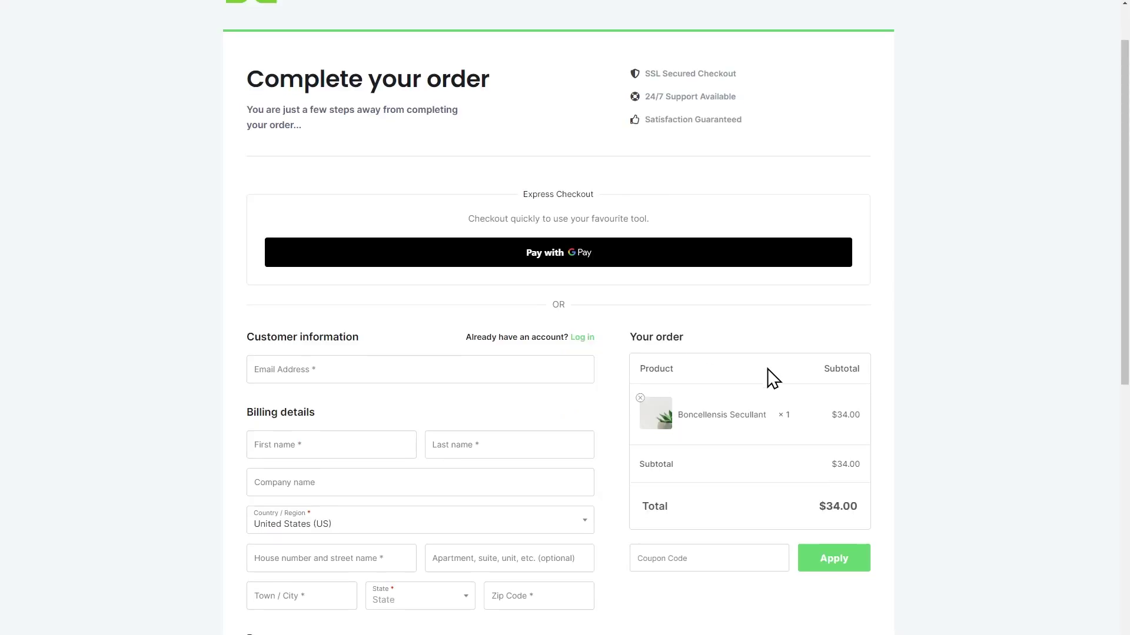
{"action": "scroll", "coordinate": [759, 379], "scroll_direction": "down", "scroll_amount": 3}
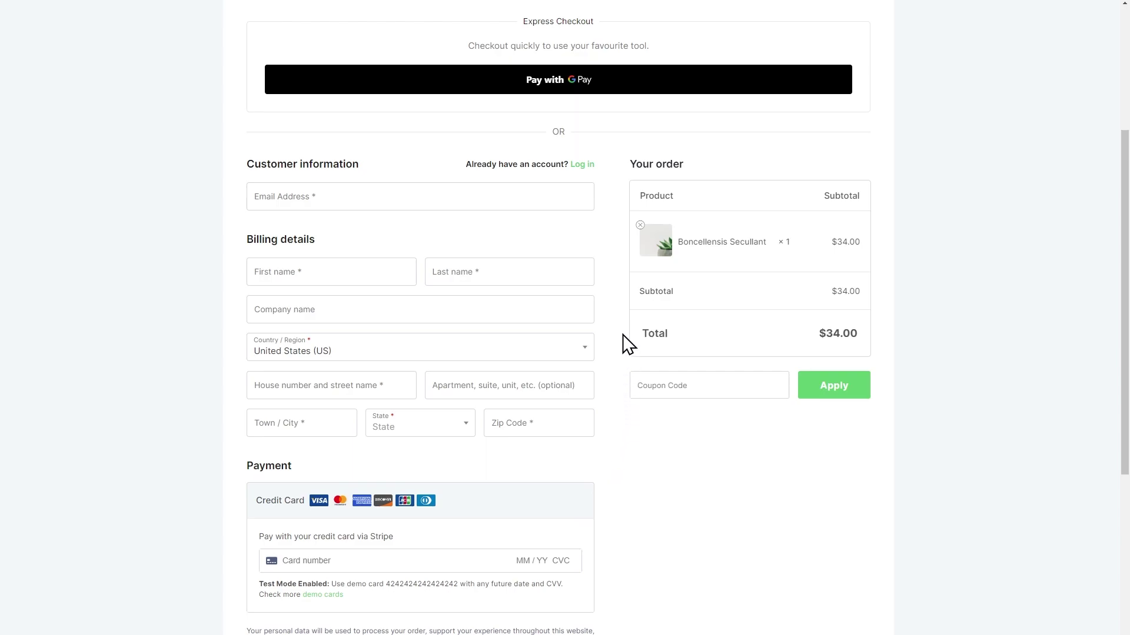
{"action": "scroll", "coordinate": [618, 474], "scroll_direction": "down", "scroll_amount": 2}
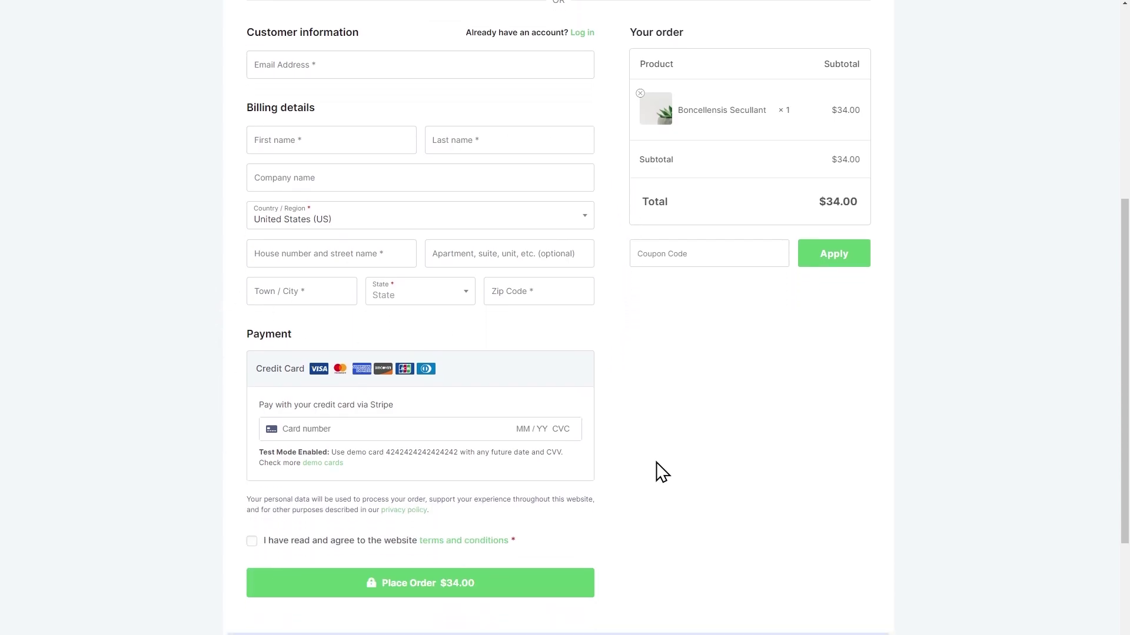
{"action": "scroll", "coordinate": [656, 461], "scroll_direction": "up", "scroll_amount": 5}
{"action": "scroll", "coordinate": [701, 450], "scroll_direction": "down", "scroll_amount": 4}
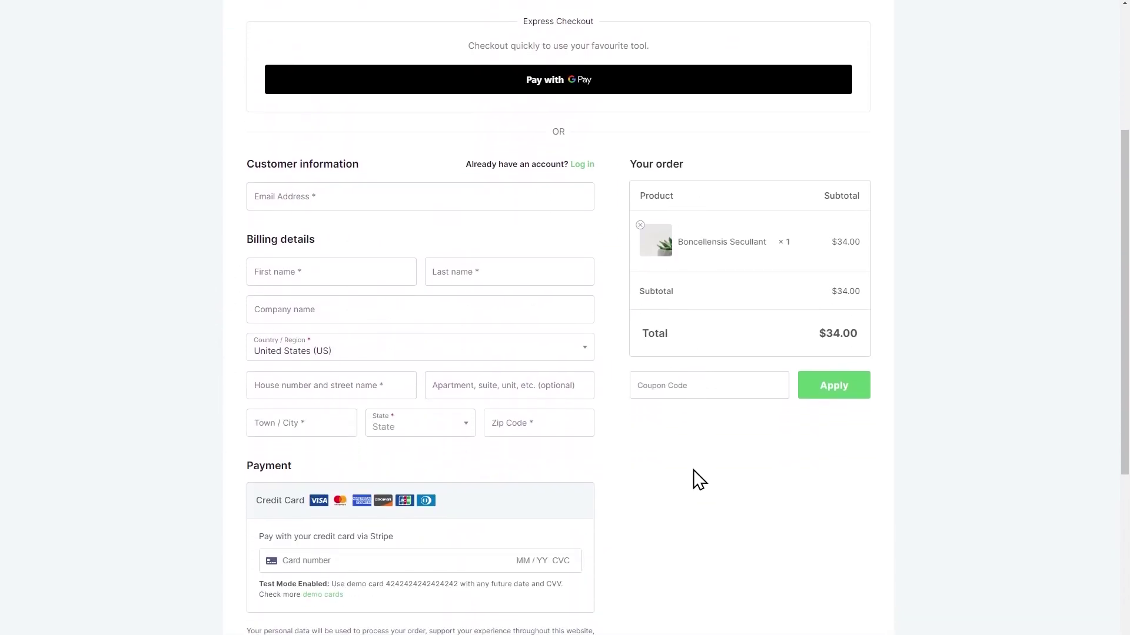
{"action": "scroll", "coordinate": [618, 454], "scroll_direction": "down", "scroll_amount": 3}
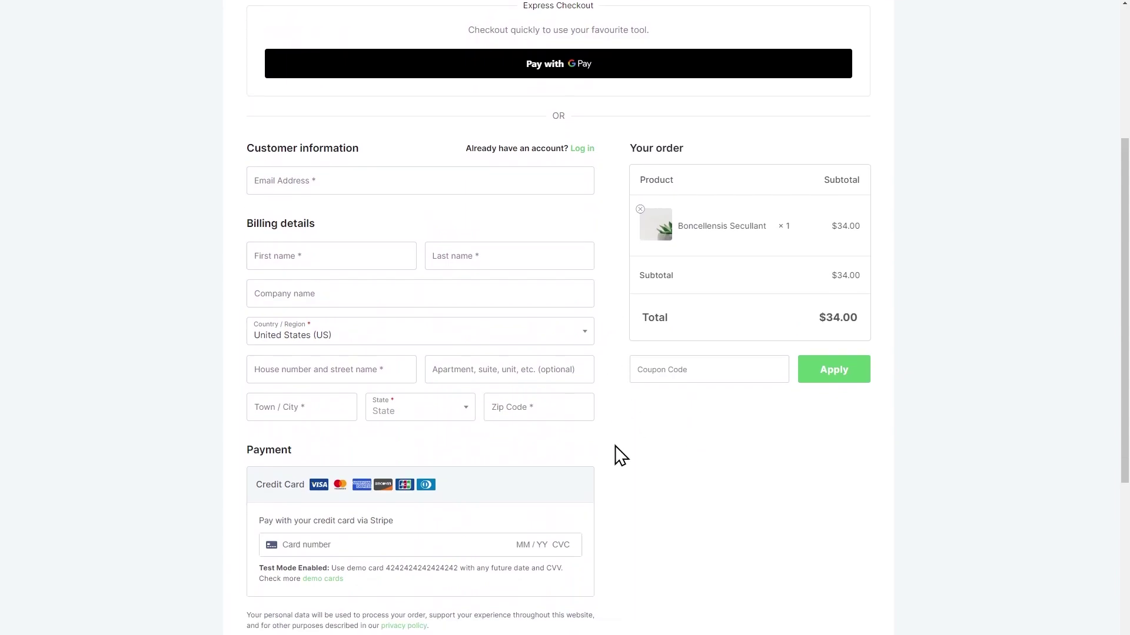
{"action": "scroll", "coordinate": [652, 383], "scroll_direction": "up", "scroll_amount": 2}
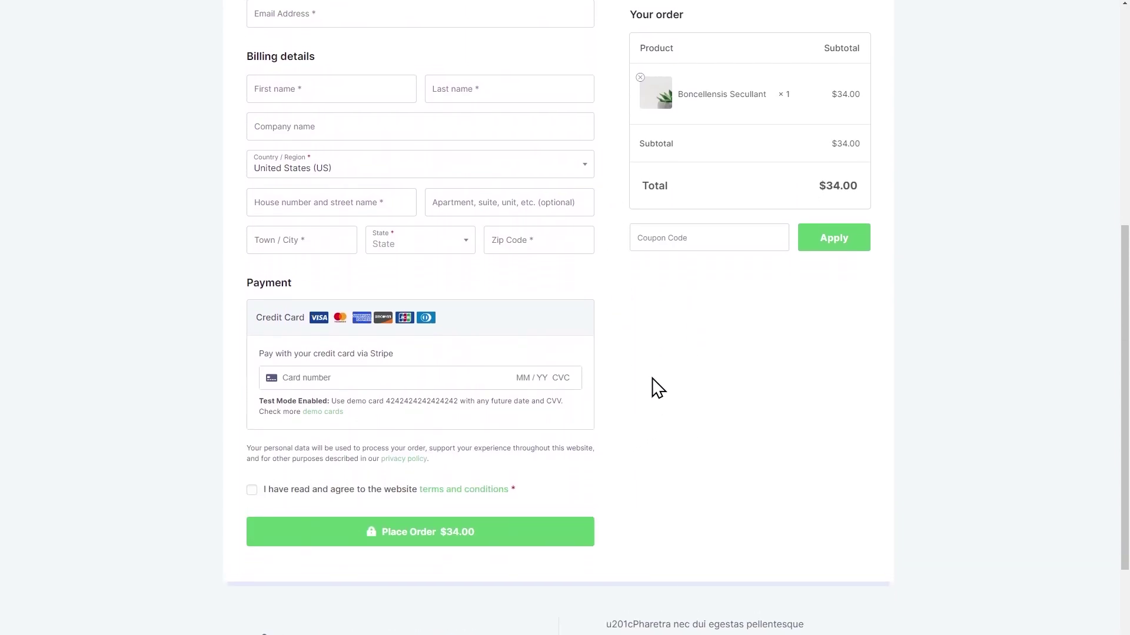
{"action": "scroll", "coordinate": [613, 375], "scroll_direction": "up", "scroll_amount": 2}
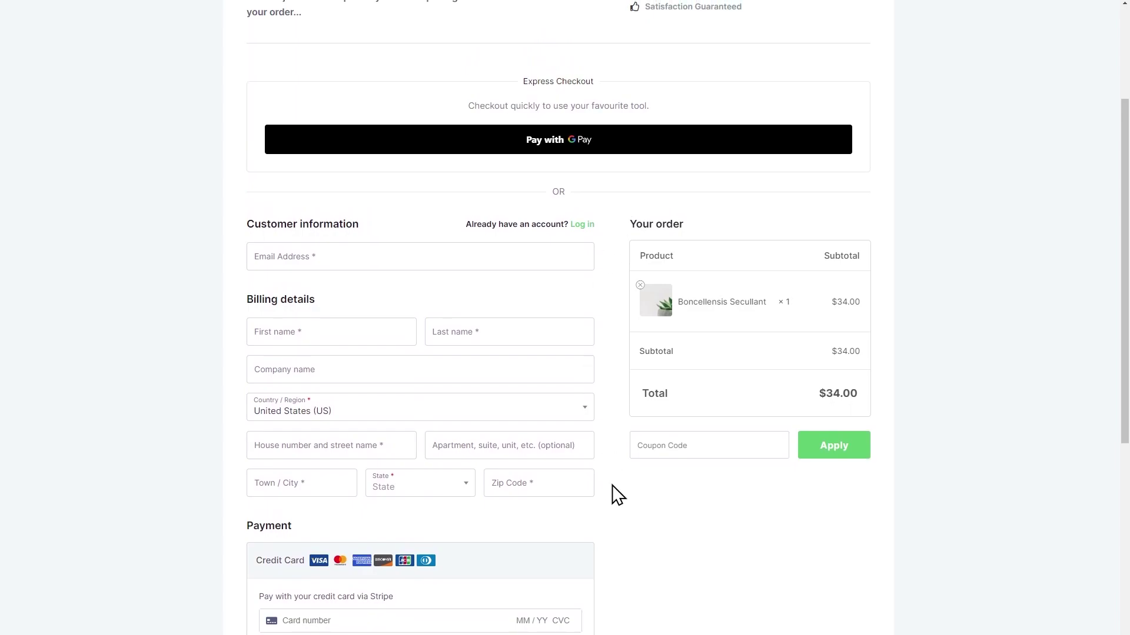
{"action": "scroll", "coordinate": [612, 484], "scroll_direction": "up", "scroll_amount": 3}
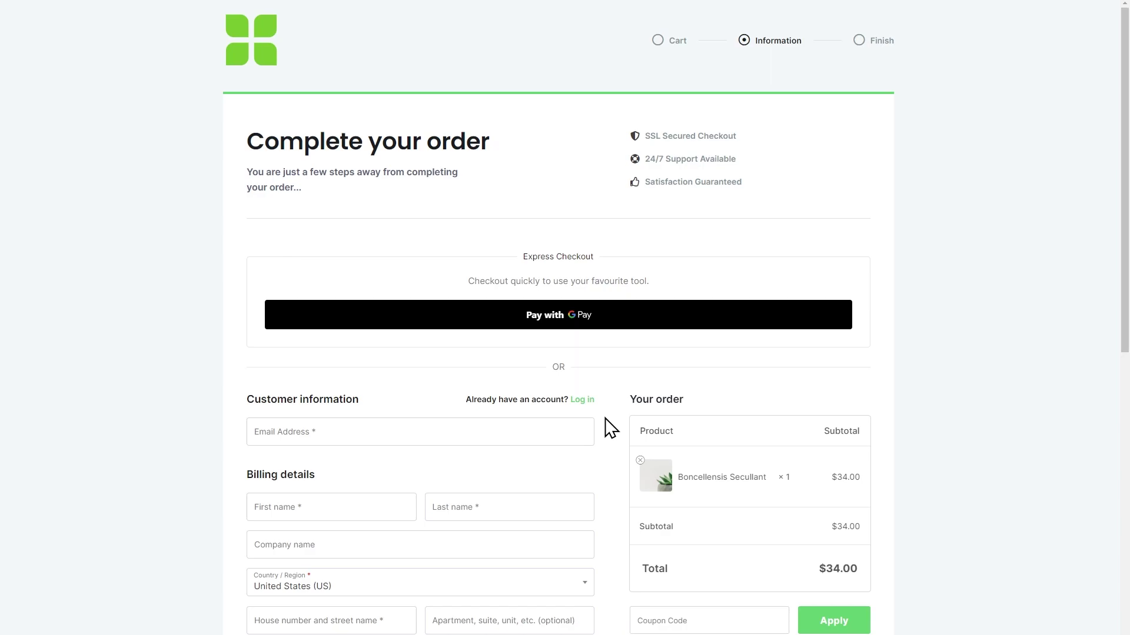
{"action": "scroll", "coordinate": [606, 433], "scroll_direction": "down", "scroll_amount": 4}
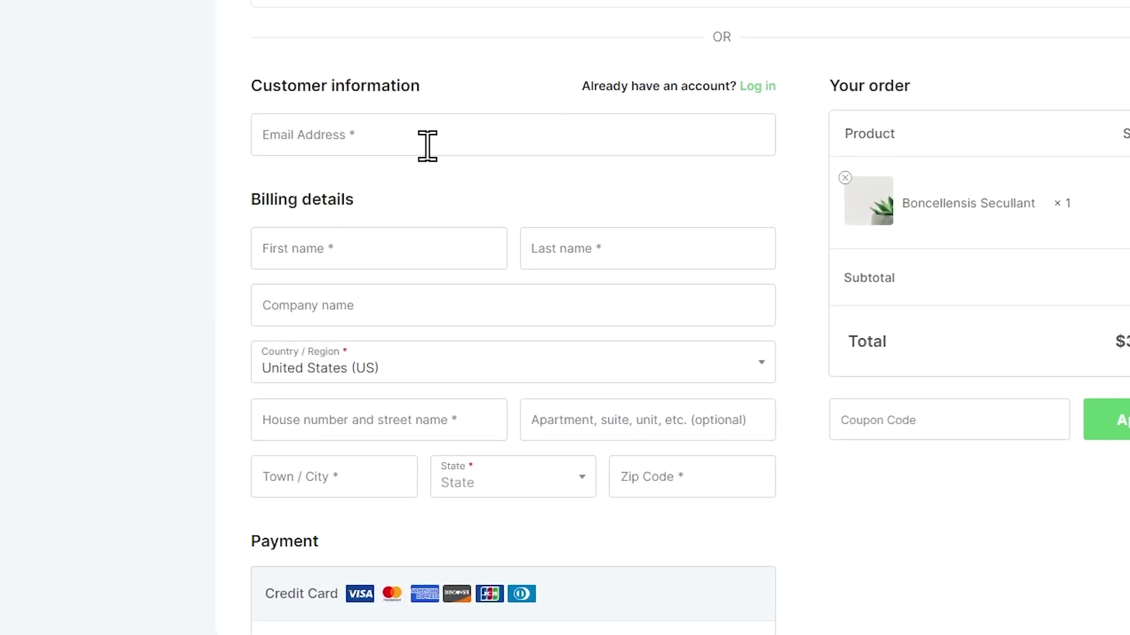
Test the Email field with an invalid entry, a new address, then an already registered email.
{"action": "left_click", "coordinate": [427, 146]}
{"action": "type", "text": "bsfyaz"}
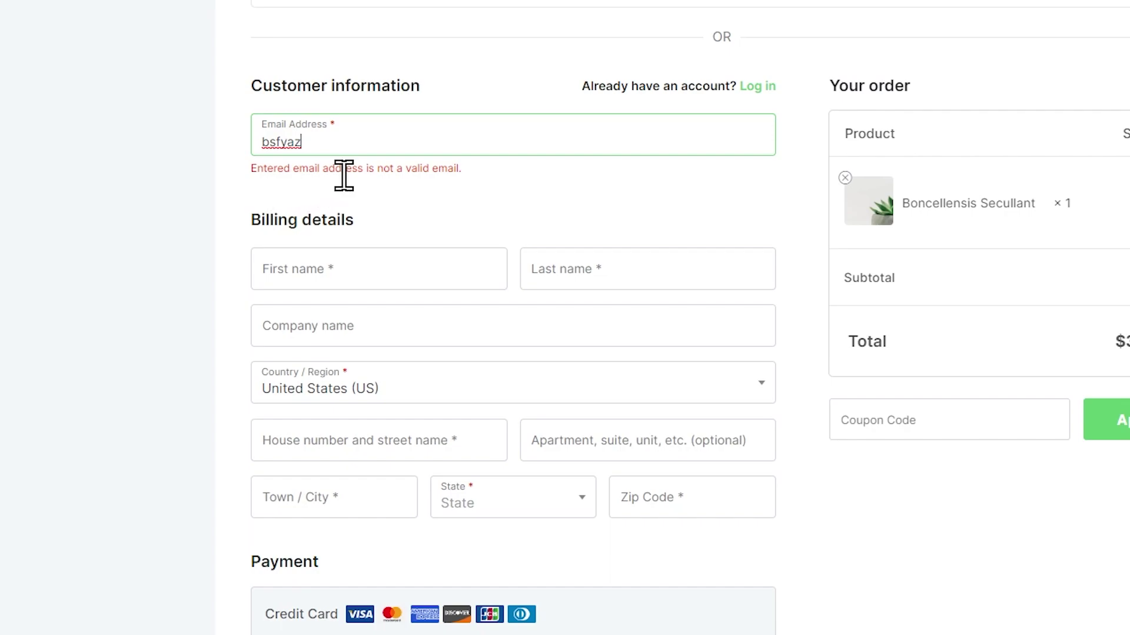
{"action": "key", "text": "ctrl+a"}
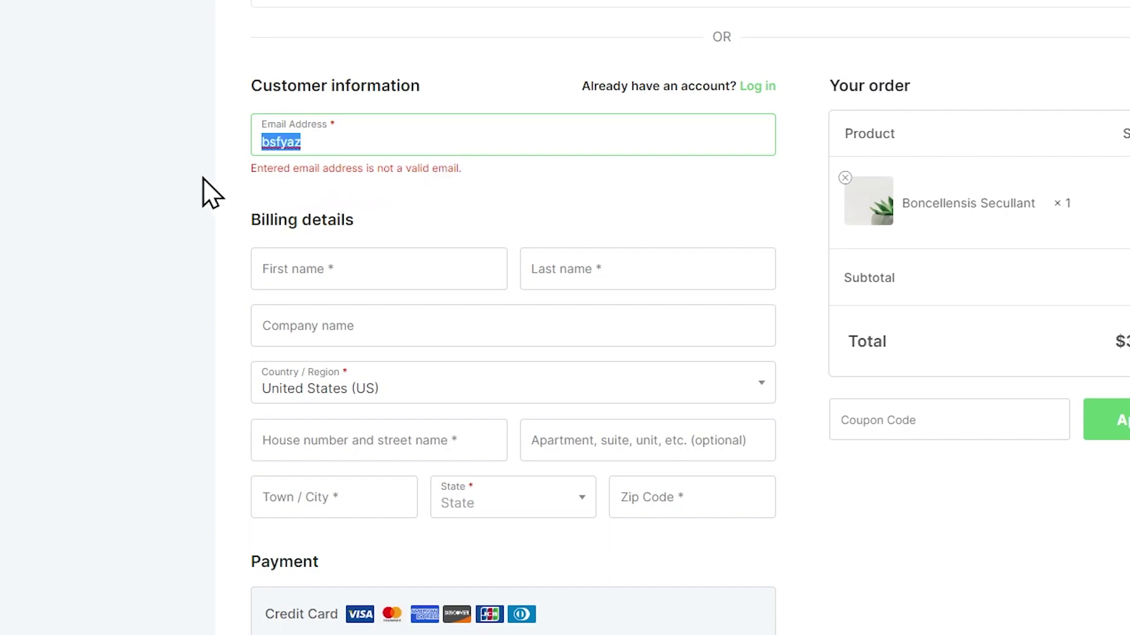
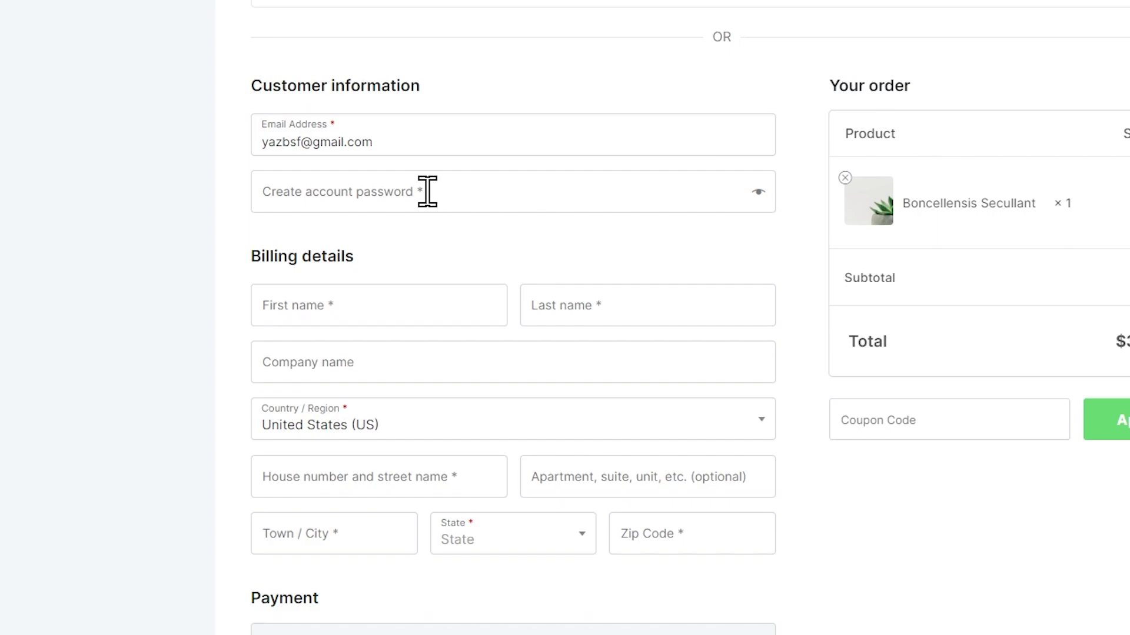
{"action": "left_click_drag", "start_coordinate": [396, 144], "coordinate": [252, 142]}
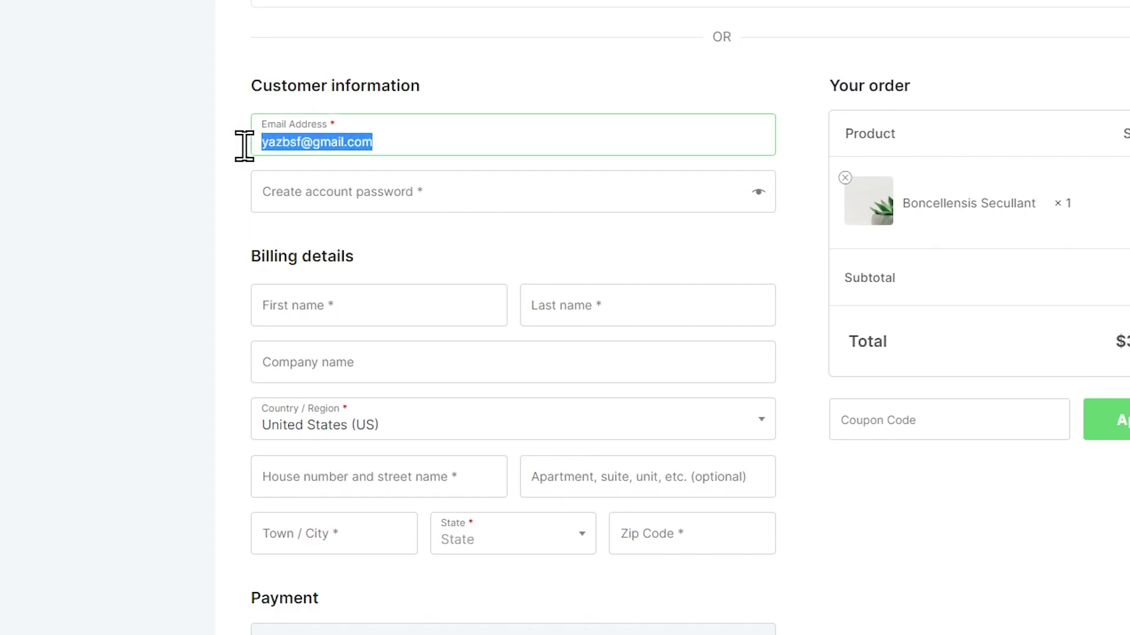
{"action": "key", "text": "ctrl+v"}
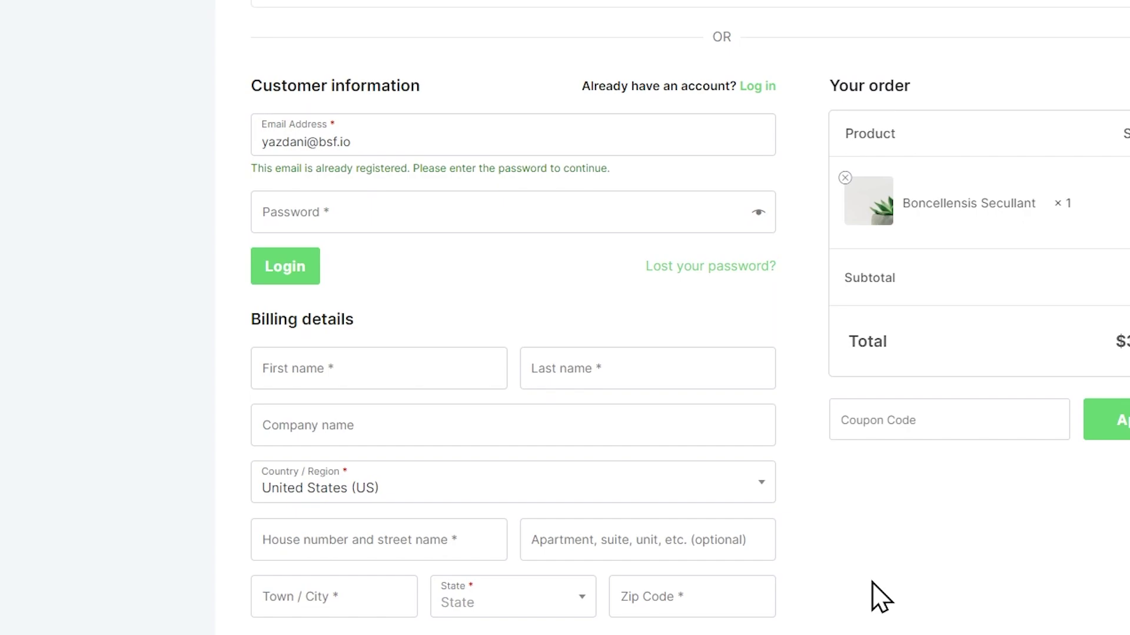
{"action": "scroll", "coordinate": [881, 597], "scroll_direction": "down", "scroll_amount": 5}
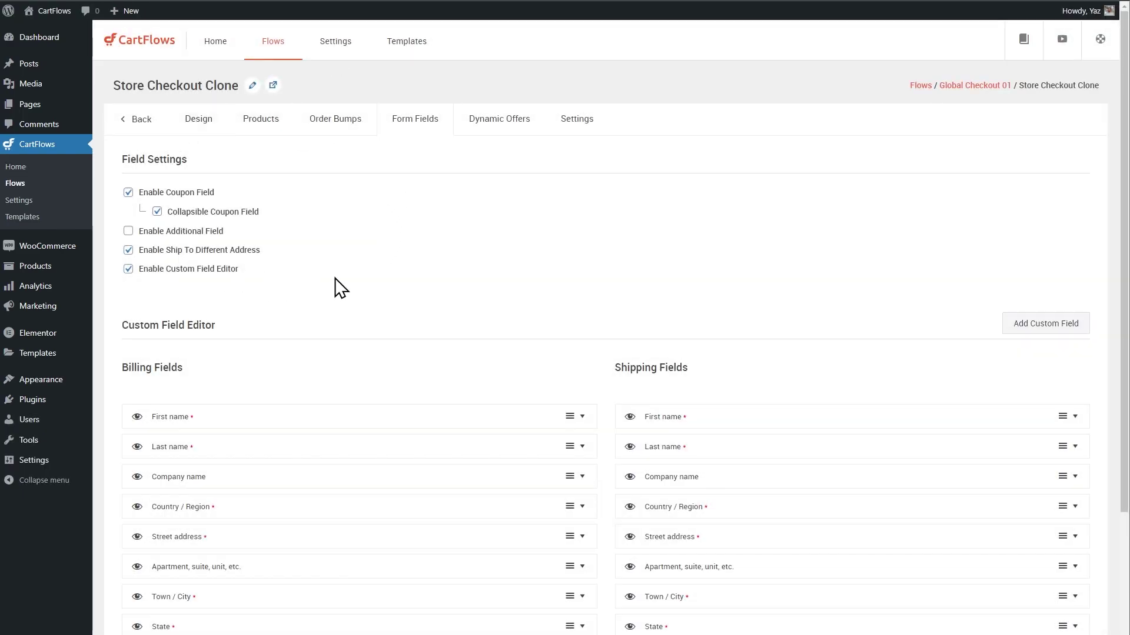
In the Store Checkout Clone's Checkout Settings, turn on Enable Price Display.
{"action": "left_click", "coordinate": [576, 123]}
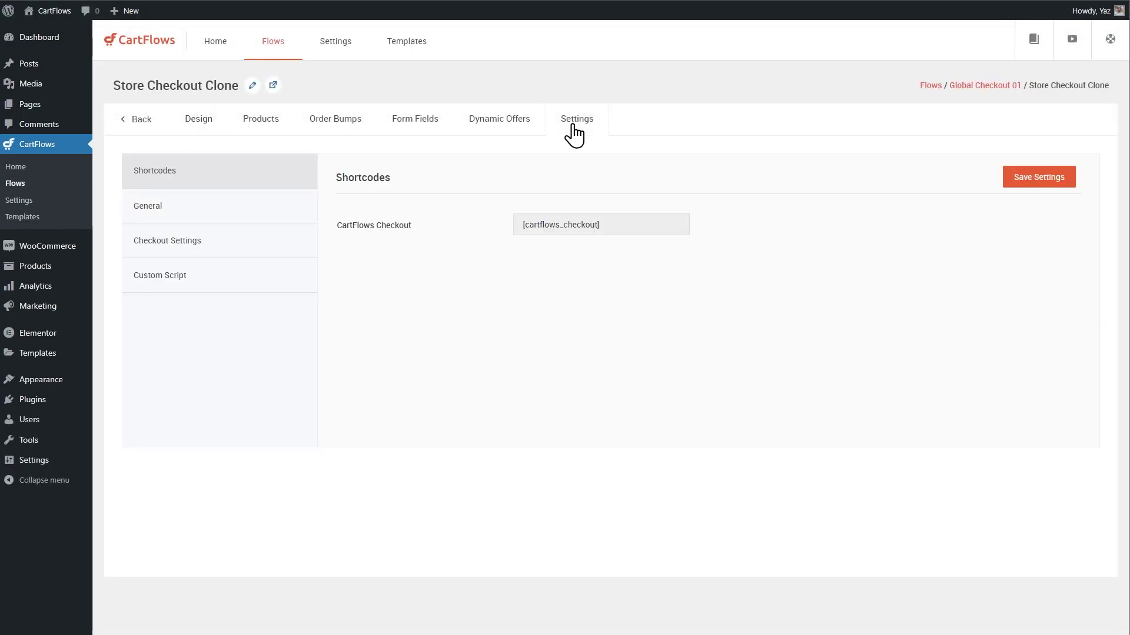
{"action": "left_click", "coordinate": [197, 253]}
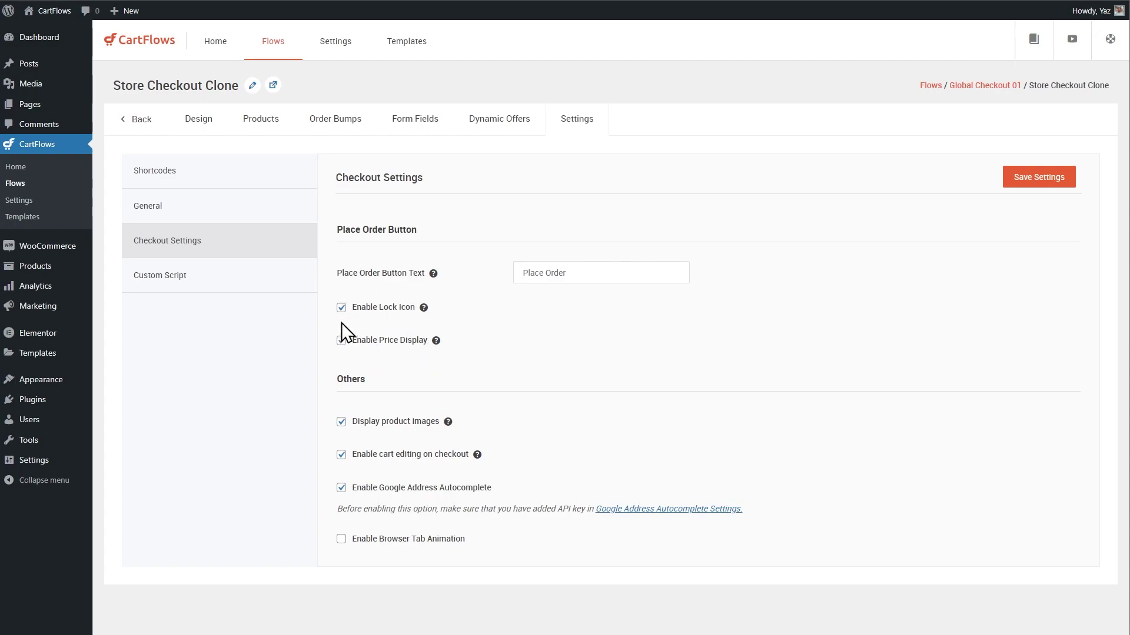
{"action": "left_click", "coordinate": [341, 340]}
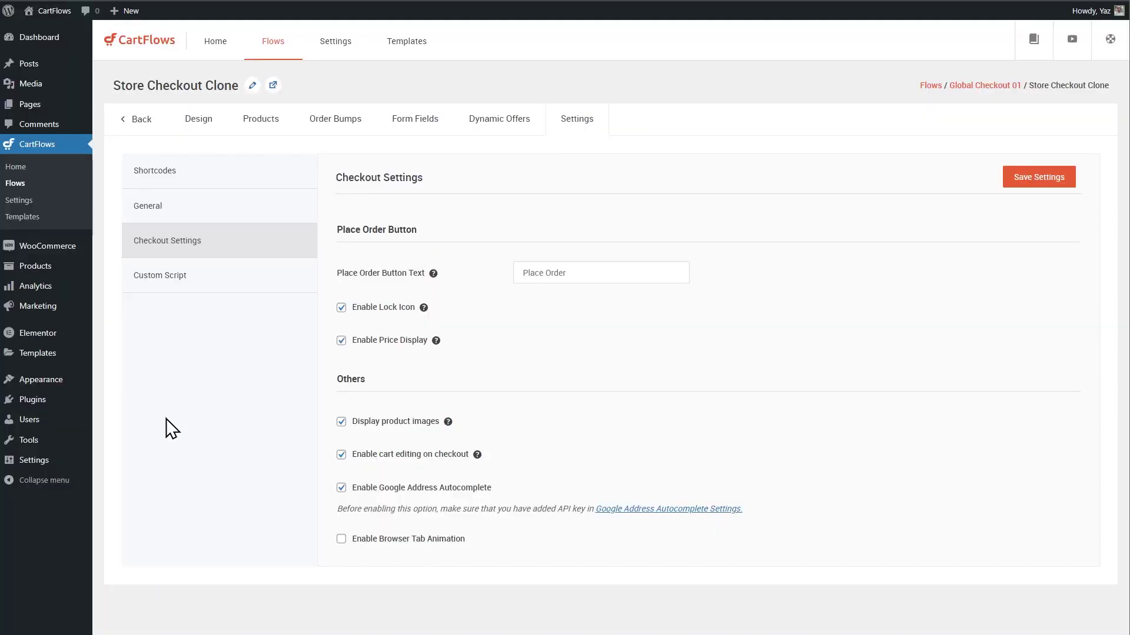
{"action": "mouse_move", "coordinate": [65, 409]}
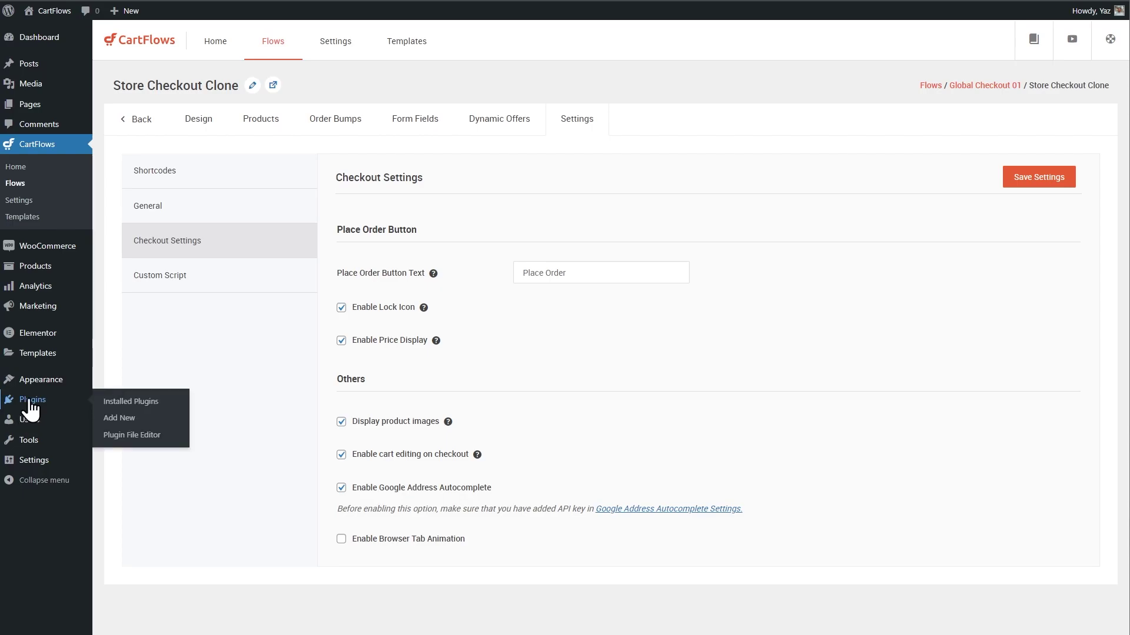
Find Checkout Plugins – Stripe for WooCommerce under Installed Plugins and open its Settings.
{"action": "left_click", "coordinate": [125, 420]}
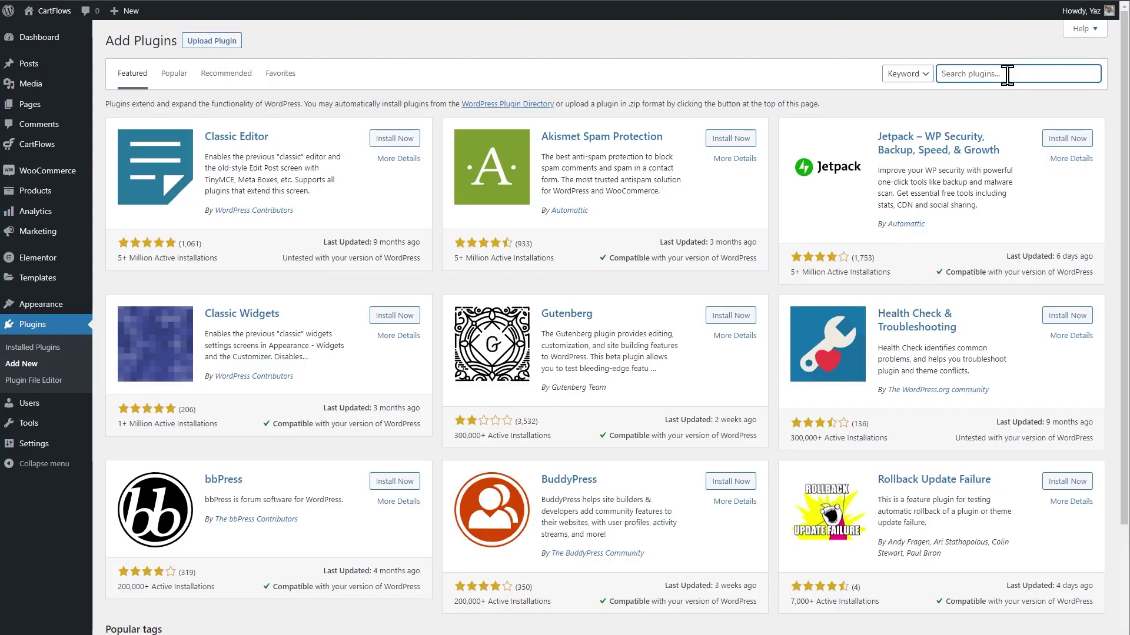
{"action": "type", "text": "checkout plugins"}
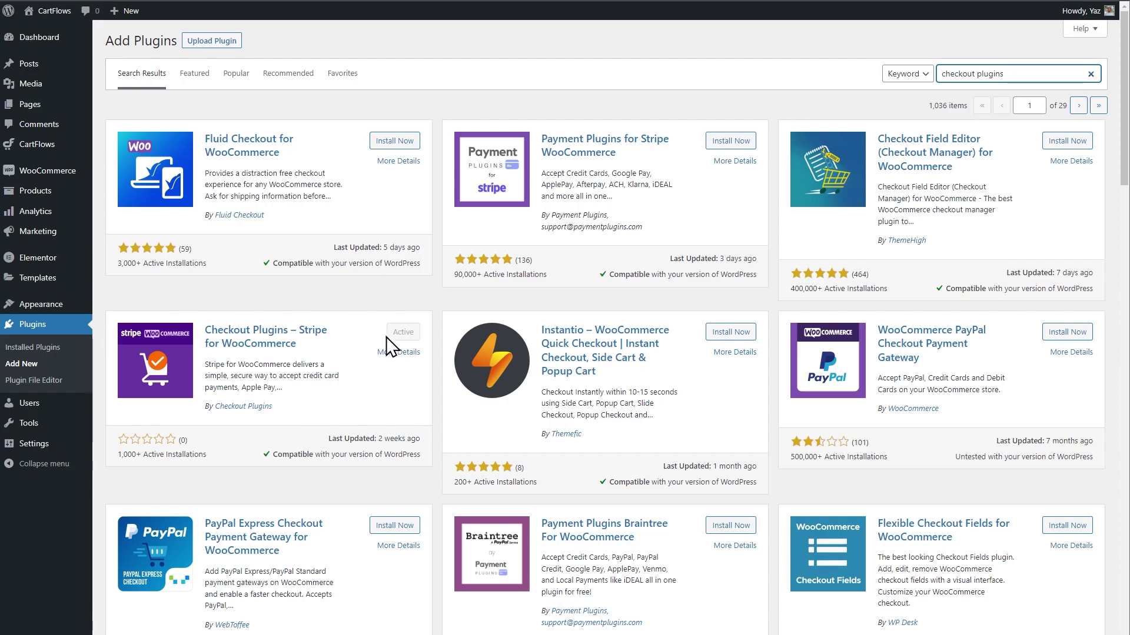
{"action": "left_click", "coordinate": [60, 324]}
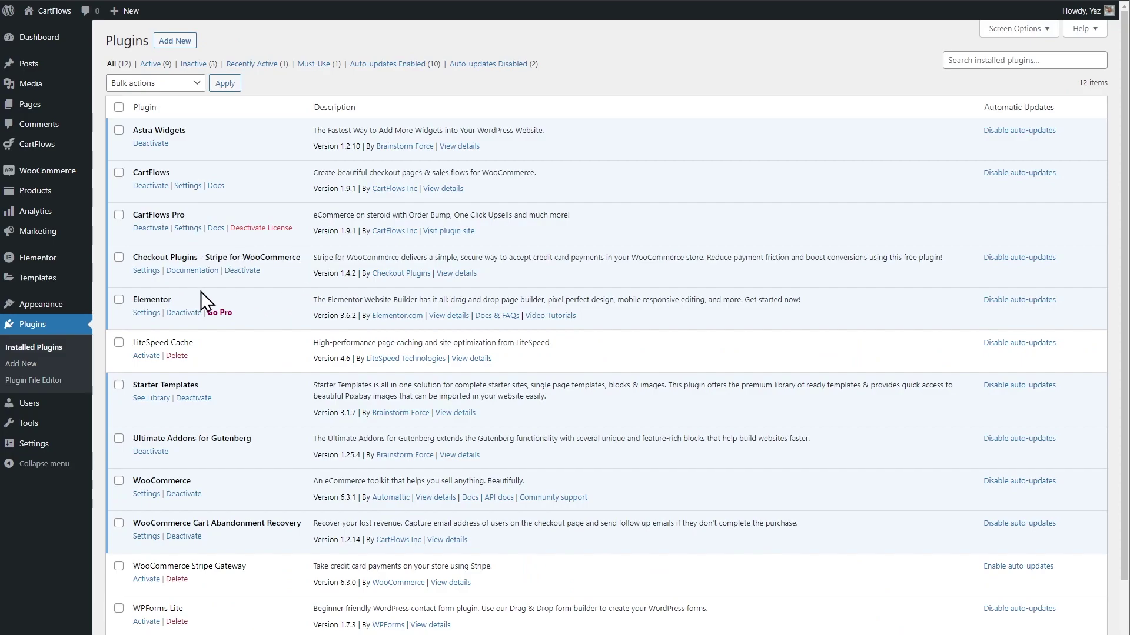
{"action": "left_click", "coordinate": [153, 272]}
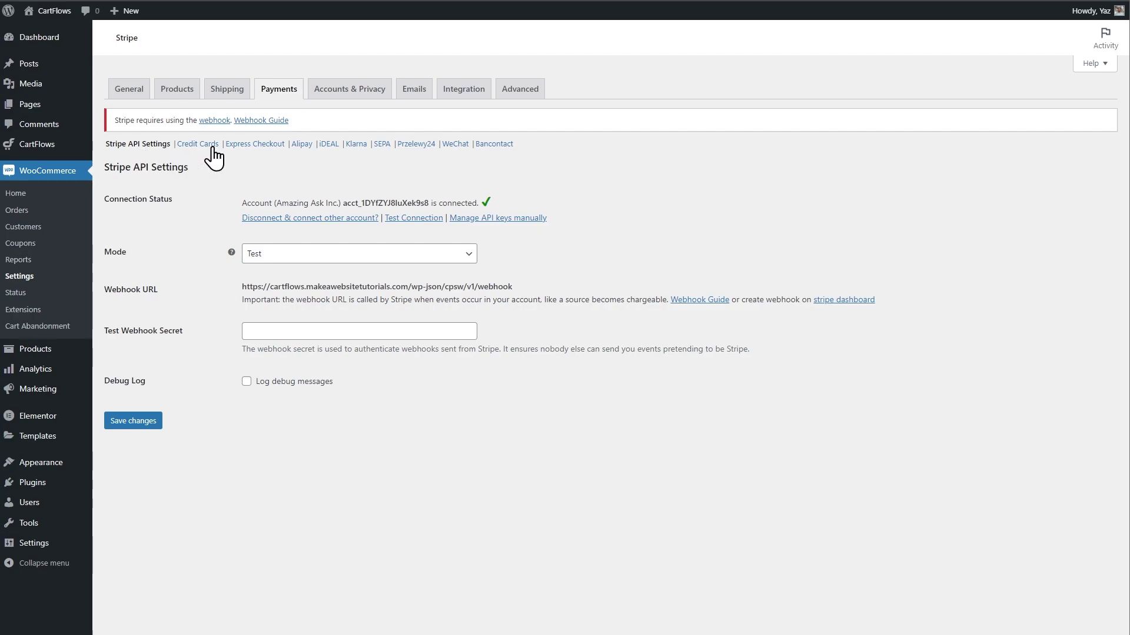
In Express Checkout, try the button text 'Pay with Card', then revert it to 'Pay with'.
{"action": "left_click", "coordinate": [244, 148]}
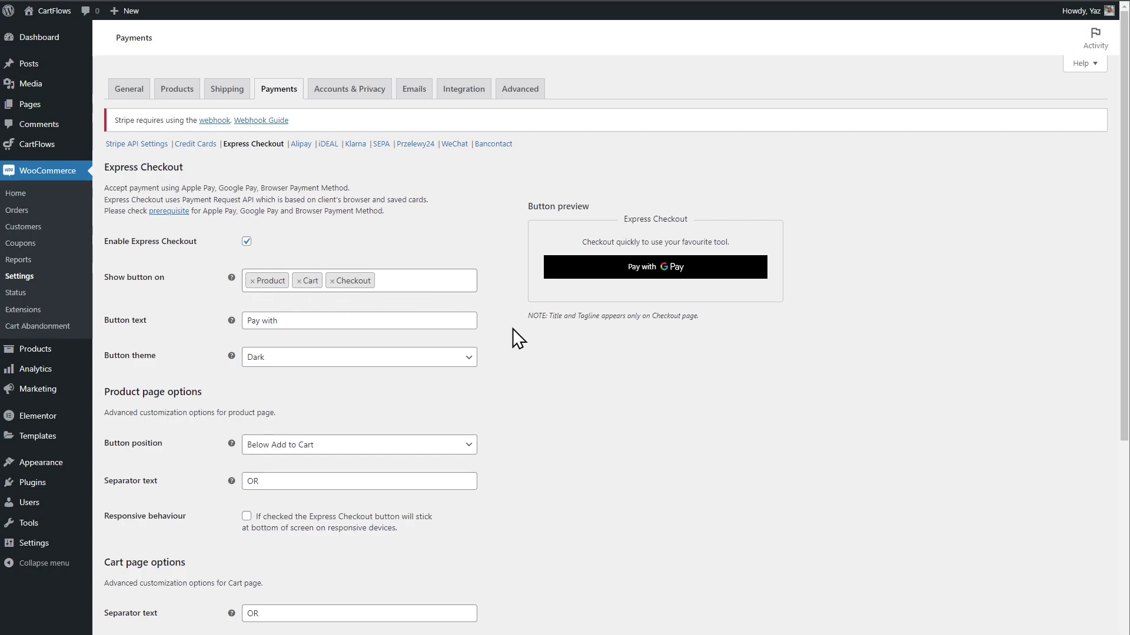
{"action": "scroll", "coordinate": [514, 330], "scroll_direction": "down", "scroll_amount": 1}
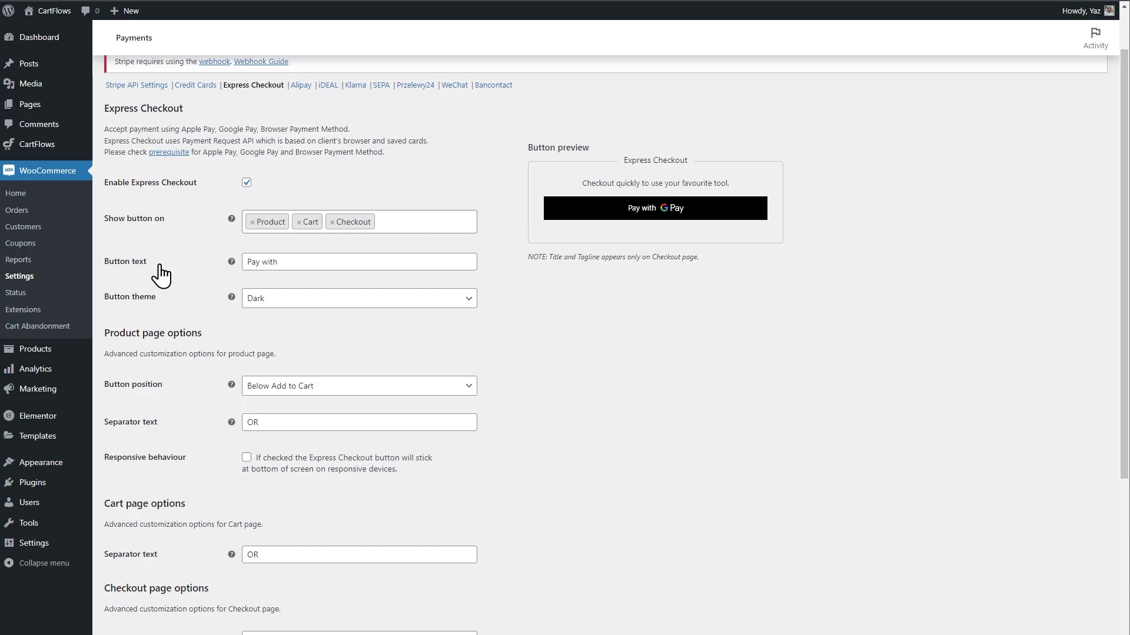
{"action": "left_click", "coordinate": [294, 261]}
{"action": "type", "text": "Card"}
{"action": "left_click", "coordinate": [590, 334]}
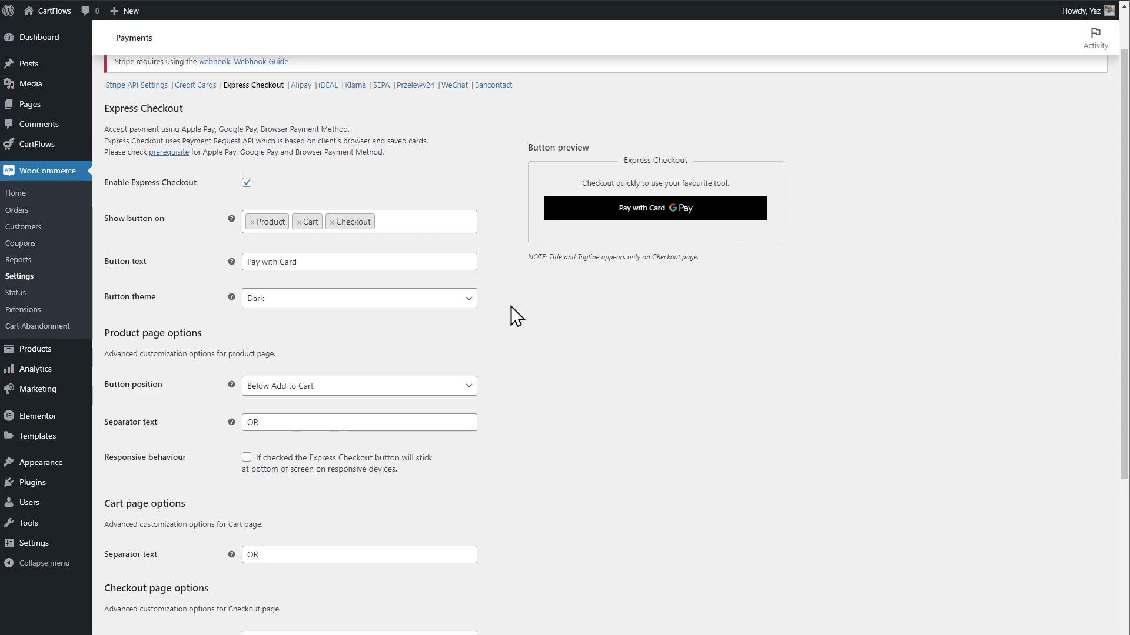
{"action": "left_click_drag", "start_coordinate": [323, 261], "coordinate": [278, 261]}
{"action": "key", "text": "BackSpace"}
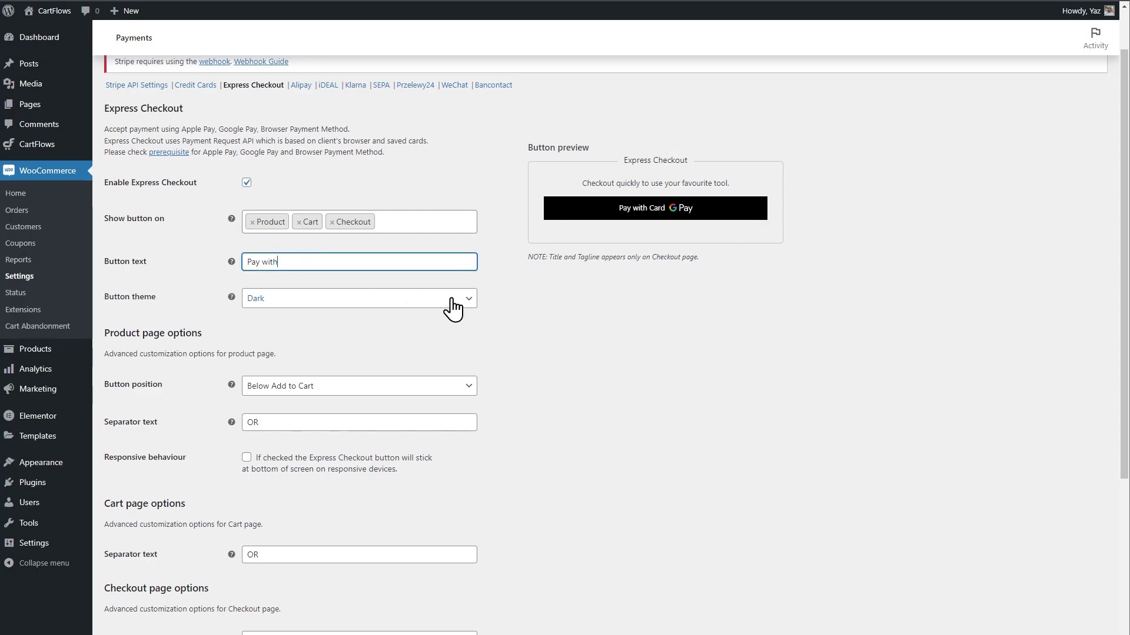
{"action": "left_click", "coordinate": [213, 313]}
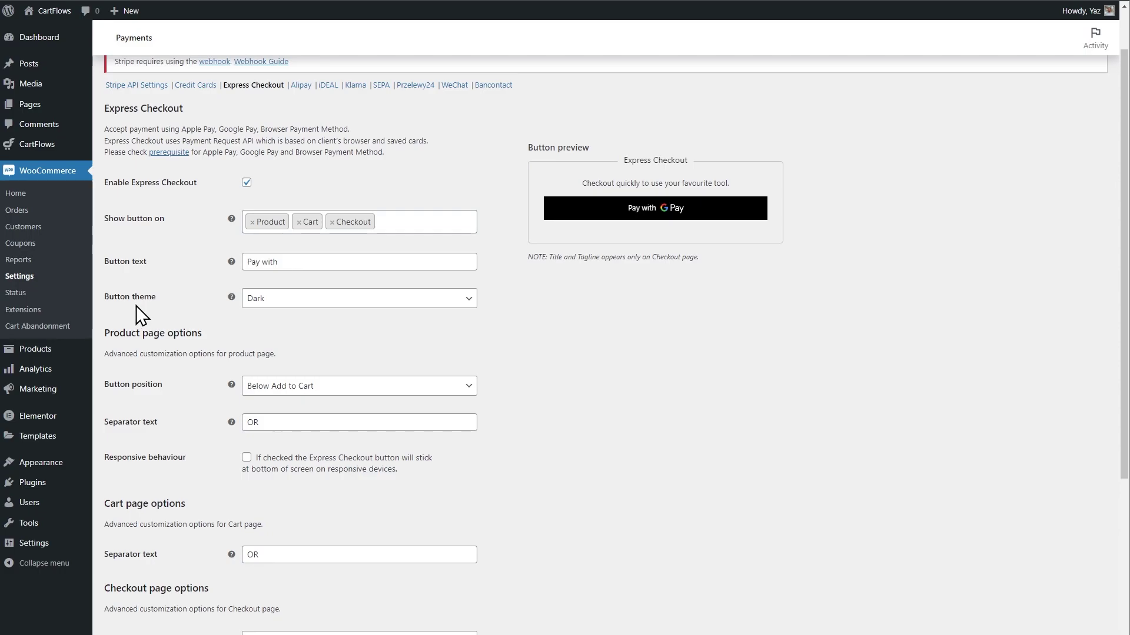
Switch the express button theme to Light, then back to Dark.
{"action": "left_click", "coordinate": [366, 292]}
{"action": "left_click", "coordinate": [359, 312]}
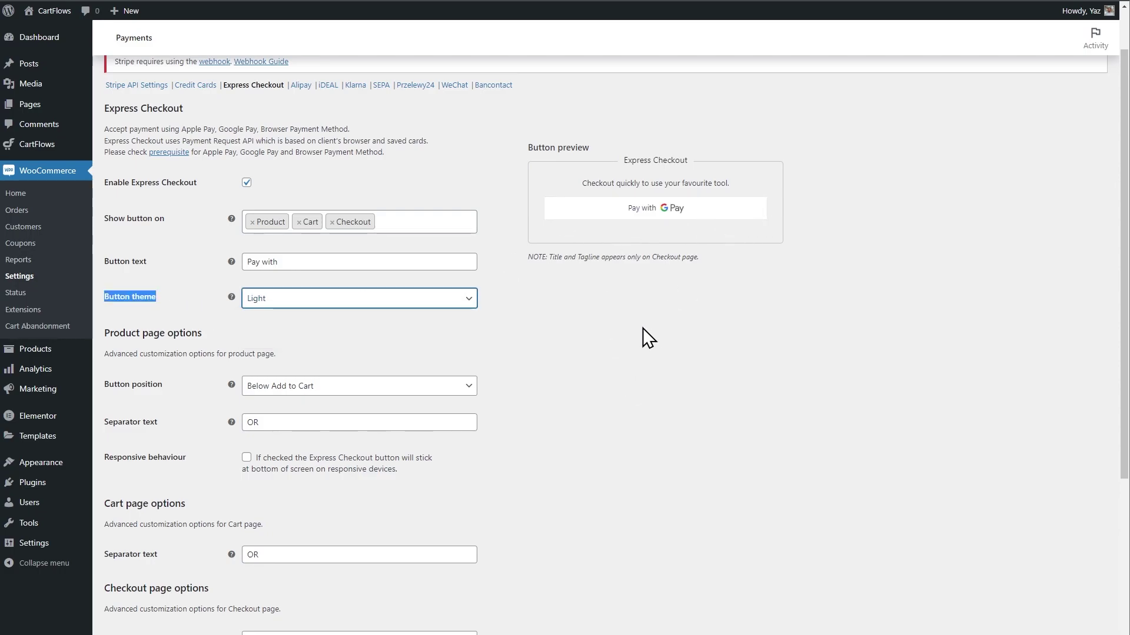
{"action": "left_click", "coordinate": [431, 306]}
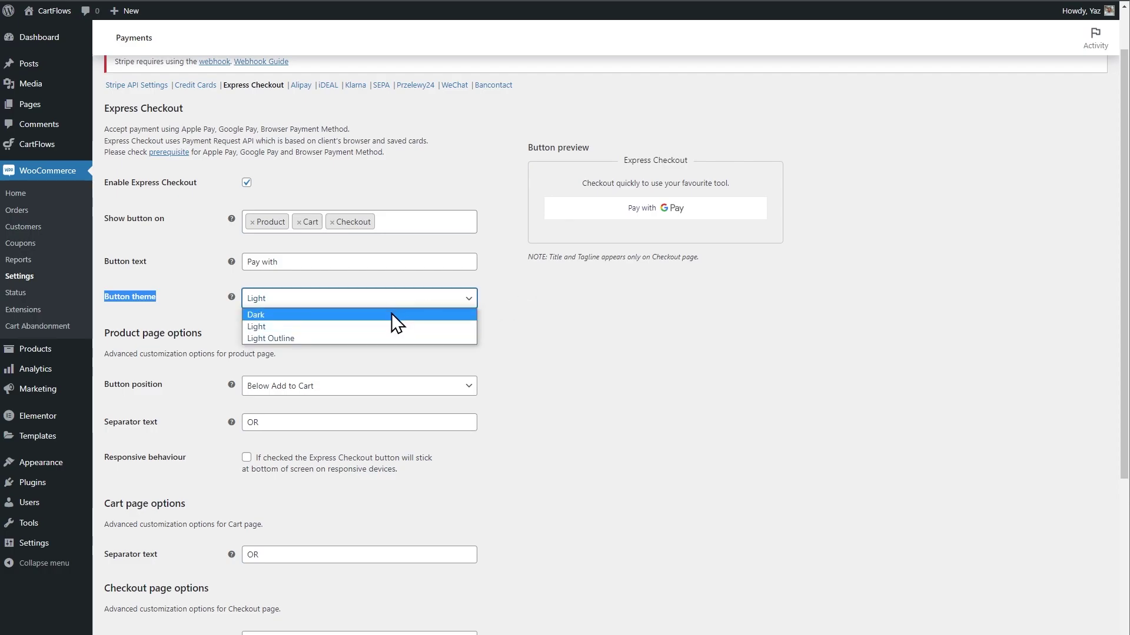
{"action": "left_click", "coordinate": [390, 313]}
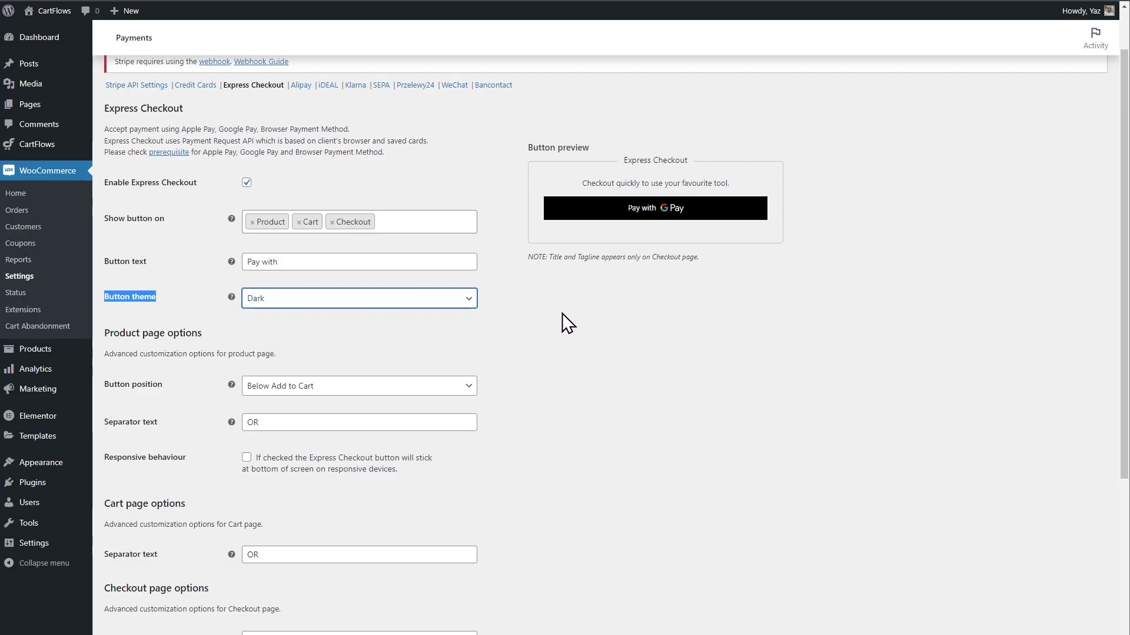
{"action": "left_click", "coordinate": [524, 316]}
Keep Below Add to Cart, Classic layout and Above checkout form positions, then save changes.
{"action": "scroll", "coordinate": [525, 316], "scroll_direction": "down", "scroll_amount": 5}
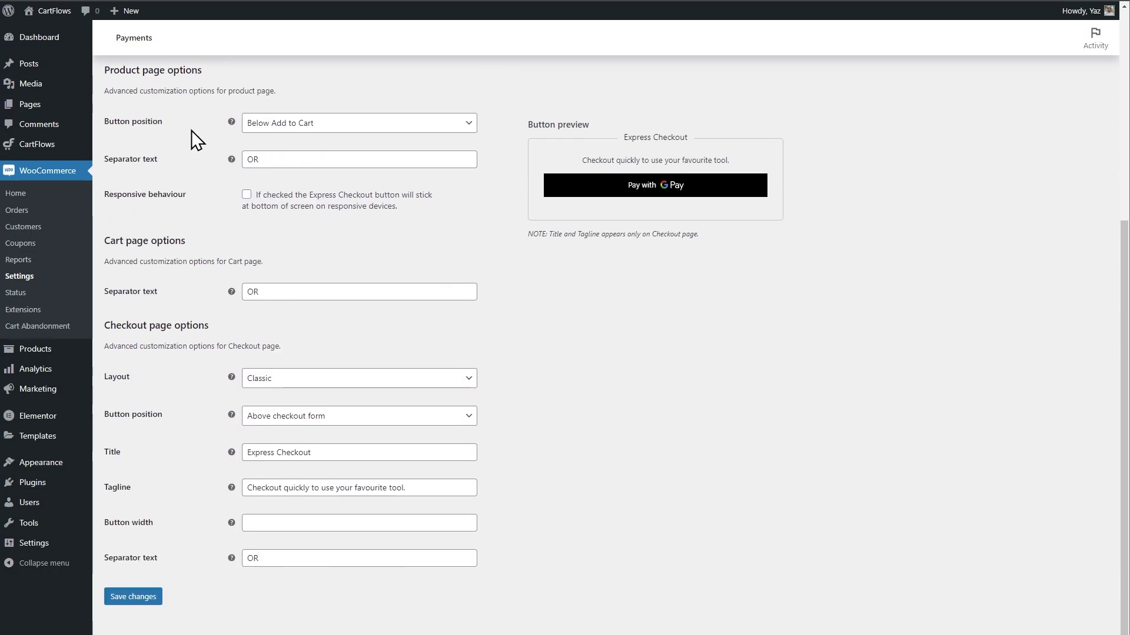
{"action": "left_click", "coordinate": [294, 124]}
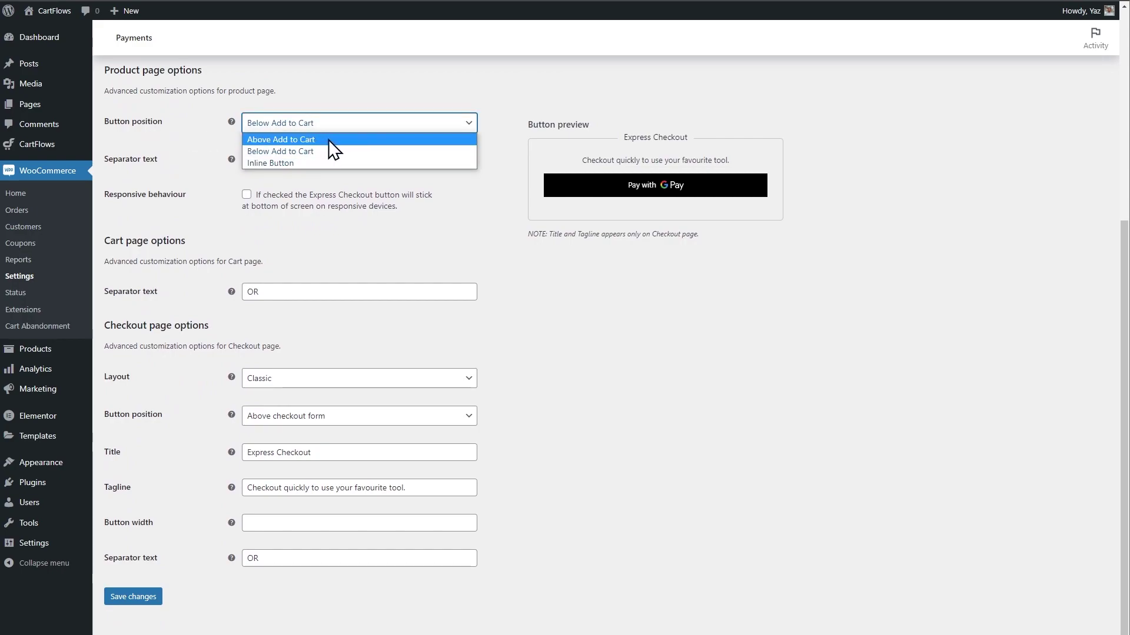
{"action": "left_click", "coordinate": [205, 105]}
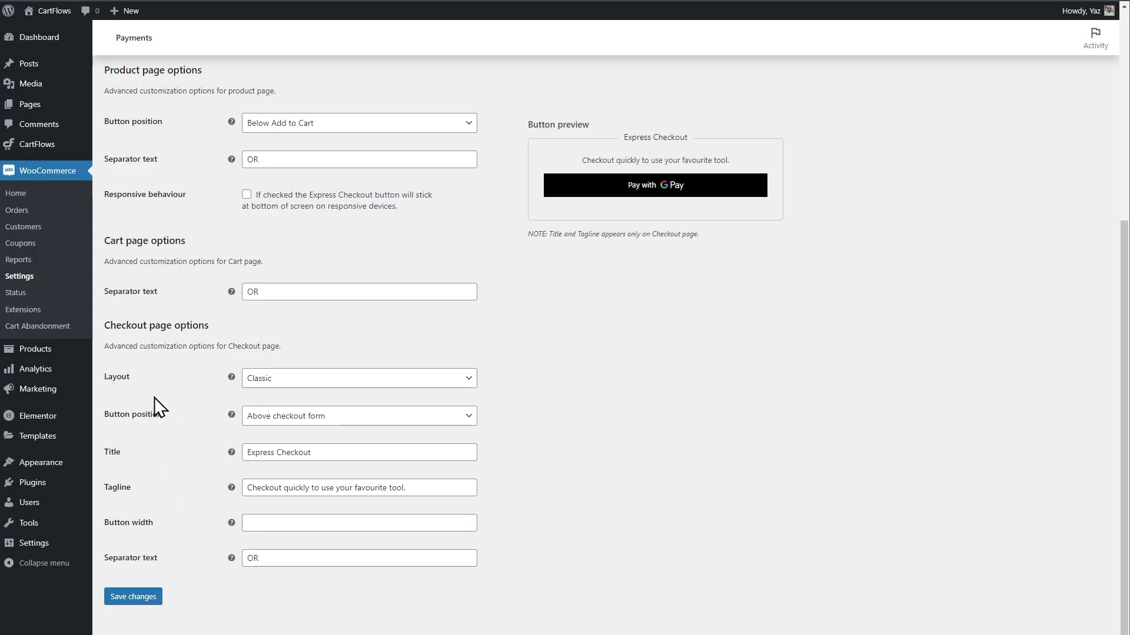
{"action": "left_click", "coordinate": [259, 380]}
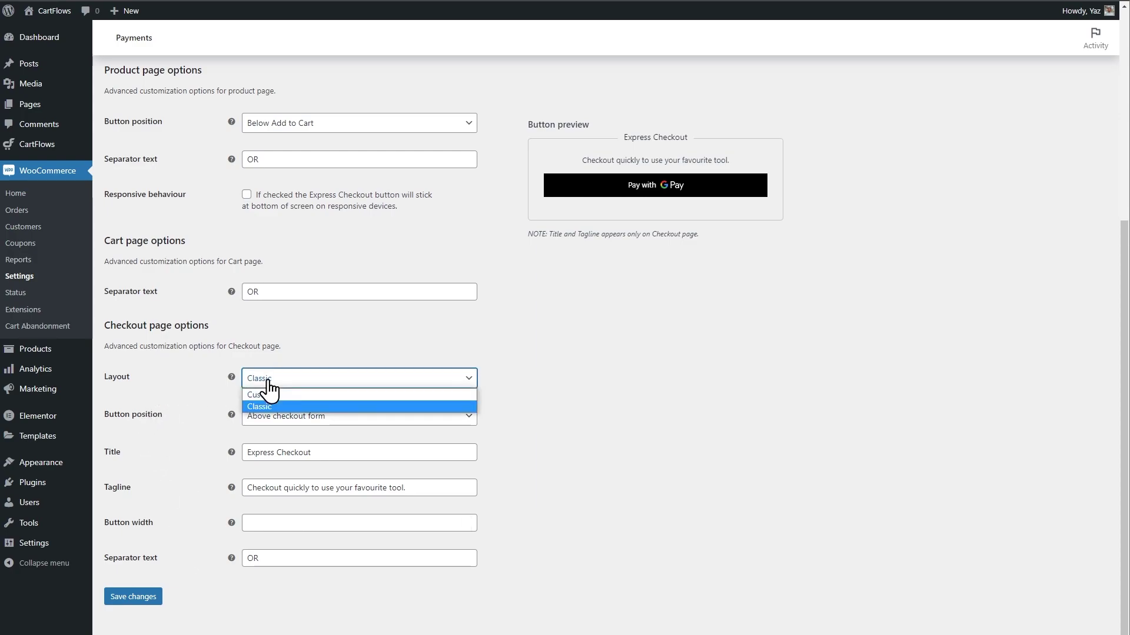
{"action": "left_click", "coordinate": [176, 343]}
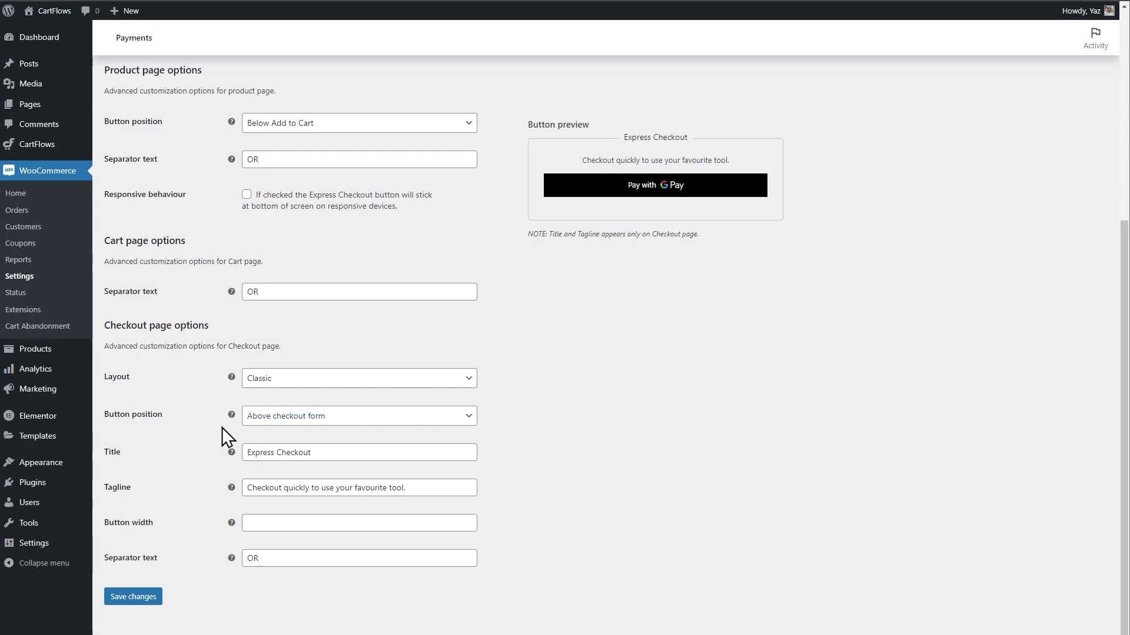
{"action": "left_click", "coordinate": [340, 421]}
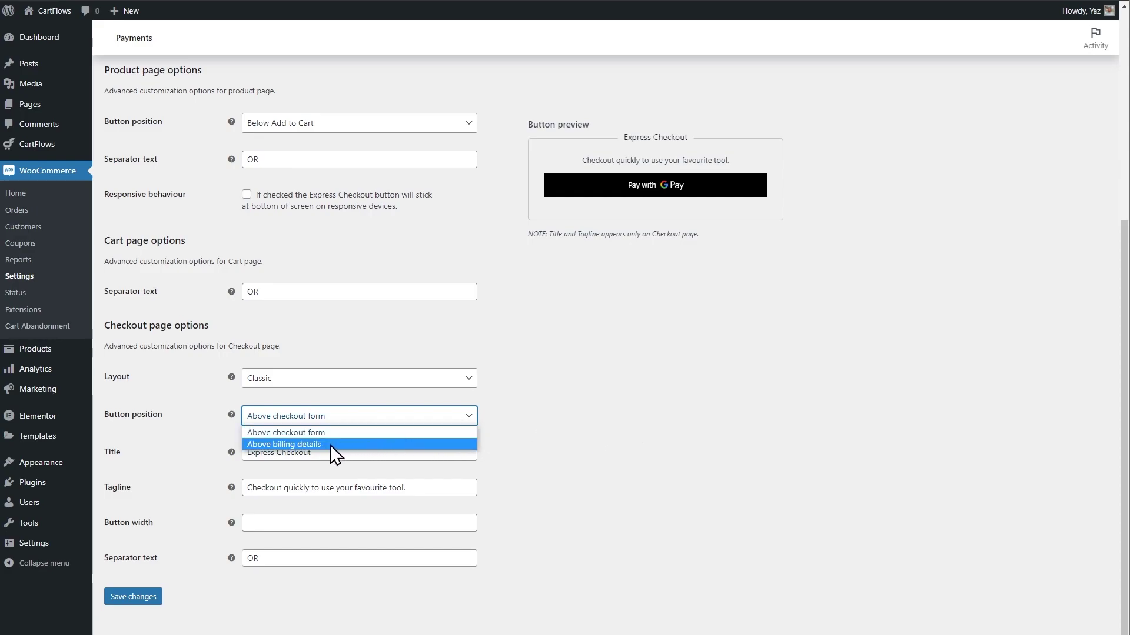
{"action": "left_click", "coordinate": [426, 455]}
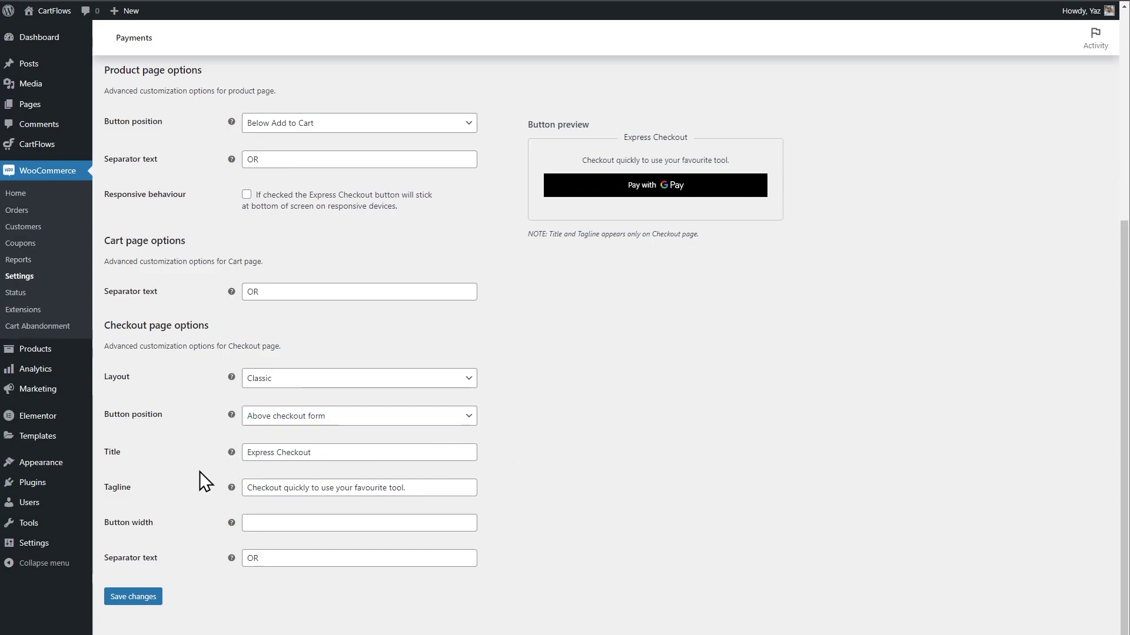
{"action": "left_click_drag", "start_coordinate": [628, 137], "coordinate": [674, 137]}
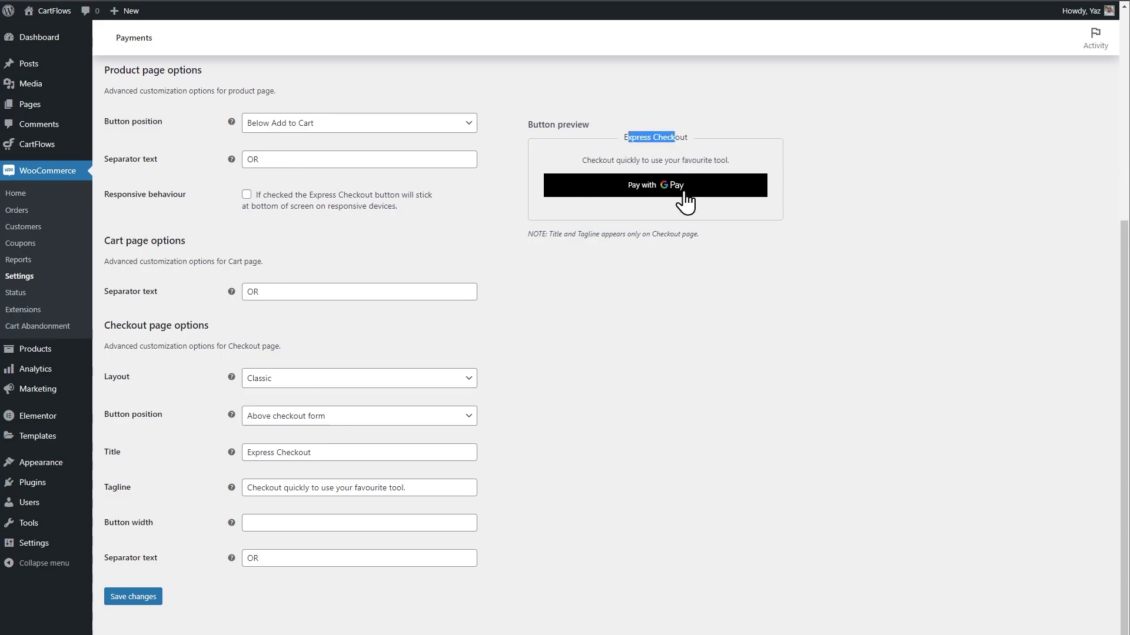
{"action": "left_click_drag", "start_coordinate": [606, 156], "coordinate": [762, 247]}
{"action": "left_click", "coordinate": [765, 251]}
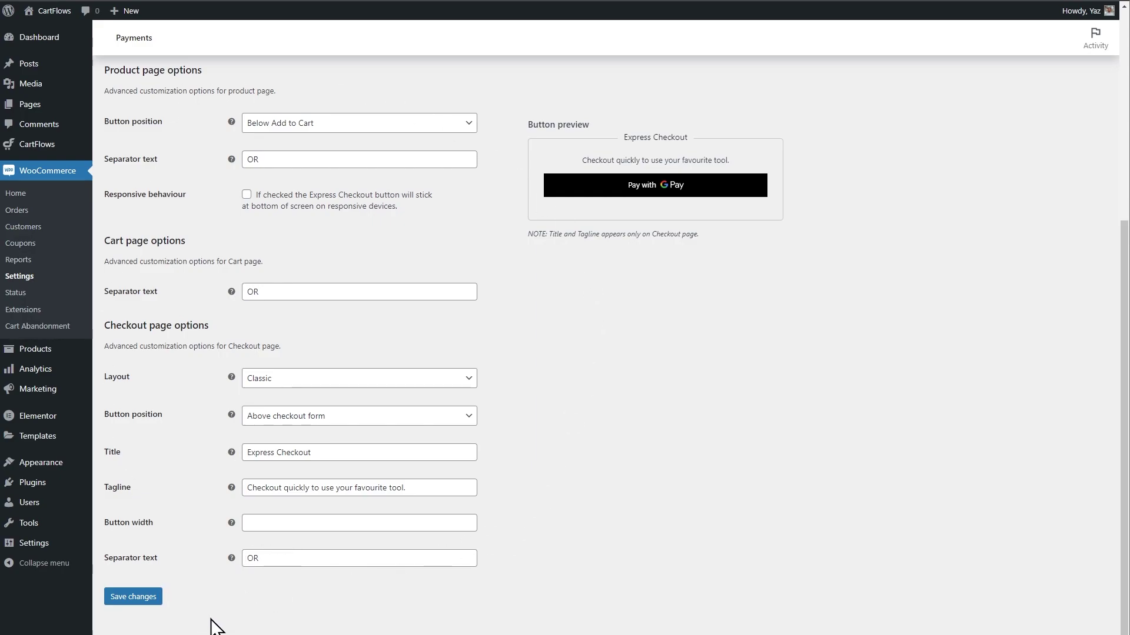
{"action": "left_click", "coordinate": [146, 600]}
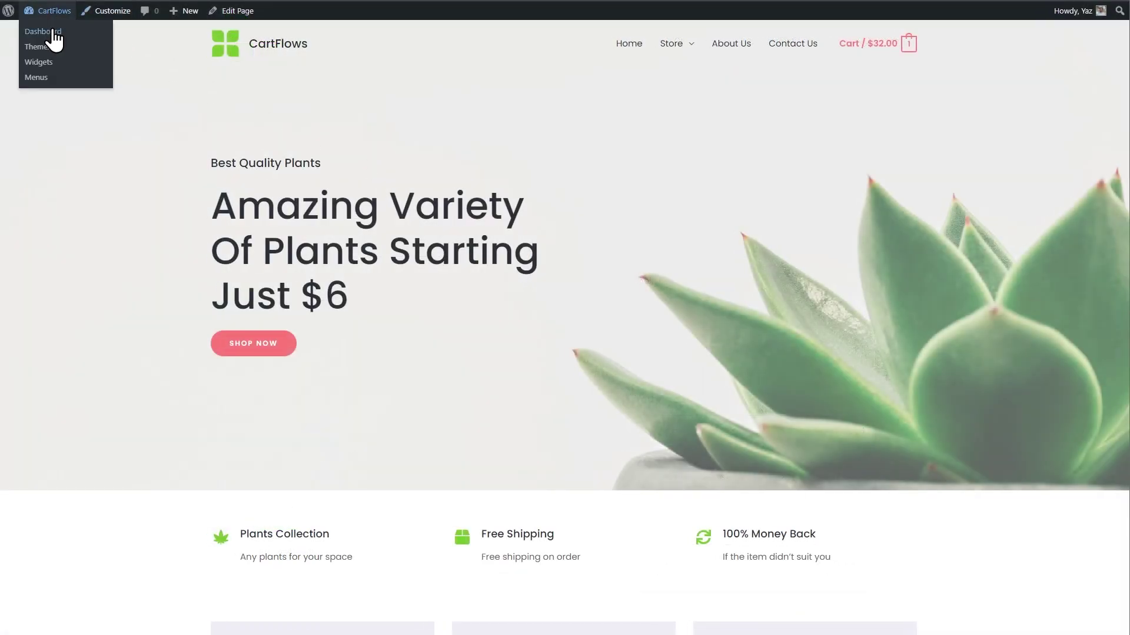
Go back to the WordPress admin Dashboard from the admin bar dropdown.
{"action": "left_click", "coordinate": [54, 33]}
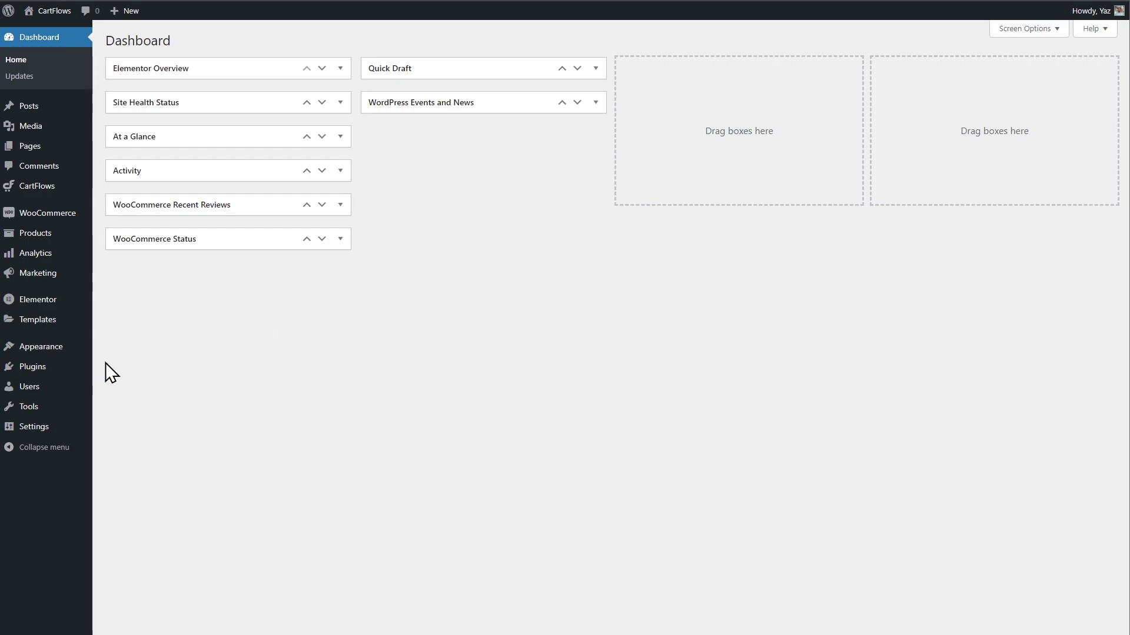
Search Plugins > Add New for 'cart abandonment', which returns 162 results.
{"action": "mouse_move", "coordinate": [35, 372]}
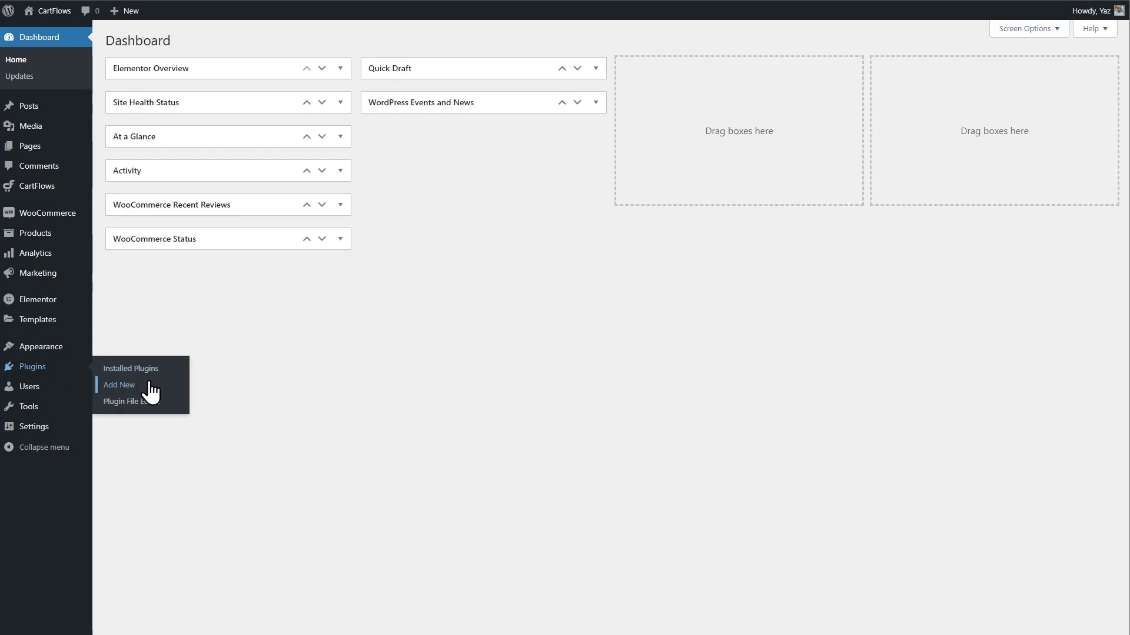
{"action": "left_click", "coordinate": [119, 386]}
{"action": "left_click", "coordinate": [1041, 71]}
{"action": "type", "text": "cart abandonment"}
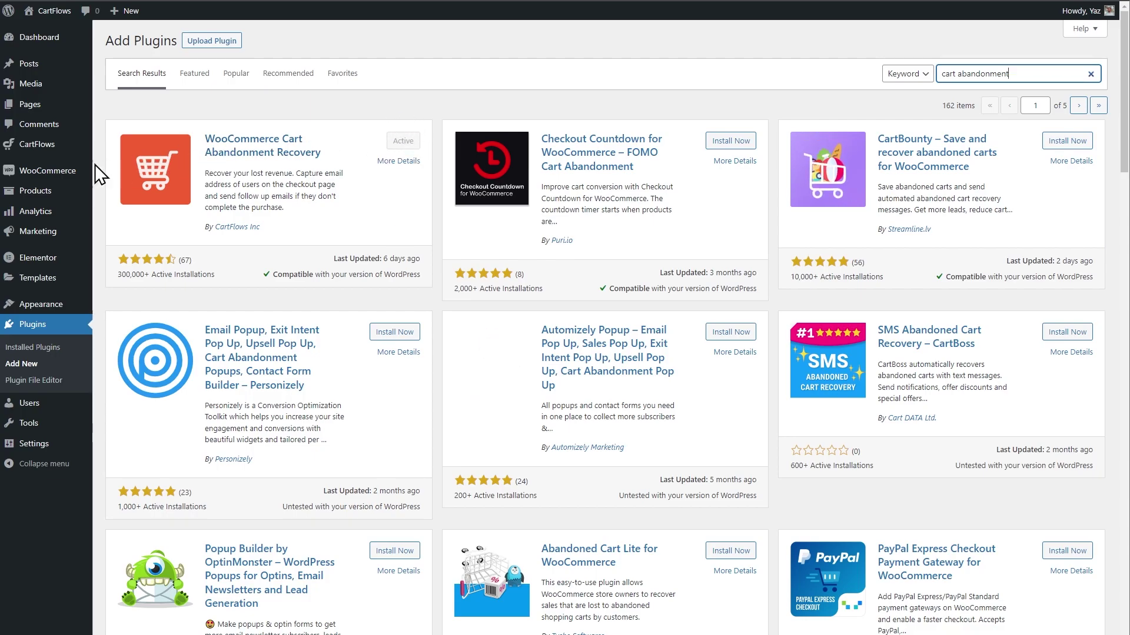
{"action": "mouse_move", "coordinate": [76, 171]}
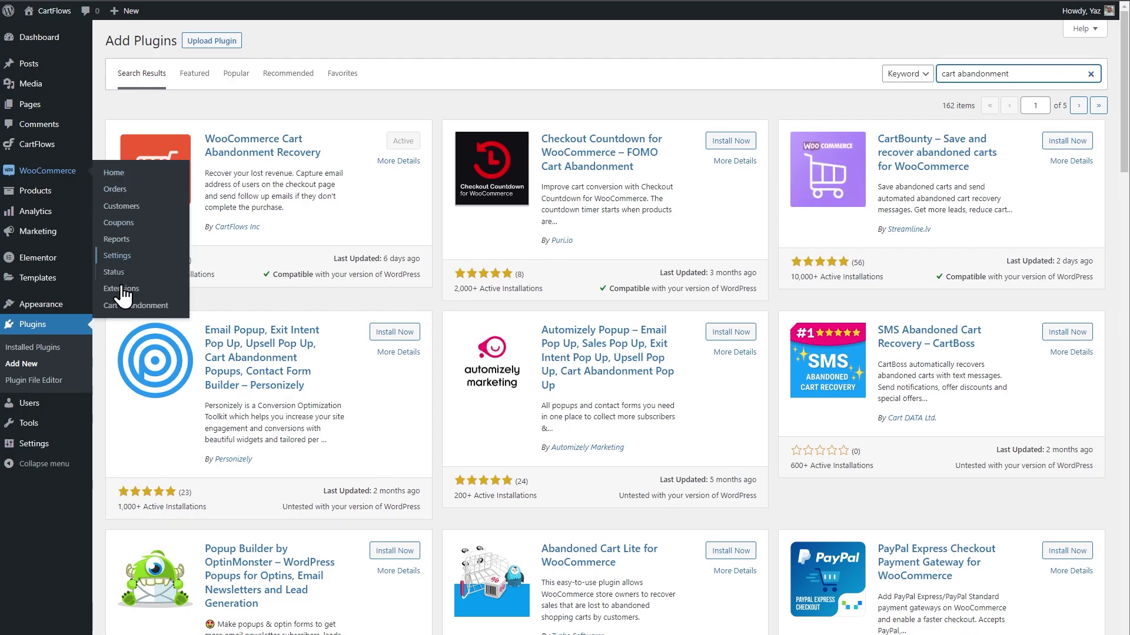
Review the Cart Abandonment report and Follow-Up Emails, then open Settings showing a 15-minute cut-off.
{"action": "left_click", "coordinate": [155, 307]}
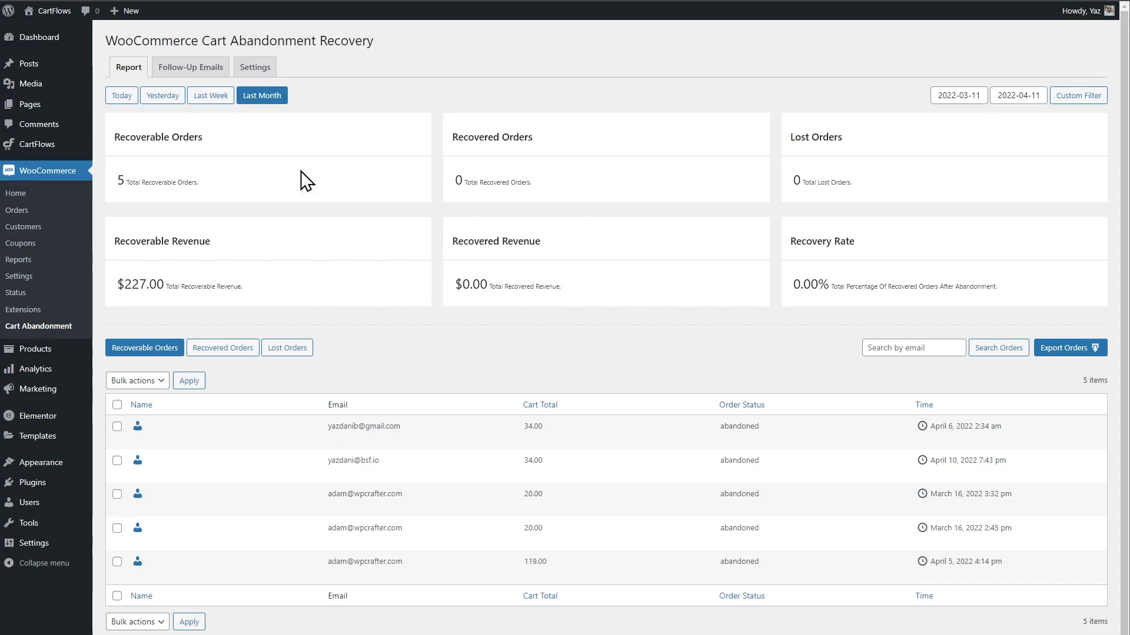
{"action": "left_click", "coordinate": [214, 78]}
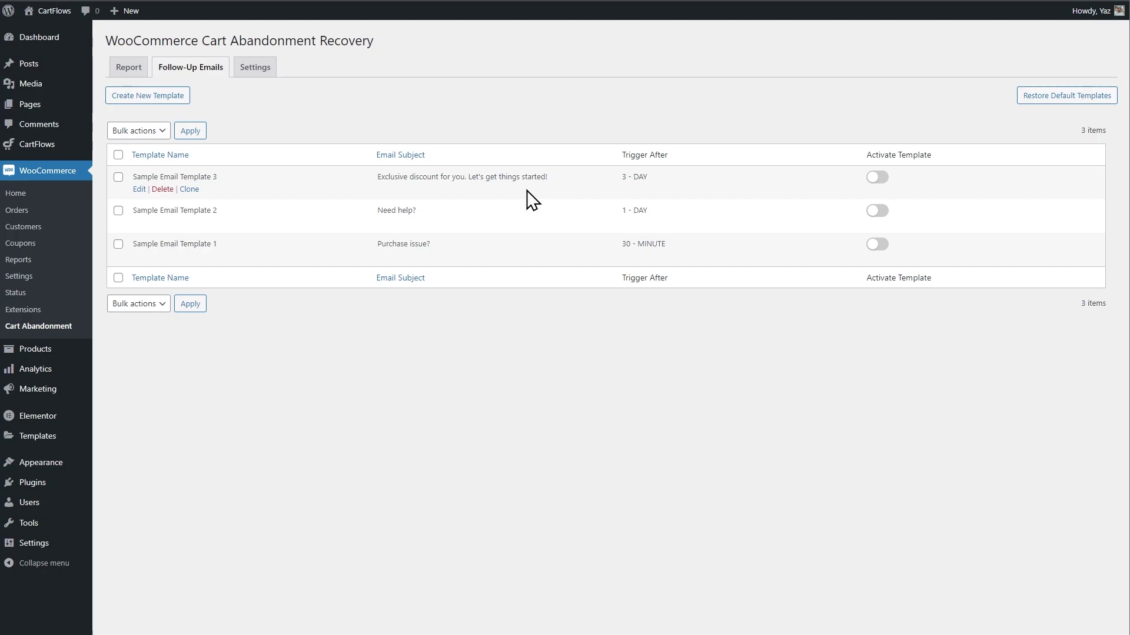
{"action": "left_click", "coordinate": [266, 65]}
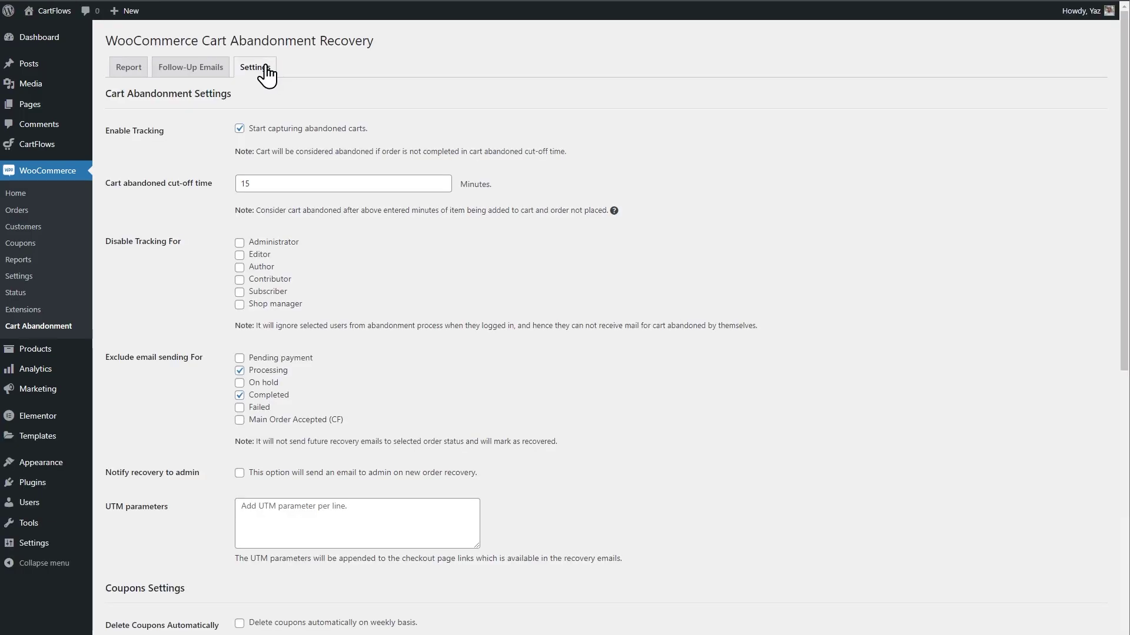